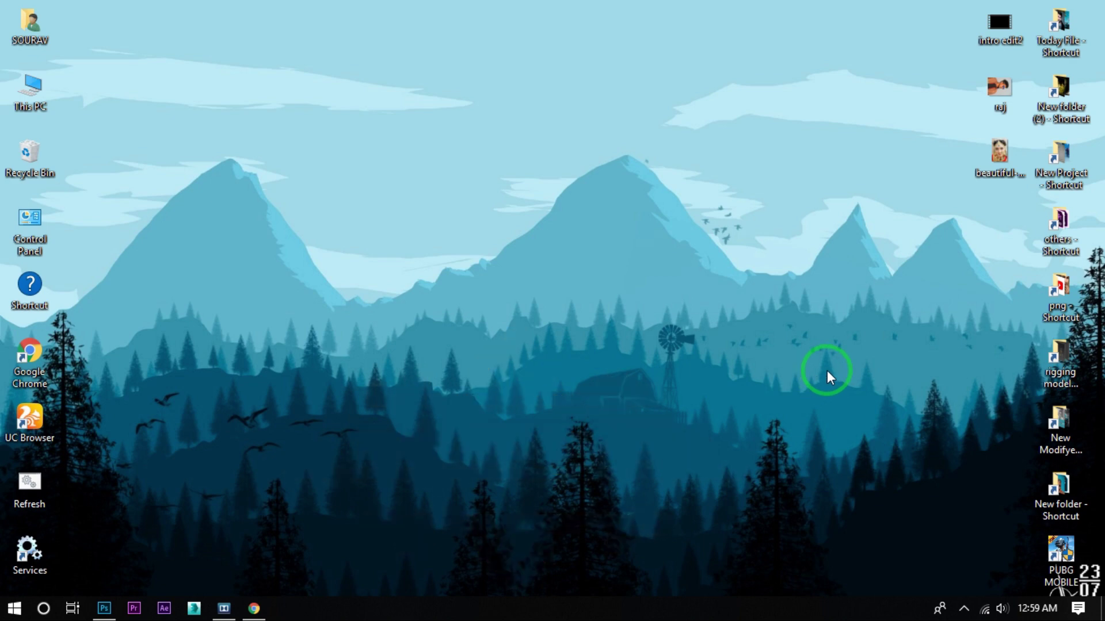
- Preview the bride photo in the image viewer, then close the preview
{"action": "double_click", "coordinate": [997, 154]}
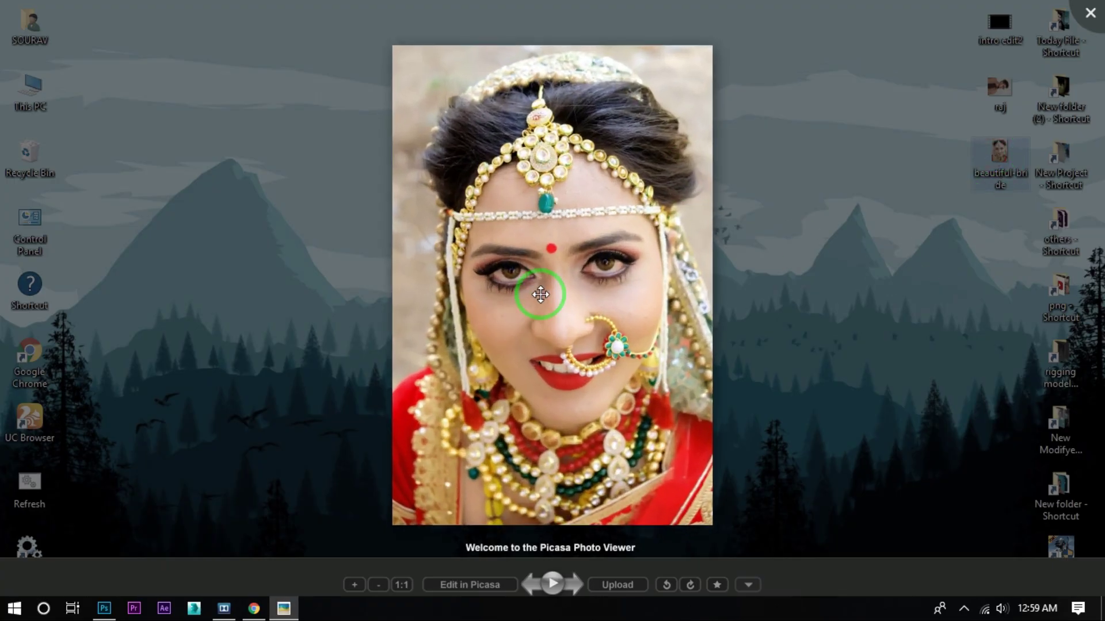
{"action": "scroll", "coordinate": [540, 294], "scroll_direction": "up", "scroll_amount": 3}
{"action": "scroll", "coordinate": [541, 295], "scroll_direction": "down", "scroll_amount": 2}
{"action": "scroll", "coordinate": [517, 299], "scroll_direction": "down", "scroll_amount": 3}
{"action": "scroll", "coordinate": [518, 299], "scroll_direction": "down", "scroll_amount": 2}
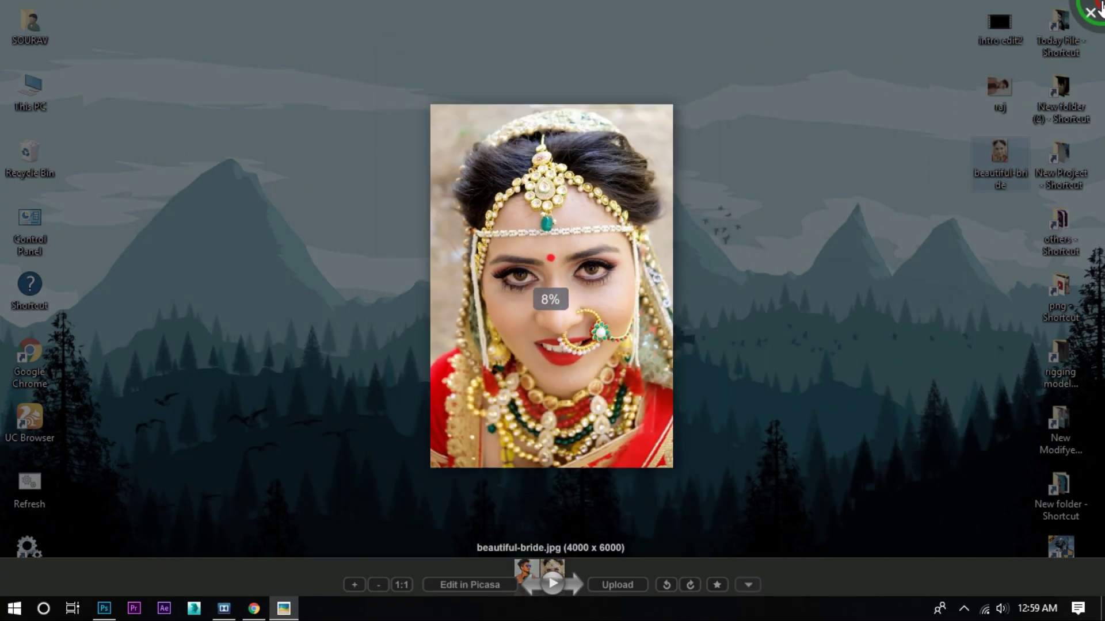
{"action": "key", "text": "Escape"}
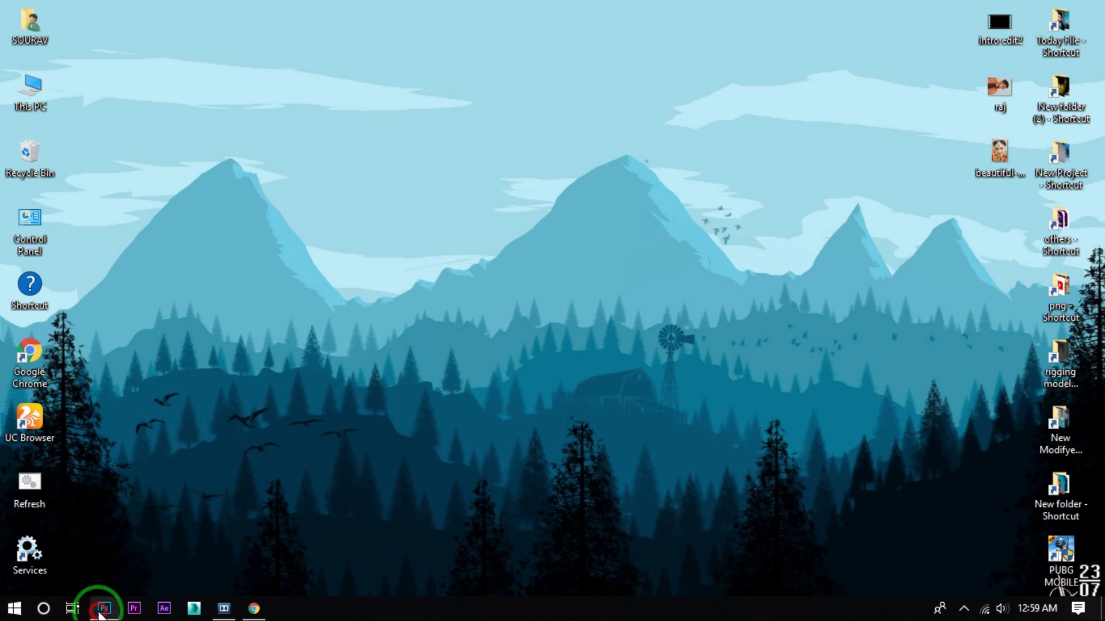
- Open beautiful-bride.jpg in Photoshop by dragging its desktop icon into the program
{"action": "left_click", "coordinate": [102, 605]}
{"action": "left_click", "coordinate": [1029, 10]}
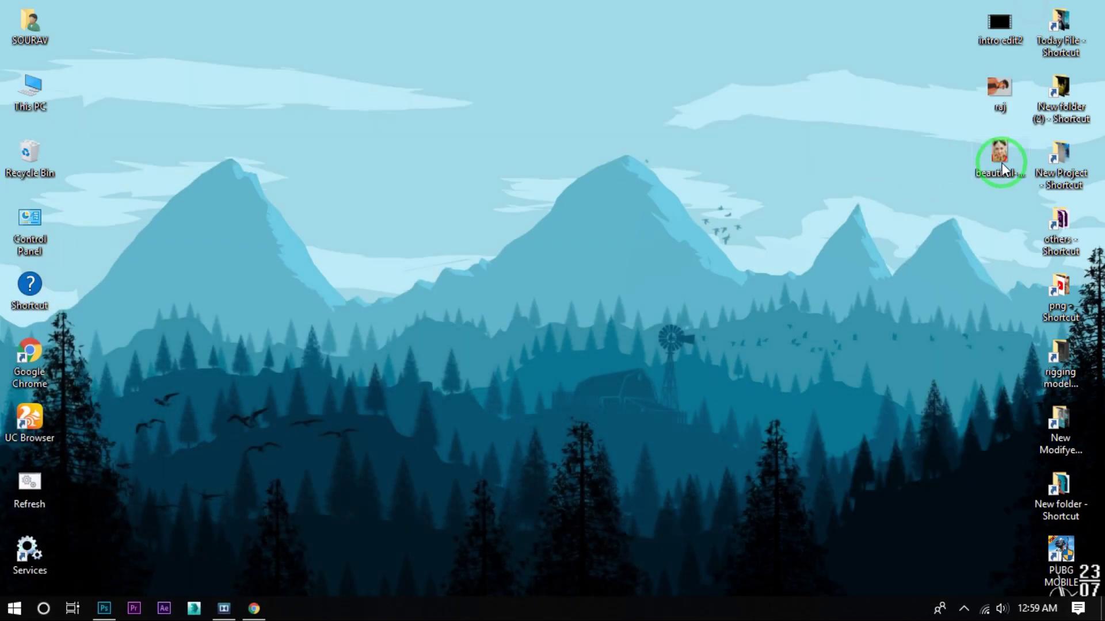
{"action": "left_click", "coordinate": [103, 608]}
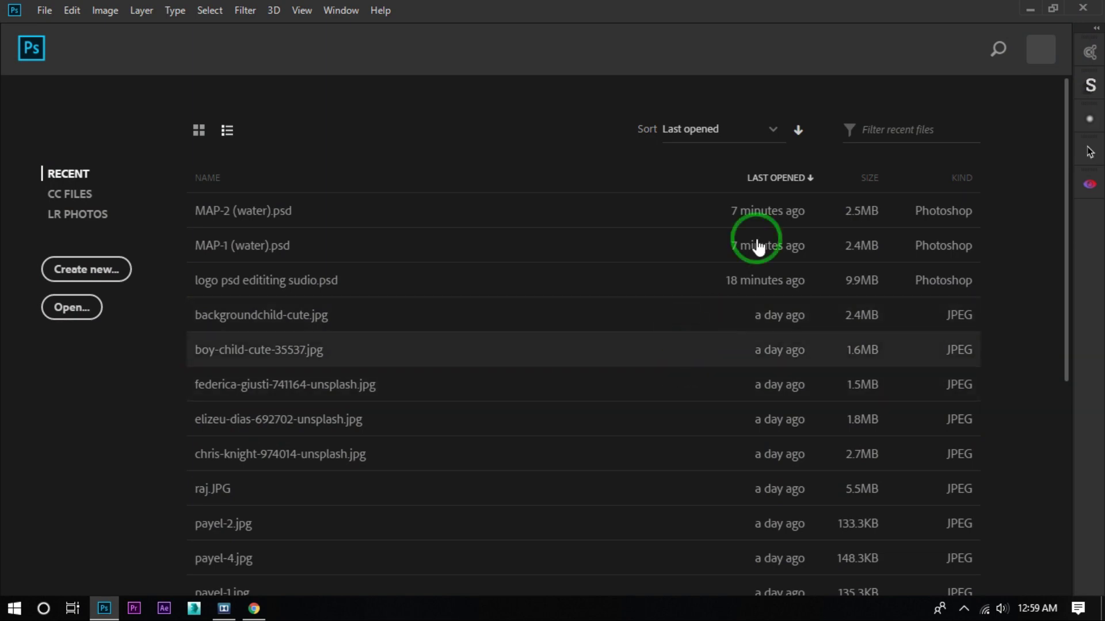
{"action": "left_click", "coordinate": [1029, 9]}
{"action": "mouse_move", "coordinate": [987, 148]}
{"action": "left_mouse_down"}
{"action": "mouse_move", "coordinate": [276, 416]}
{"action": "mouse_move", "coordinate": [632, 337]}
{"action": "left_mouse_up"}
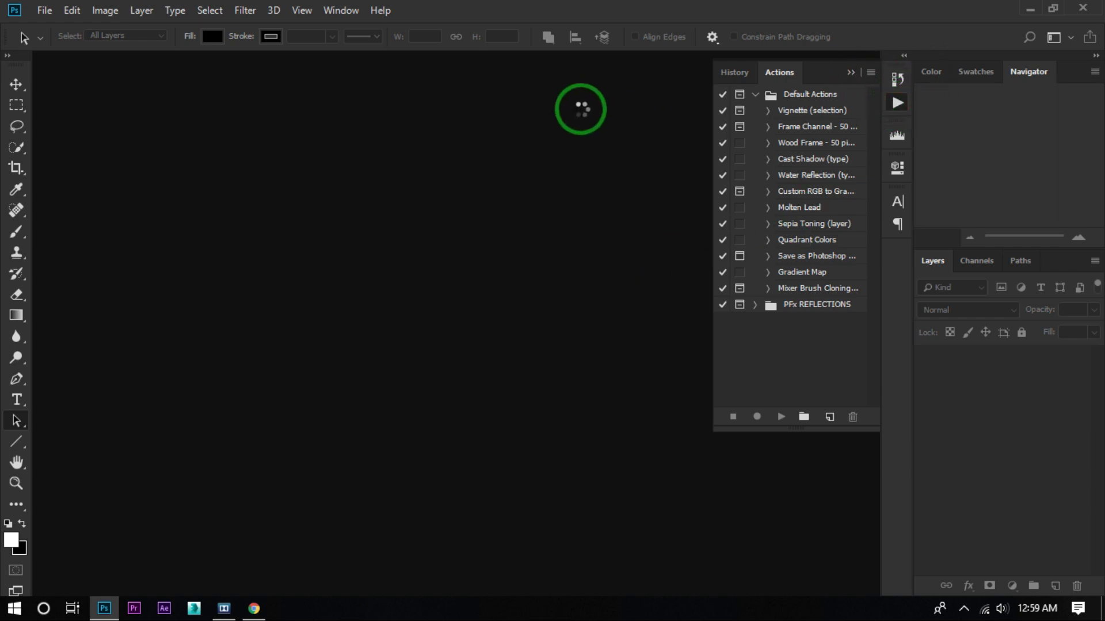
{"action": "scroll", "coordinate": [429, 306], "scroll_direction": "up", "scroll_amount": 3}
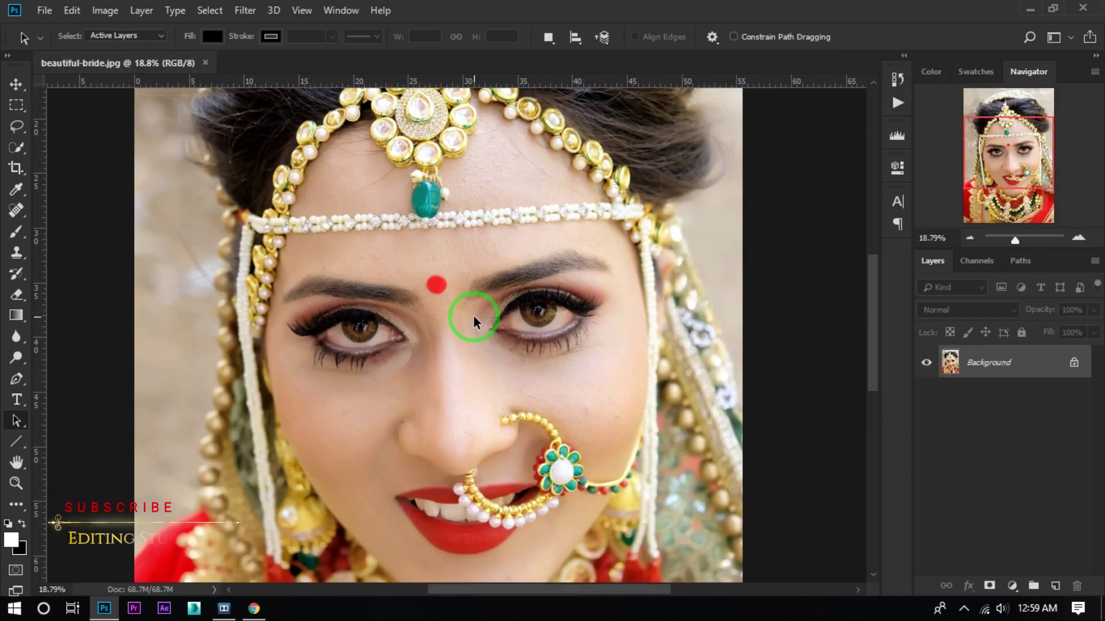
- Duplicate the Background layer into a Background copy layer
{"action": "scroll", "coordinate": [500, 305], "scroll_direction": "down", "scroll_amount": 4}
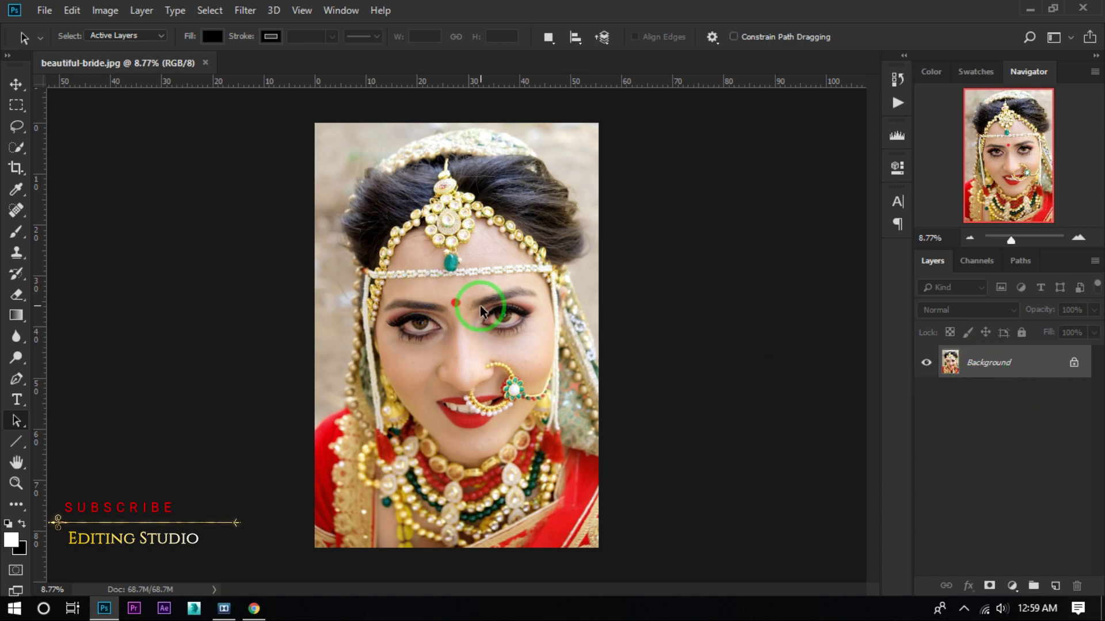
{"action": "scroll", "coordinate": [480, 310], "scroll_direction": "up", "scroll_amount": 3}
{"action": "left_click_drag", "start_coordinate": [982, 365], "coordinate": [1047, 586]}
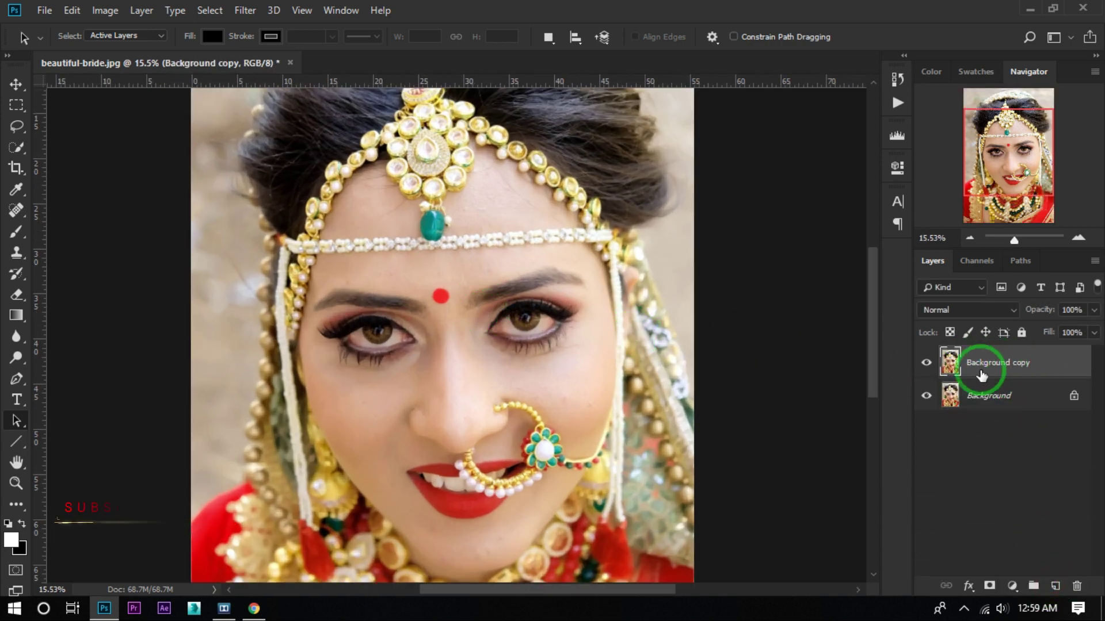
- Zoom in and out to inspect the bride's eyes closely
{"action": "scroll", "coordinate": [481, 330], "scroll_direction": "down", "scroll_amount": 2}
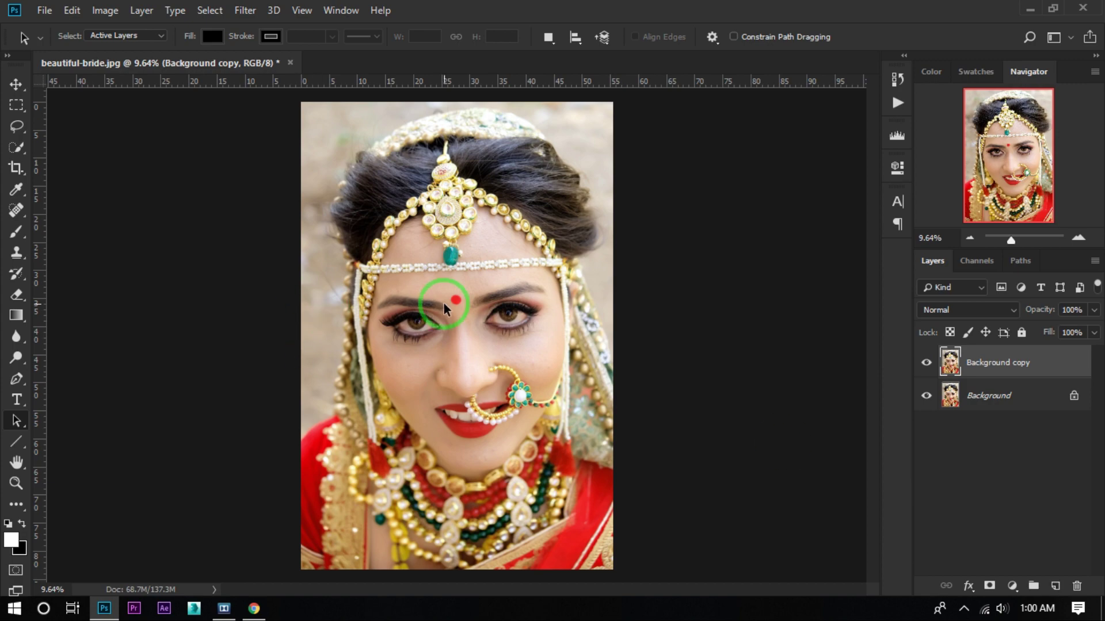
{"action": "scroll", "coordinate": [446, 303], "scroll_direction": "up", "scroll_amount": 2}
{"action": "scroll", "coordinate": [450, 309], "scroll_direction": "up", "scroll_amount": 2}
{"action": "scroll", "coordinate": [511, 357], "scroll_direction": "up", "scroll_amount": 2}
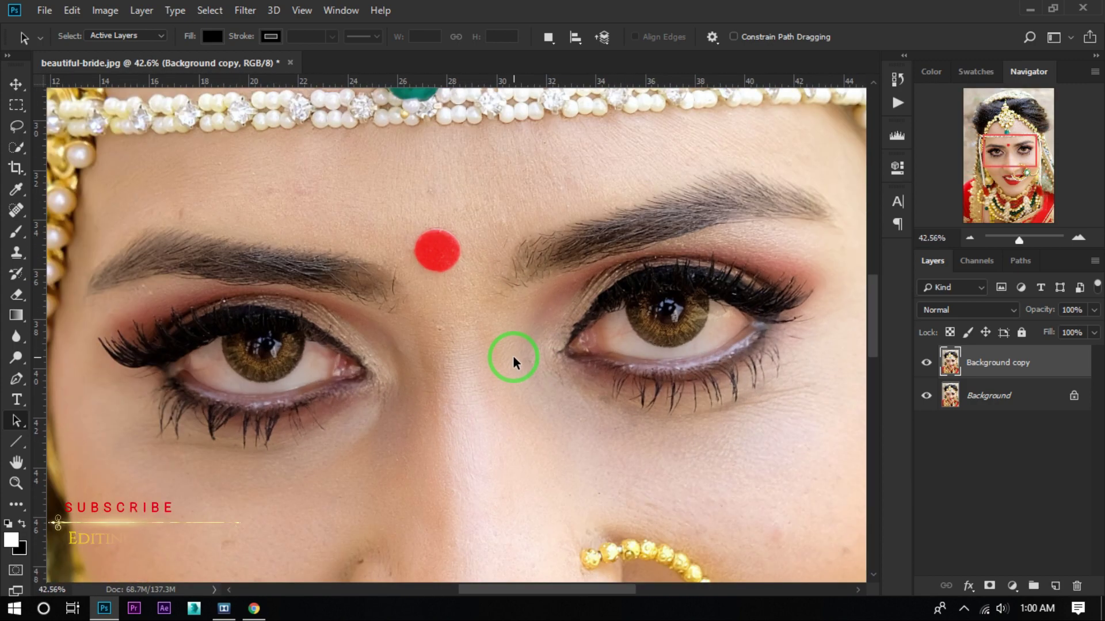
{"action": "scroll", "coordinate": [514, 361], "scroll_direction": "down", "scroll_amount": 2}
{"action": "scroll", "coordinate": [512, 365], "scroll_direction": "down", "scroll_amount": 2}
{"action": "scroll", "coordinate": [510, 368], "scroll_direction": "down", "scroll_amount": 2}
{"action": "scroll", "coordinate": [509, 369], "scroll_direction": "down", "scroll_amount": 1}
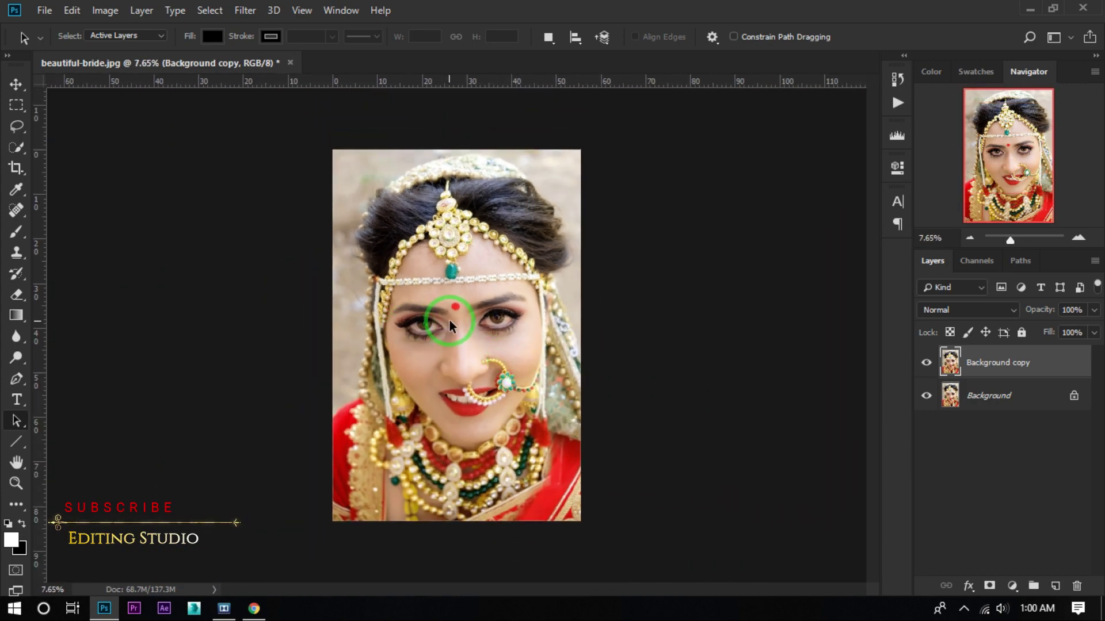
{"action": "scroll", "coordinate": [466, 327], "scroll_direction": "up", "scroll_amount": 5}
{"action": "scroll", "coordinate": [448, 316], "scroll_direction": "up", "scroll_amount": 2}
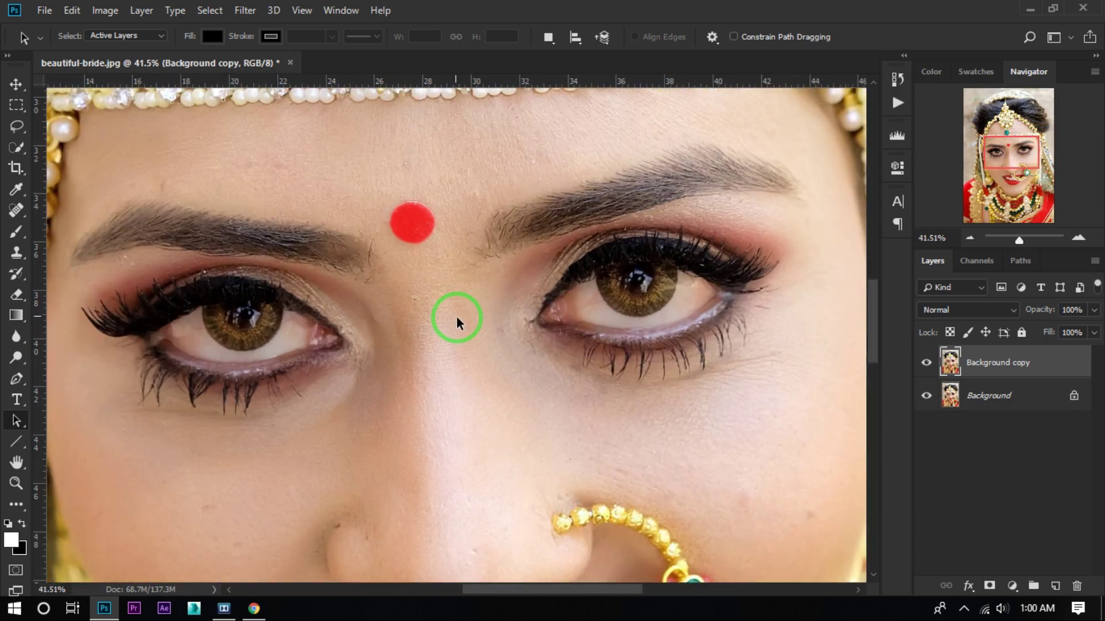
{"action": "scroll", "coordinate": [453, 323], "scroll_direction": "down", "scroll_amount": 5}
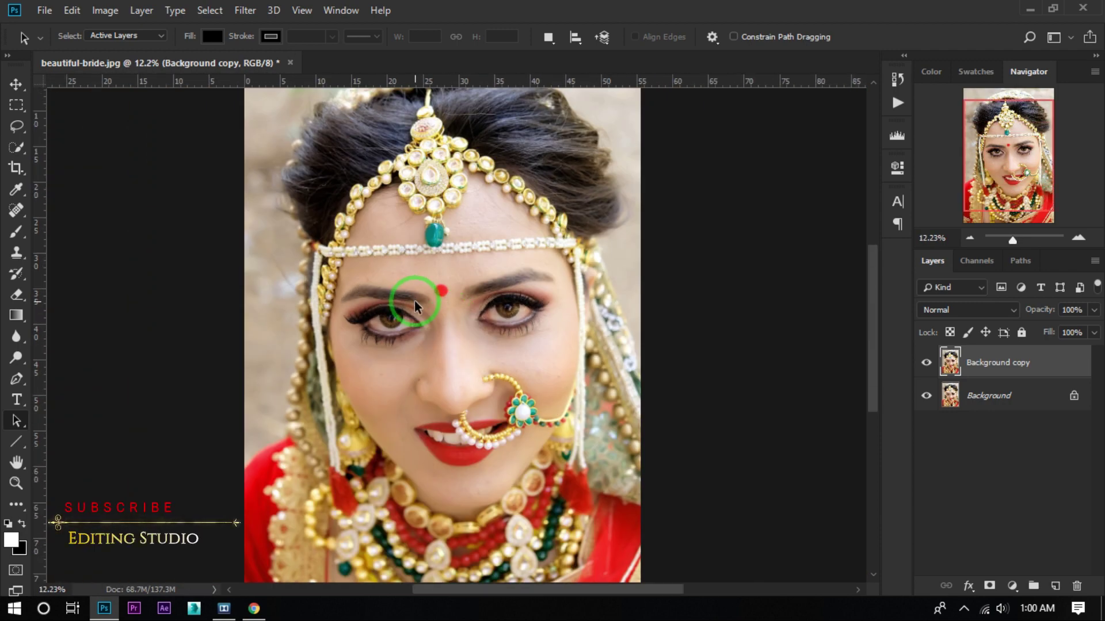
{"action": "scroll", "coordinate": [457, 310], "scroll_direction": "down", "scroll_amount": 1}
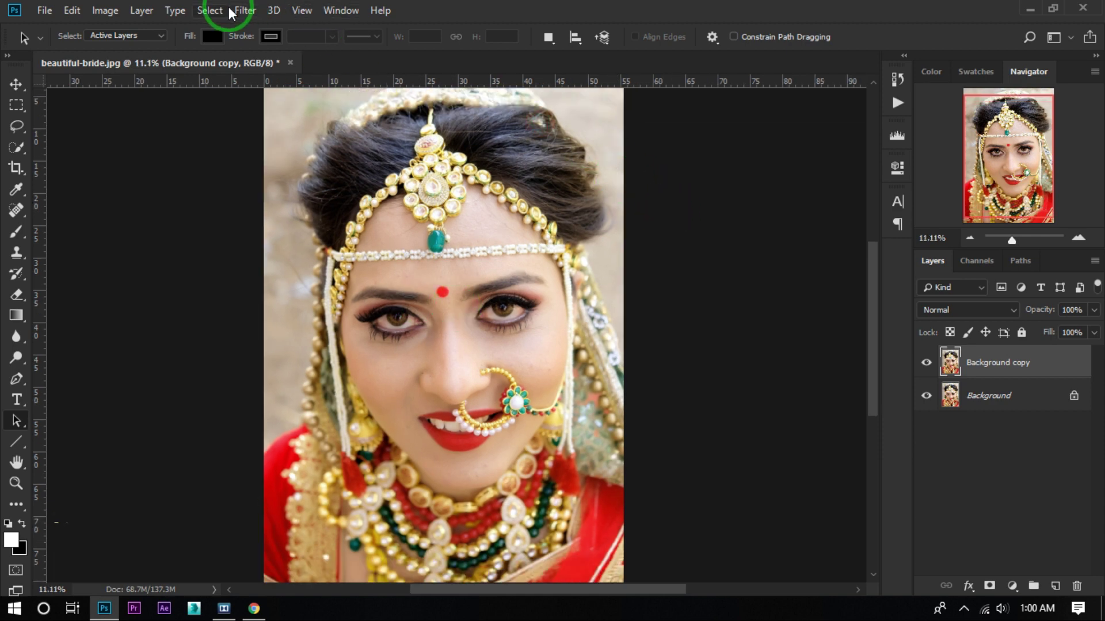
- Launch the SkinFiner filter from Filter > Photo-Toolbox on the Background copy
{"action": "left_click", "coordinate": [231, 12]}
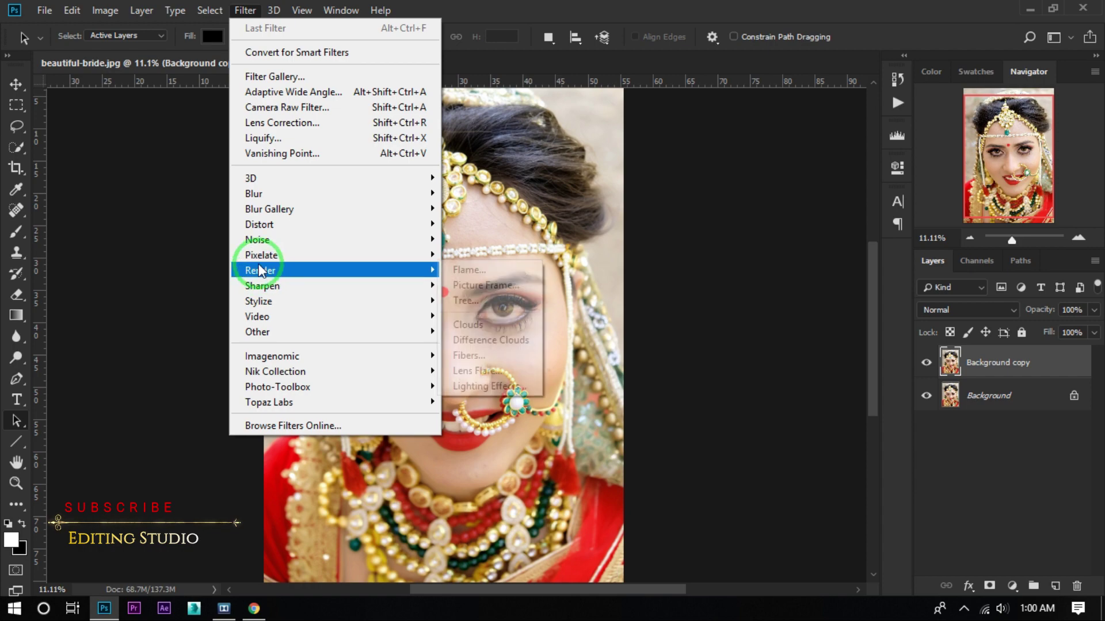
{"action": "mouse_move", "coordinate": [277, 387]}
{"action": "left_click", "coordinate": [465, 389]}
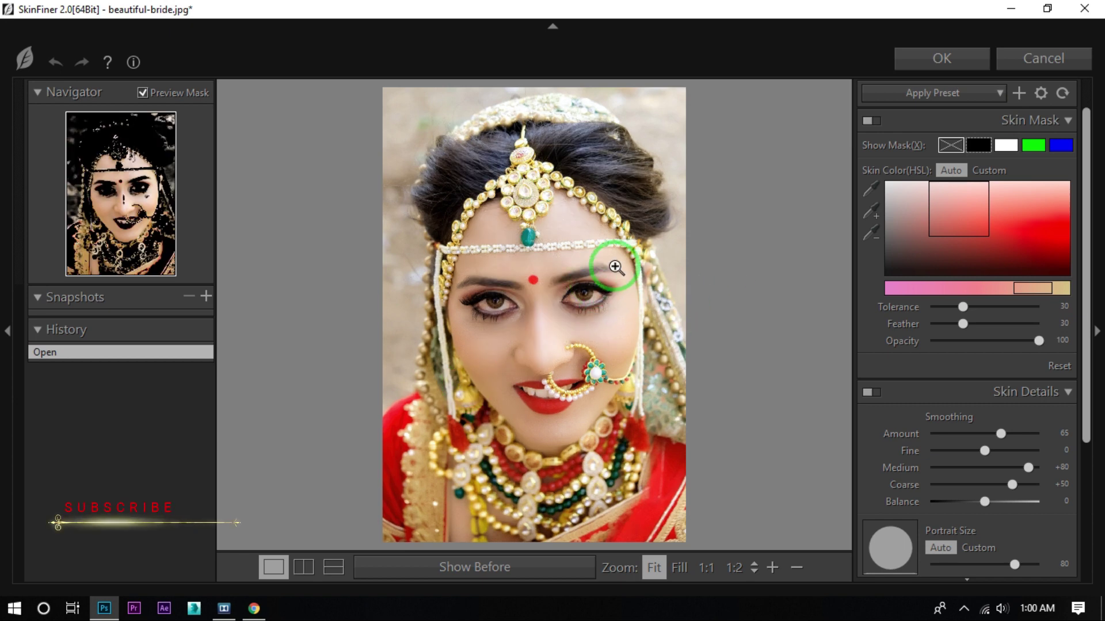
- Add forehead skin colour samples to the mask and set Tolerance 31, Feather 35
{"action": "left_click", "coordinate": [871, 213]}
{"action": "left_click", "coordinate": [536, 265]}
{"action": "left_click", "coordinate": [534, 258]}
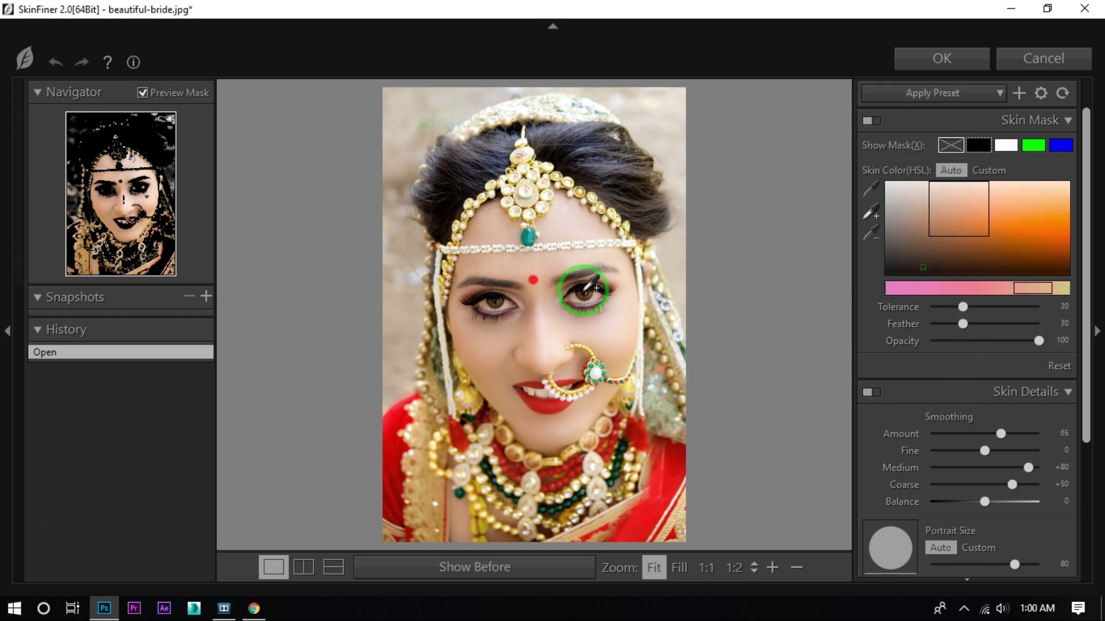
{"action": "left_click", "coordinate": [652, 570]}
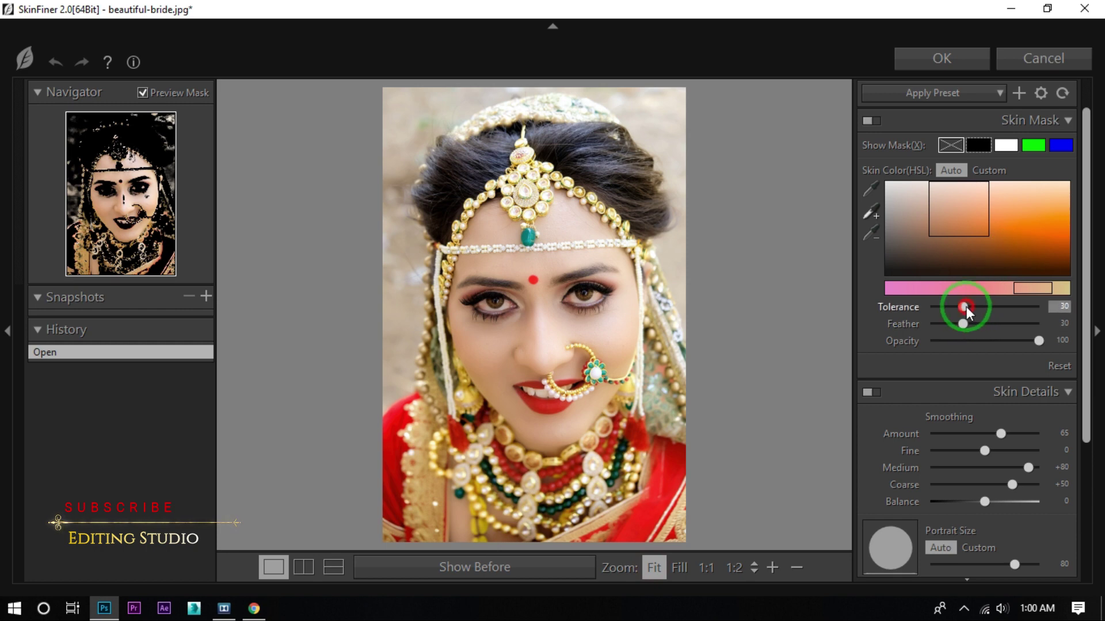
{"action": "left_click", "coordinate": [967, 308]}
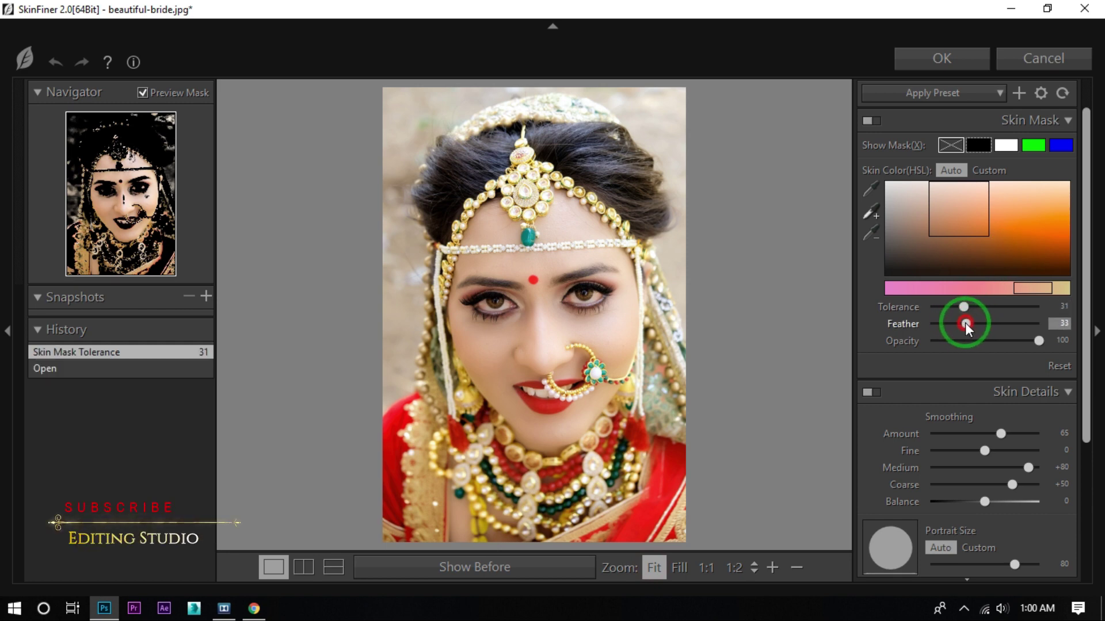
{"action": "left_click_drag", "start_coordinate": [965, 323], "coordinate": [968, 322]}
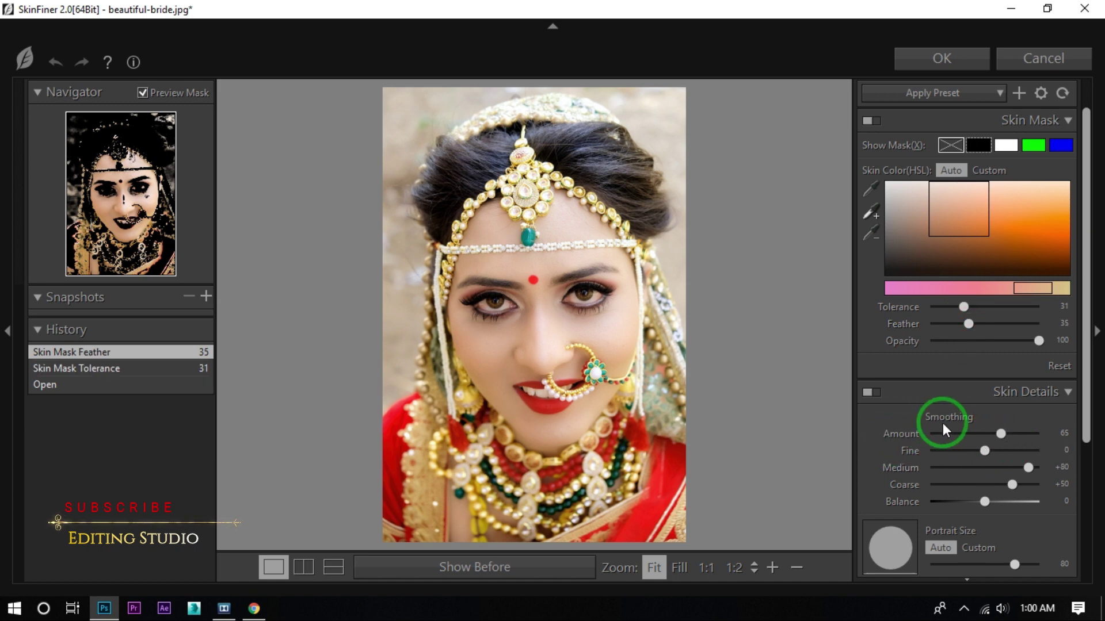
{"action": "left_click", "coordinate": [919, 399]}
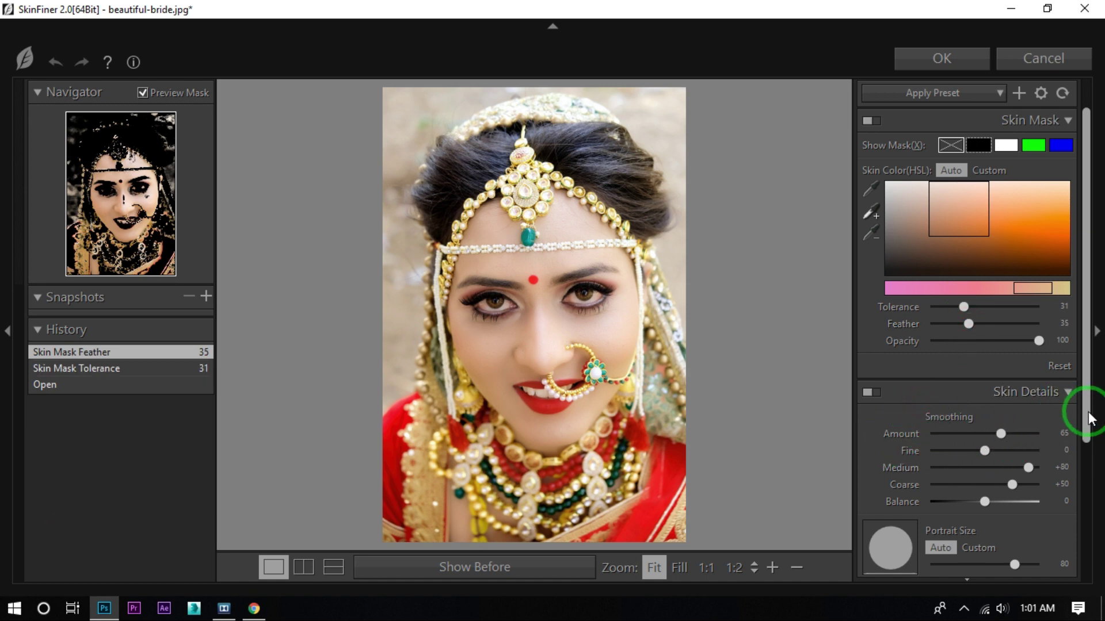
- Set Smoothing Amount to 76 and Skin Tone Saturation to +13, then apply SkinFiner
{"action": "left_click_drag", "start_coordinate": [1088, 418], "coordinate": [1082, 445]}
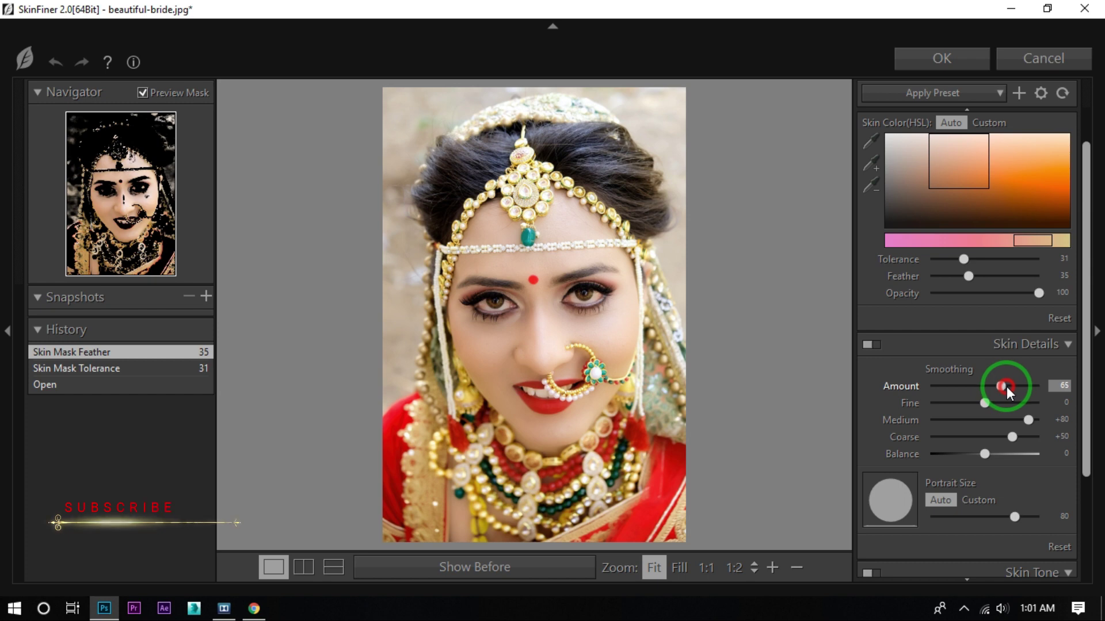
{"action": "left_click_drag", "start_coordinate": [1006, 386], "coordinate": [1016, 389]}
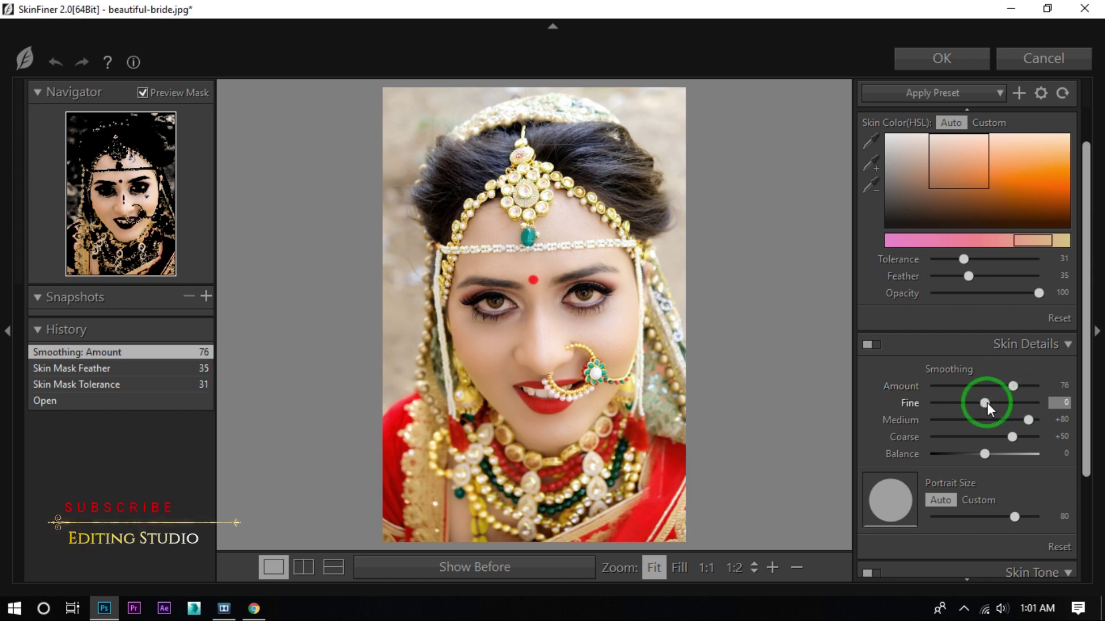
{"action": "scroll", "coordinate": [989, 492], "scroll_direction": "down", "scroll_amount": 1}
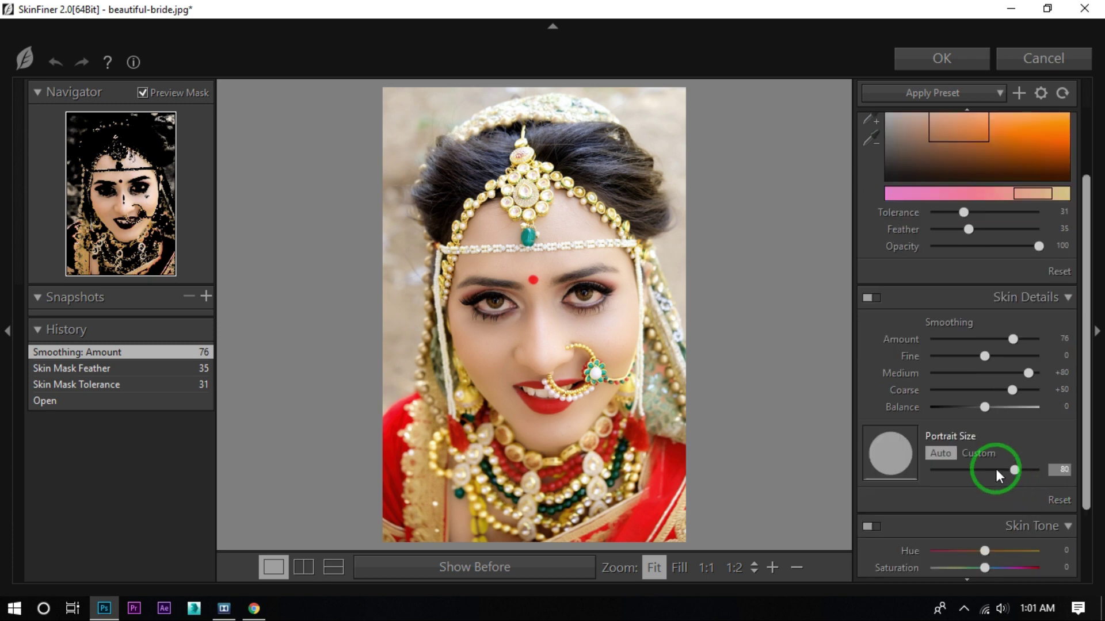
{"action": "left_click_drag", "start_coordinate": [1085, 448], "coordinate": [1081, 509]}
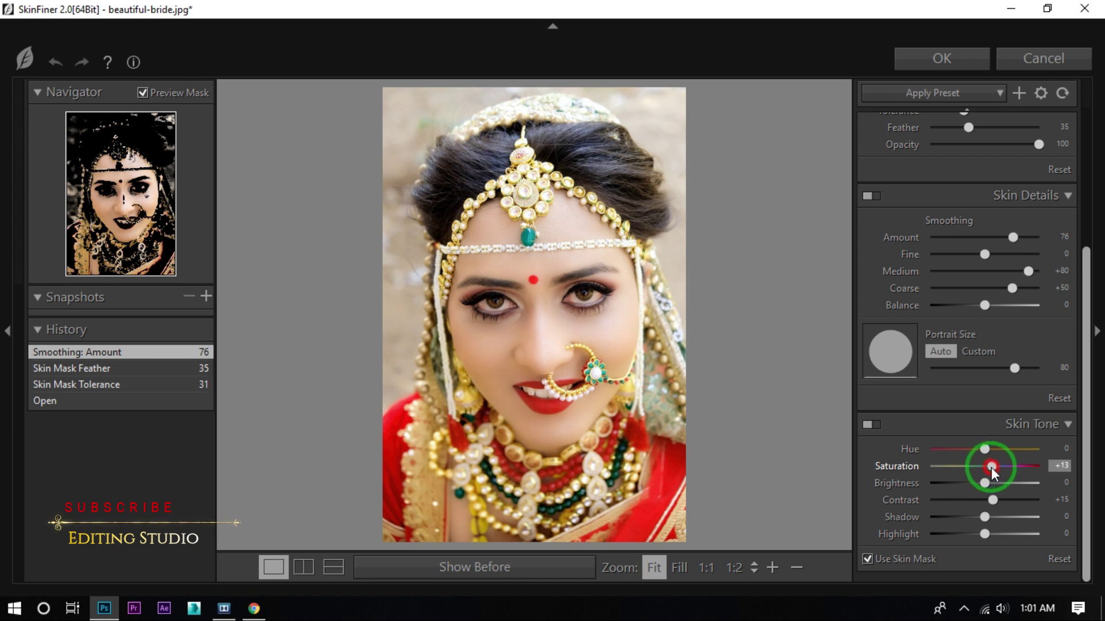
{"action": "left_click_drag", "start_coordinate": [991, 467], "coordinate": [990, 467]}
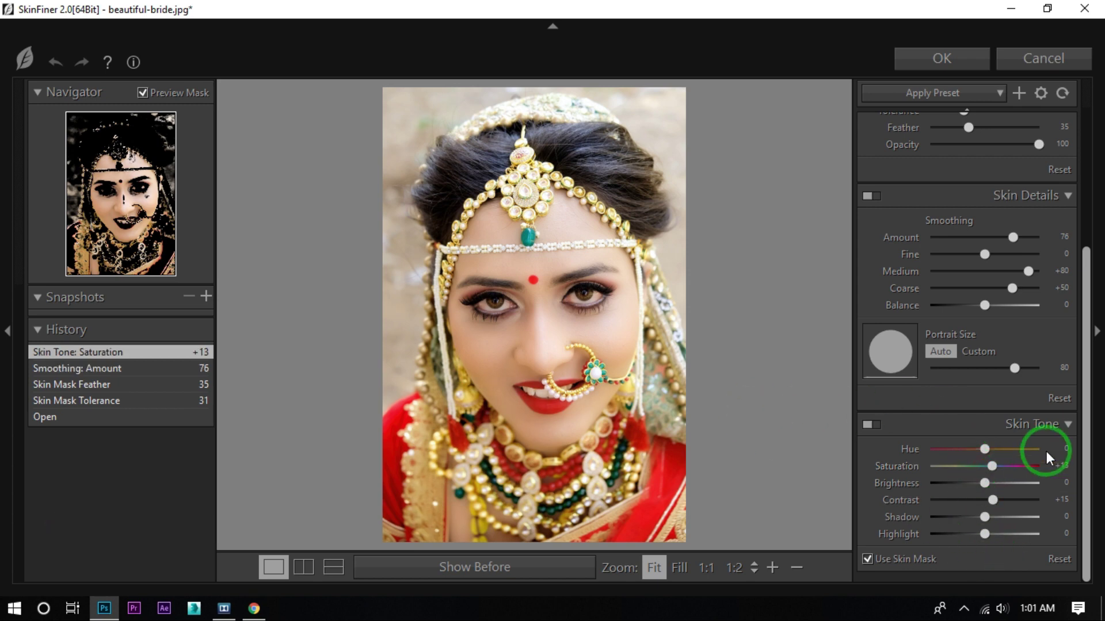
{"action": "left_click_drag", "start_coordinate": [1085, 469], "coordinate": [1085, 346]}
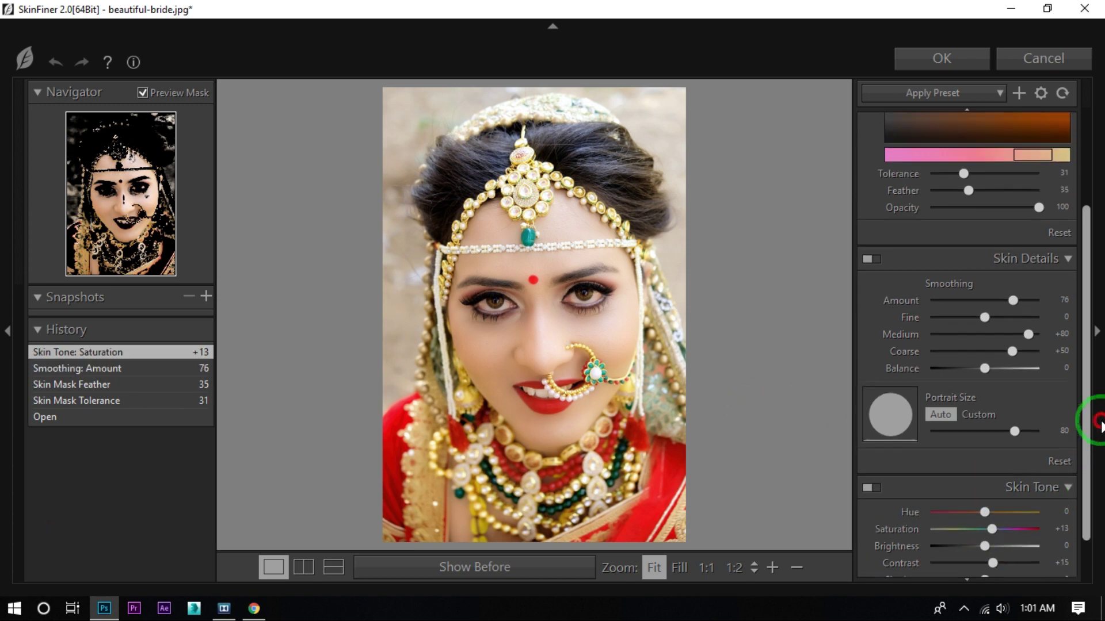
{"action": "left_click", "coordinate": [948, 60]}
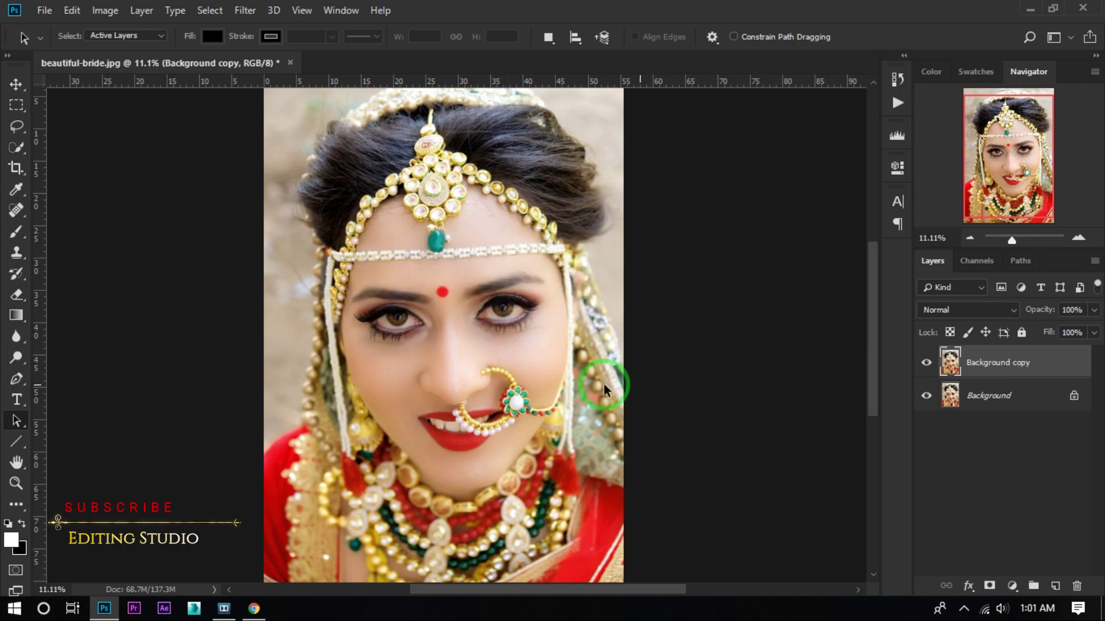
{"action": "scroll", "coordinate": [576, 368], "scroll_direction": "down", "scroll_amount": 2}
{"action": "scroll", "coordinate": [449, 317], "scroll_direction": "up", "scroll_amount": 3}
{"action": "scroll", "coordinate": [478, 287], "scroll_direction": "up", "scroll_amount": 3}
{"action": "scroll", "coordinate": [517, 219], "scroll_direction": "up", "scroll_amount": 2}
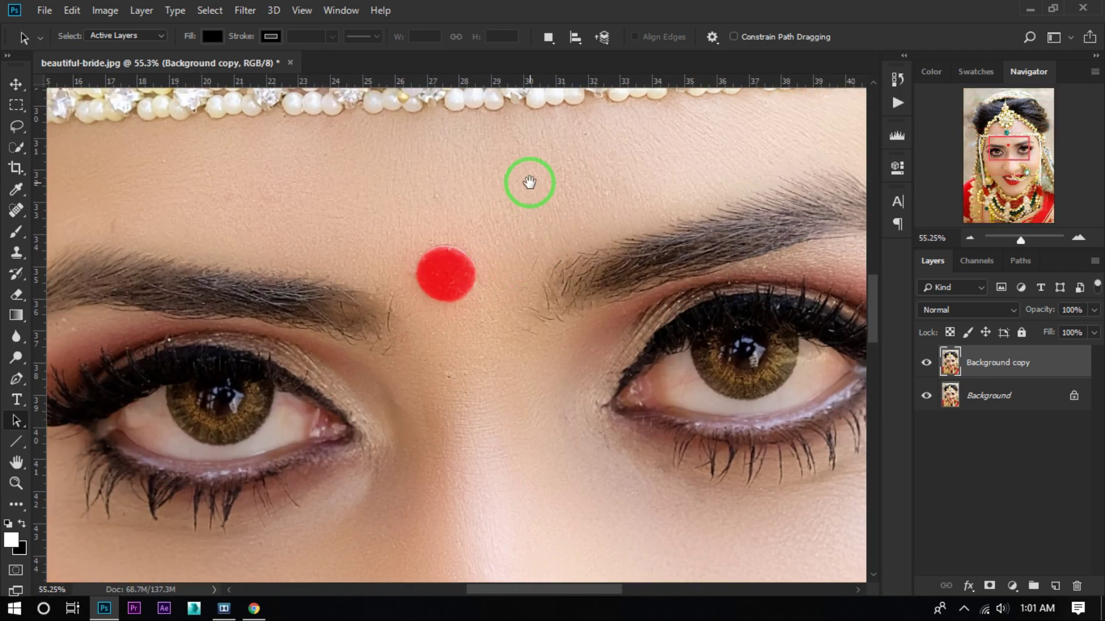
{"action": "left_click_drag", "start_coordinate": [530, 183], "coordinate": [464, 316]}
{"action": "left_click", "coordinate": [926, 361]}
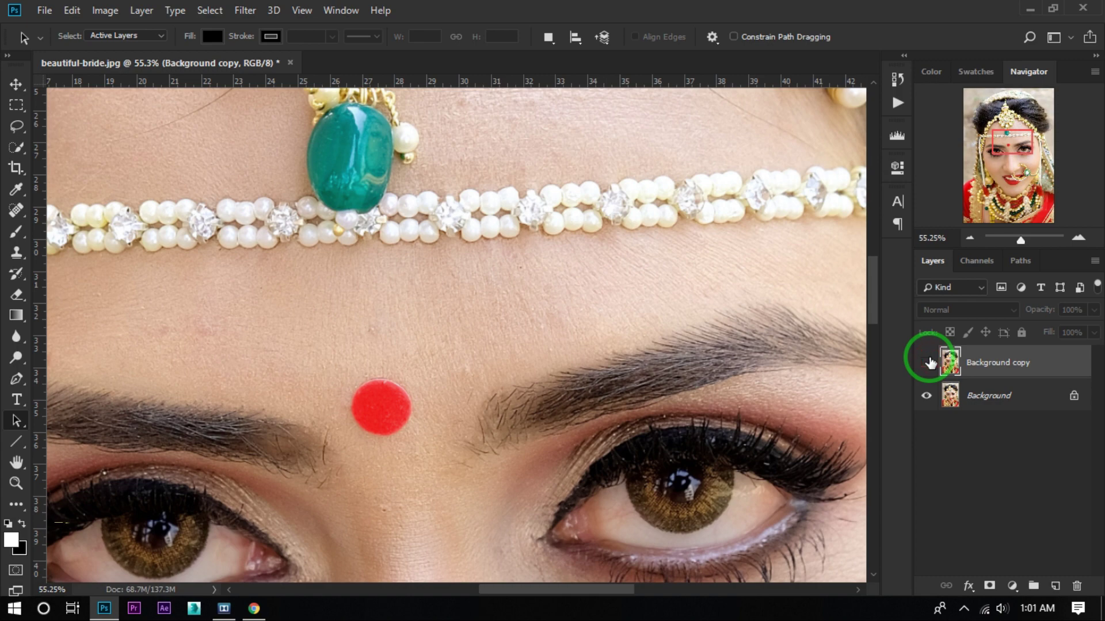
{"action": "left_click_drag", "start_coordinate": [561, 478], "coordinate": [534, 331]}
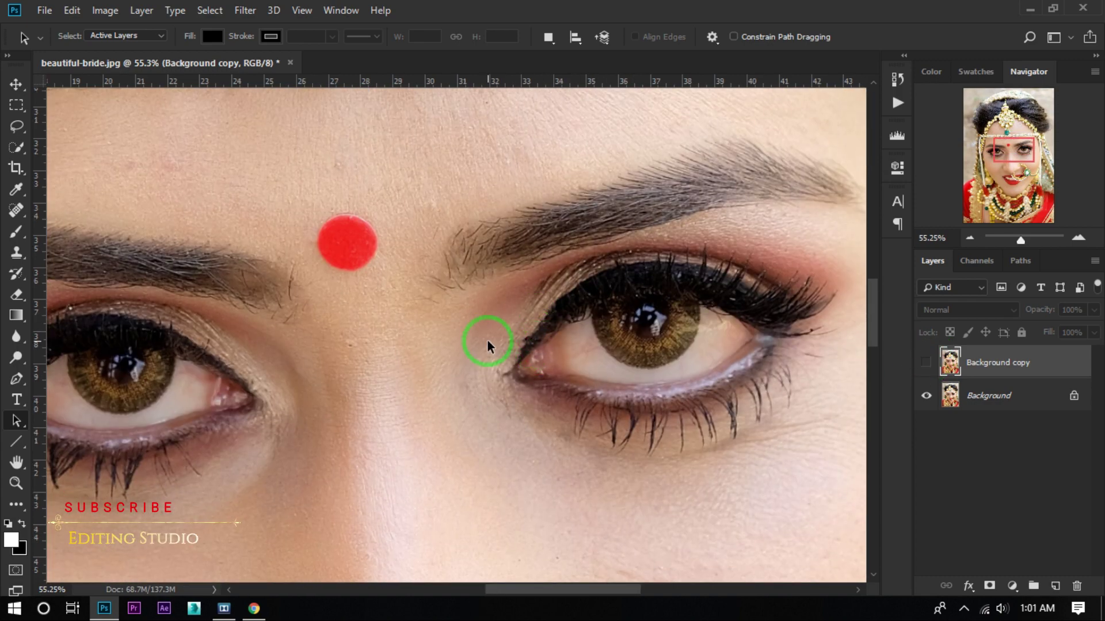
{"action": "scroll", "coordinate": [488, 345], "scroll_direction": "down", "scroll_amount": 2}
{"action": "left_click", "coordinate": [926, 362]}
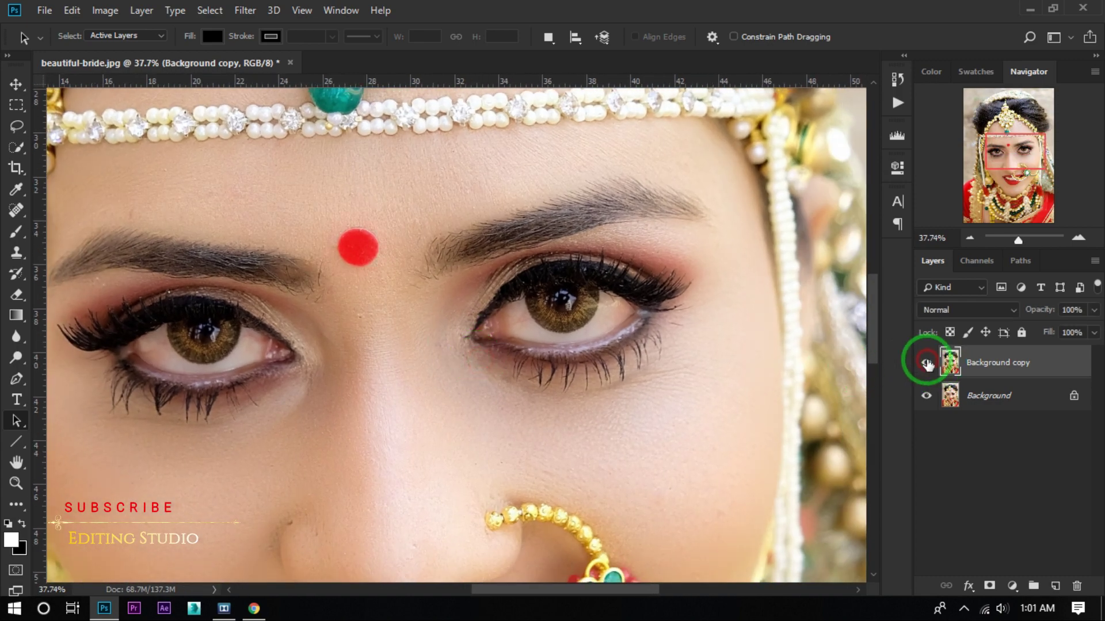
{"action": "left_click", "coordinate": [926, 362]}
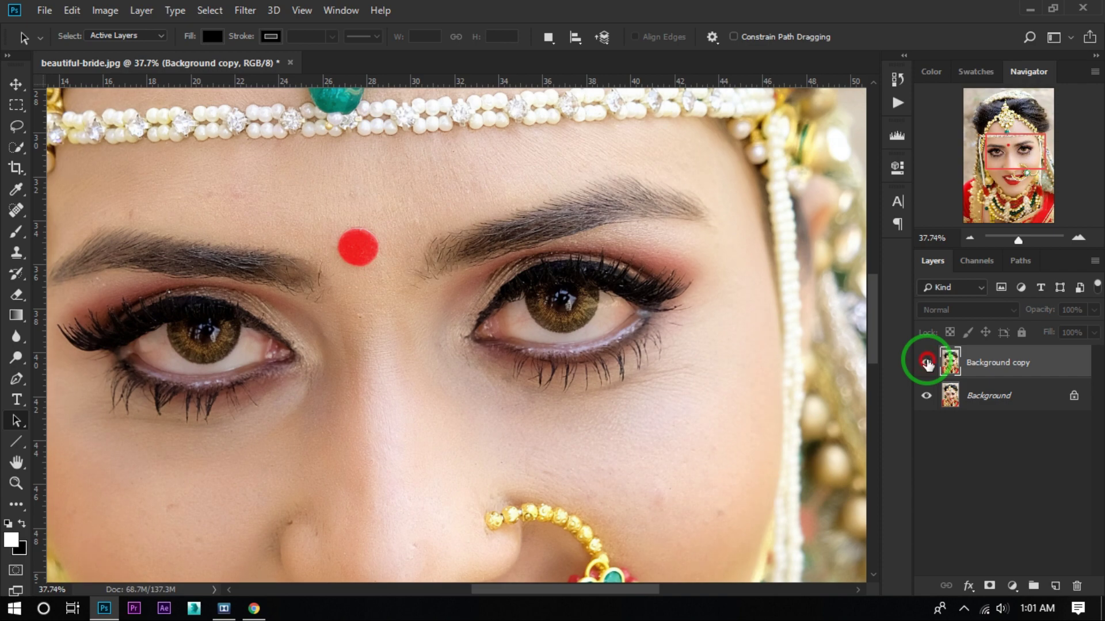
{"action": "left_click", "coordinate": [926, 362]}
{"action": "scroll", "coordinate": [544, 313], "scroll_direction": "down", "scroll_amount": 5}
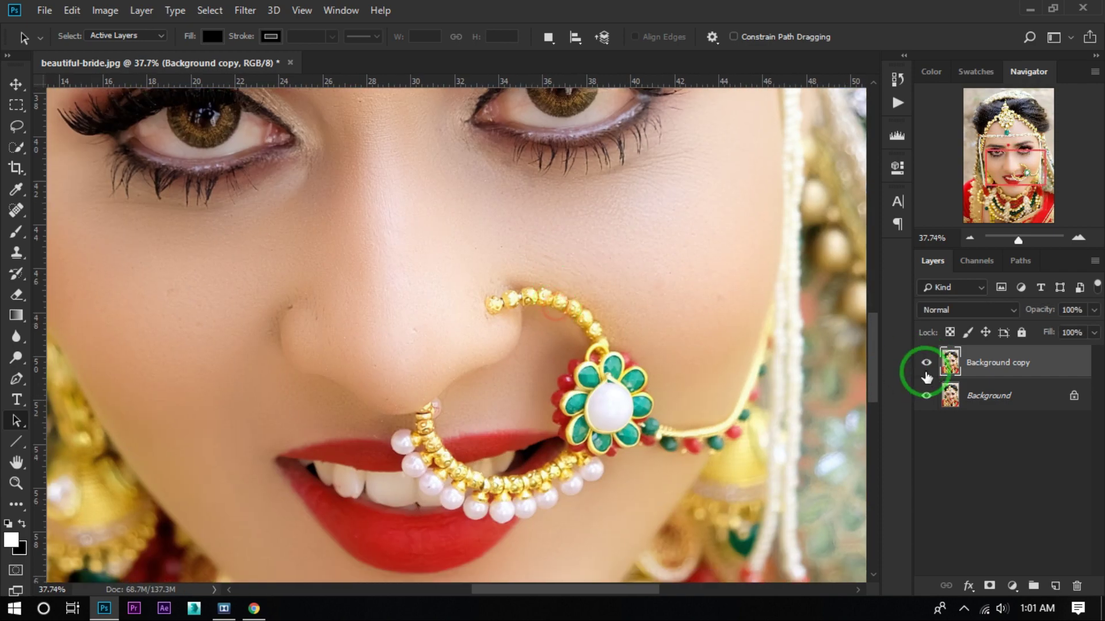
{"action": "left_click", "coordinate": [926, 363]}
{"action": "scroll", "coordinate": [523, 262], "scroll_direction": "down", "scroll_amount": 3}
{"action": "scroll", "coordinate": [523, 261], "scroll_direction": "down", "scroll_amount": 3}
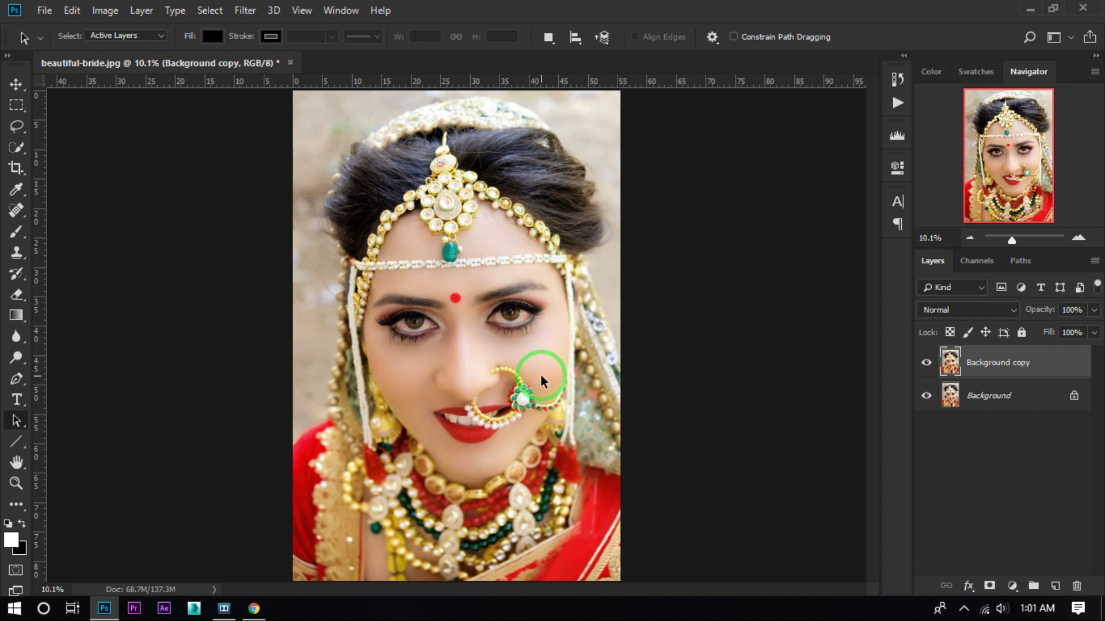
{"action": "scroll", "coordinate": [493, 332], "scroll_direction": "up", "scroll_amount": 2}
{"action": "scroll", "coordinate": [494, 333], "scroll_direction": "up", "scroll_amount": 1}
{"action": "scroll", "coordinate": [493, 333], "scroll_direction": "up", "scroll_amount": 1}
{"action": "scroll", "coordinate": [494, 333], "scroll_direction": "down", "scroll_amount": 3}
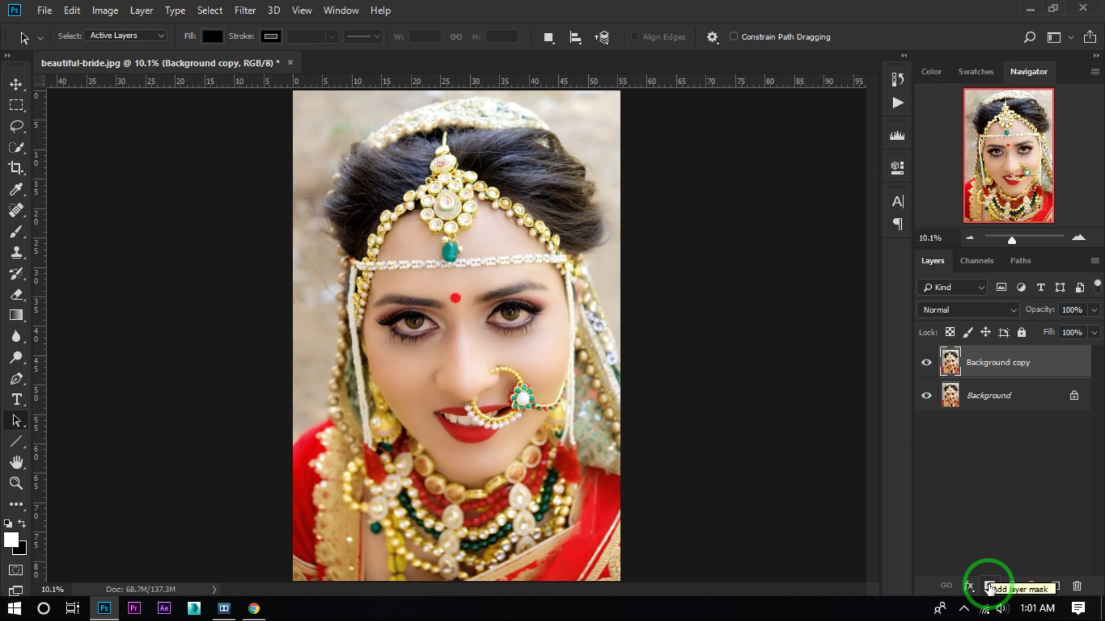
- Add a black hide-all mask to Background copy and zoom to the eyes and forehead
{"action": "left_click", "coordinate": [989, 586]}
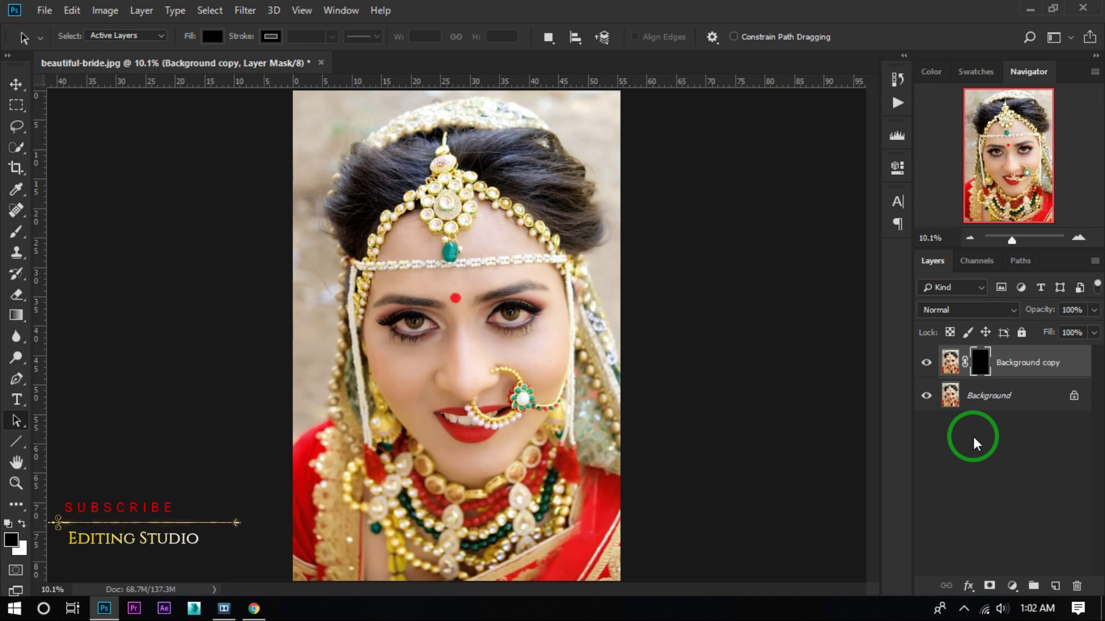
{"action": "scroll", "coordinate": [488, 247], "scroll_direction": "up", "scroll_amount": 3}
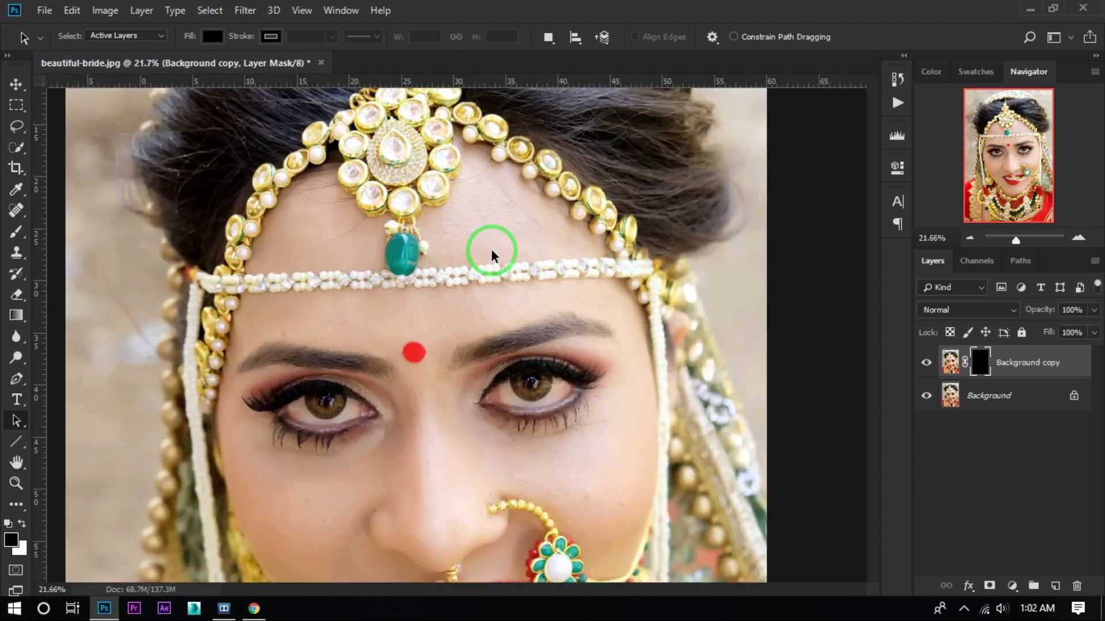
{"action": "scroll", "coordinate": [564, 395], "scroll_direction": "up", "scroll_amount": 4}
{"action": "left_click_drag", "start_coordinate": [564, 394], "coordinate": [575, 309]}
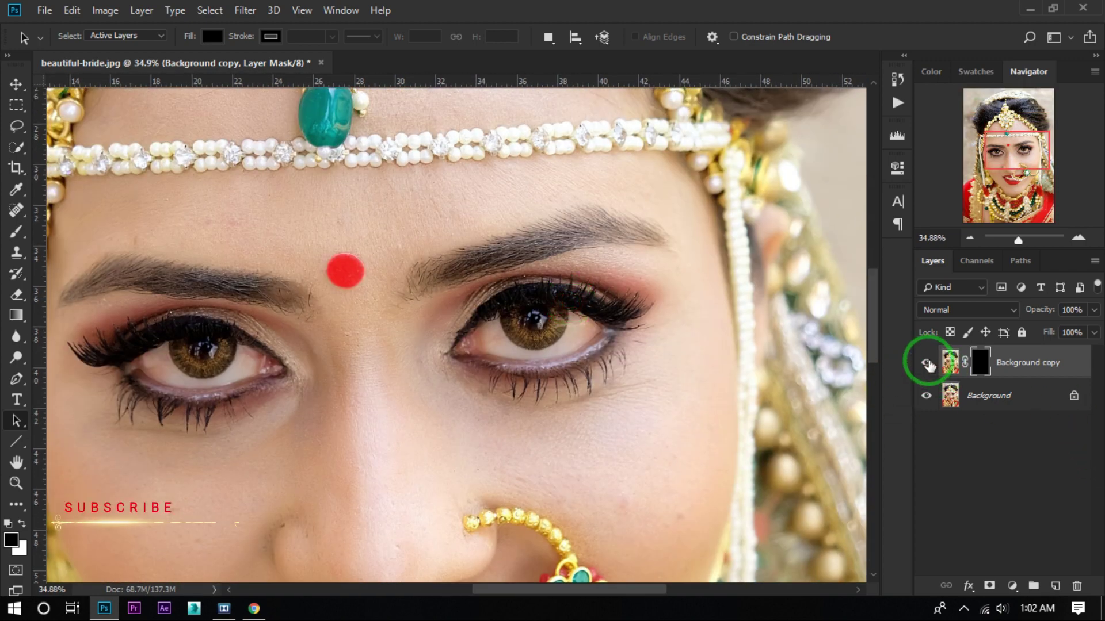
- Check the masked layer, then pick the Brush tool and shrink it to a fine size
{"action": "left_click", "coordinate": [927, 362]}
{"action": "scroll", "coordinate": [469, 319], "scroll_direction": "down", "scroll_amount": 5}
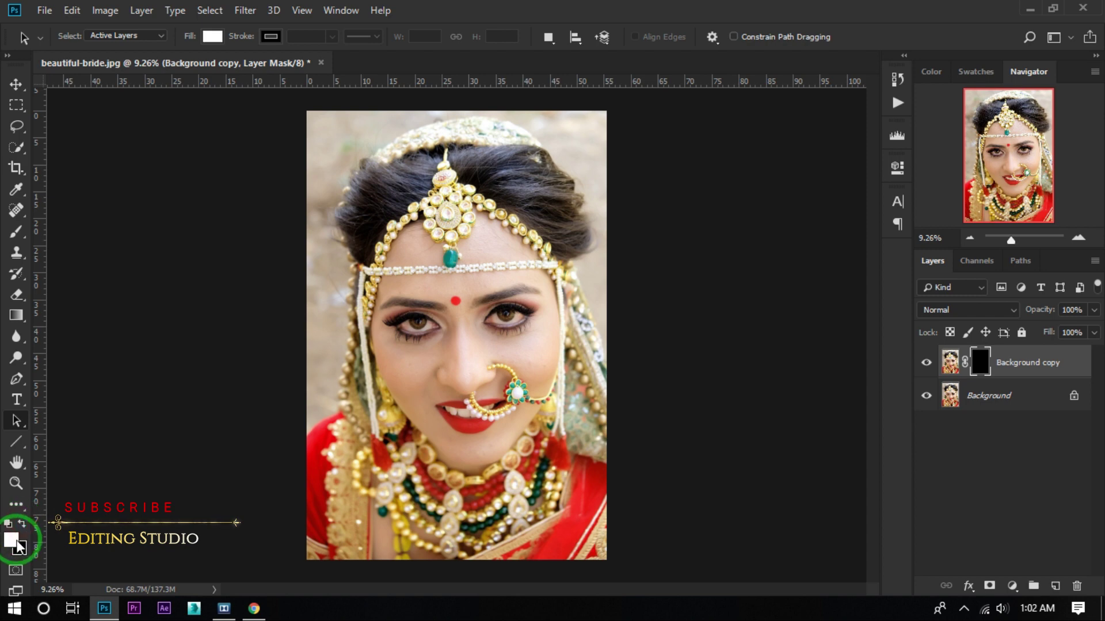
{"action": "left_click", "coordinate": [16, 235]}
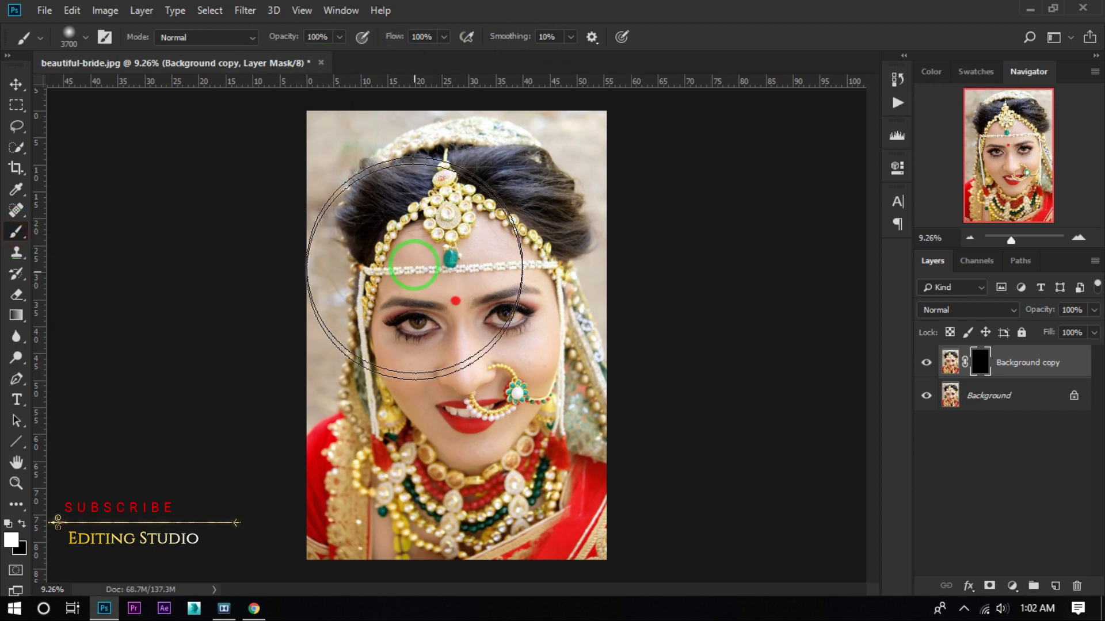
{"action": "key", "text": "bracketleft"}
{"action": "key", "text": "bracketleft"}
{"action": "key", "text": "bracketleft"}
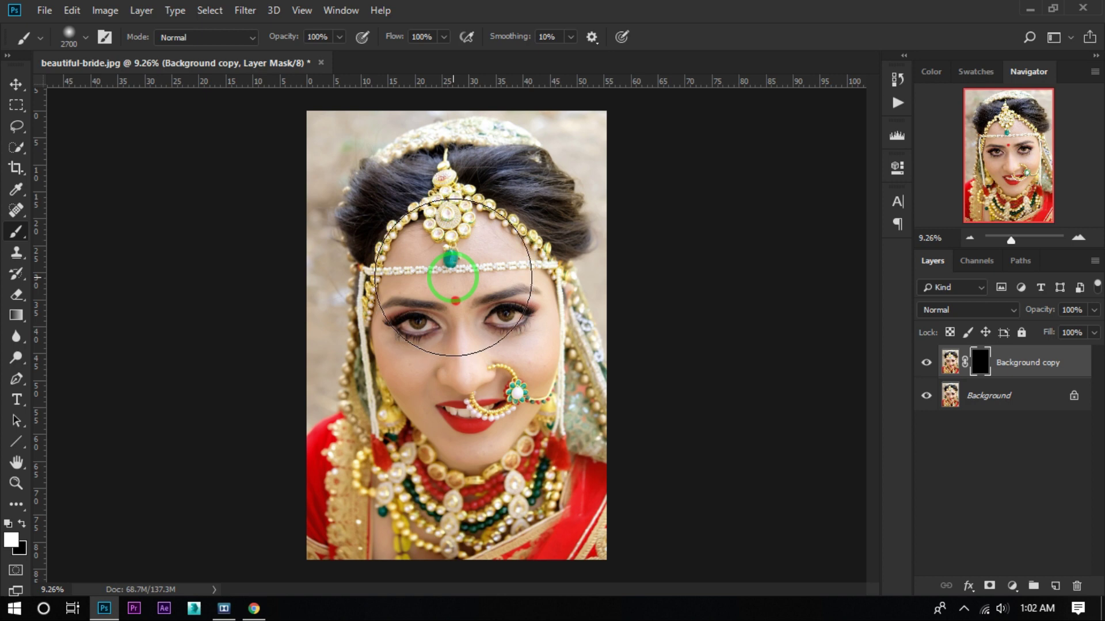
{"action": "key", "text": "bracketleft"}
{"action": "key", "text": "bracketleft"}
{"action": "key", "text": "bracketleft"}
{"action": "key", "text": "bracketleft"}
{"action": "key", "text": "bracketleft"}
{"action": "key", "text": "bracketleft"}
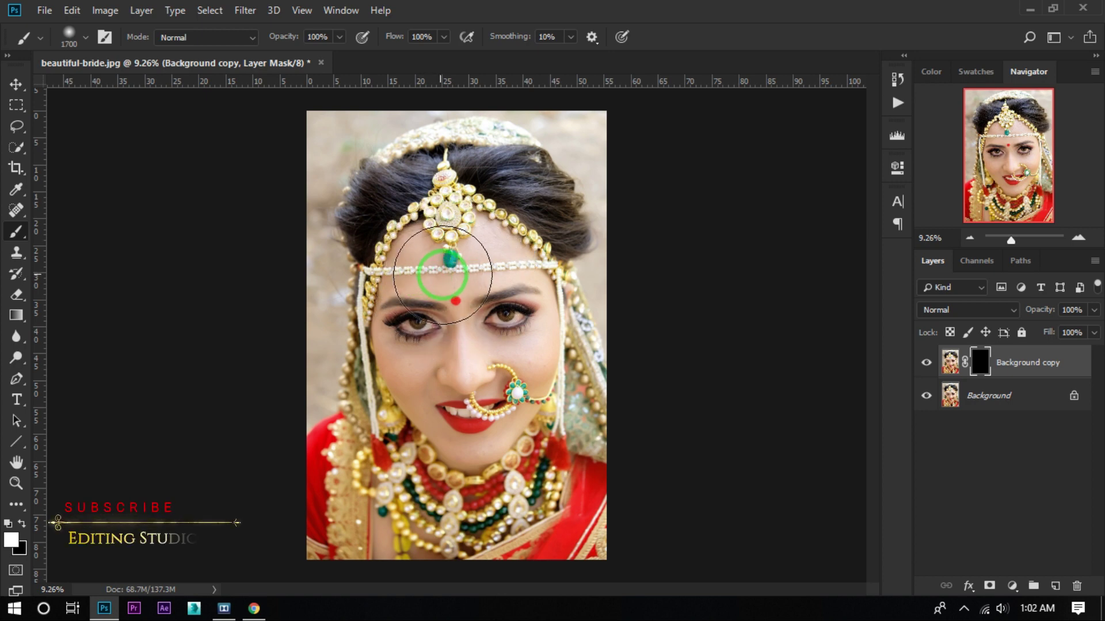
{"action": "scroll", "coordinate": [449, 271], "scroll_direction": "up", "scroll_amount": 2}
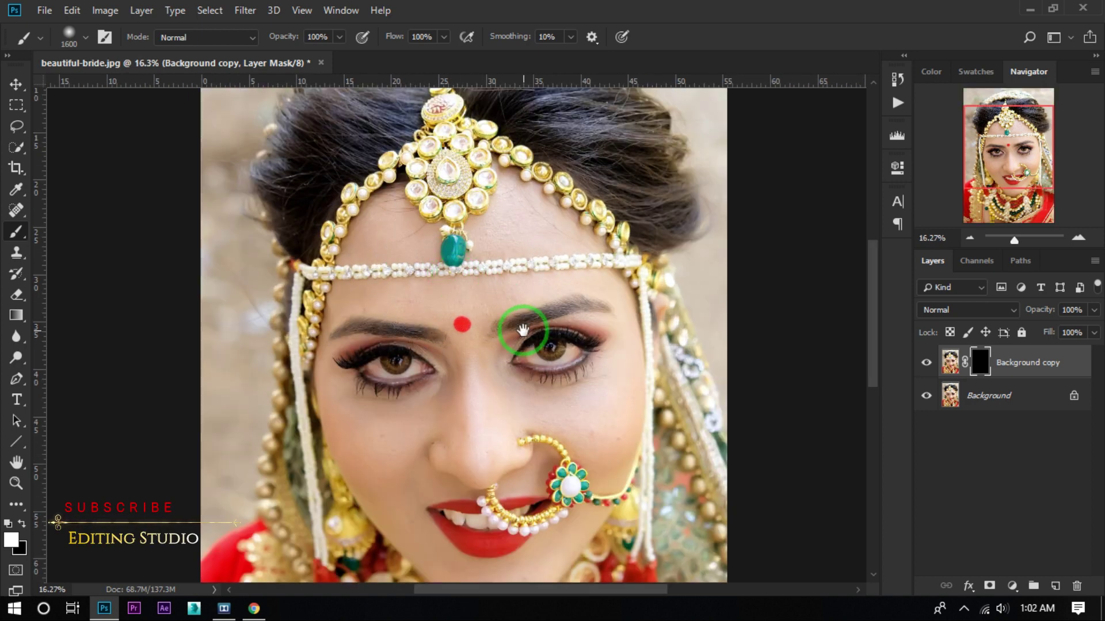
{"action": "scroll", "coordinate": [524, 305], "scroll_direction": "down", "scroll_amount": 1}
{"action": "scroll", "coordinate": [467, 255], "scroll_direction": "up", "scroll_amount": 2}
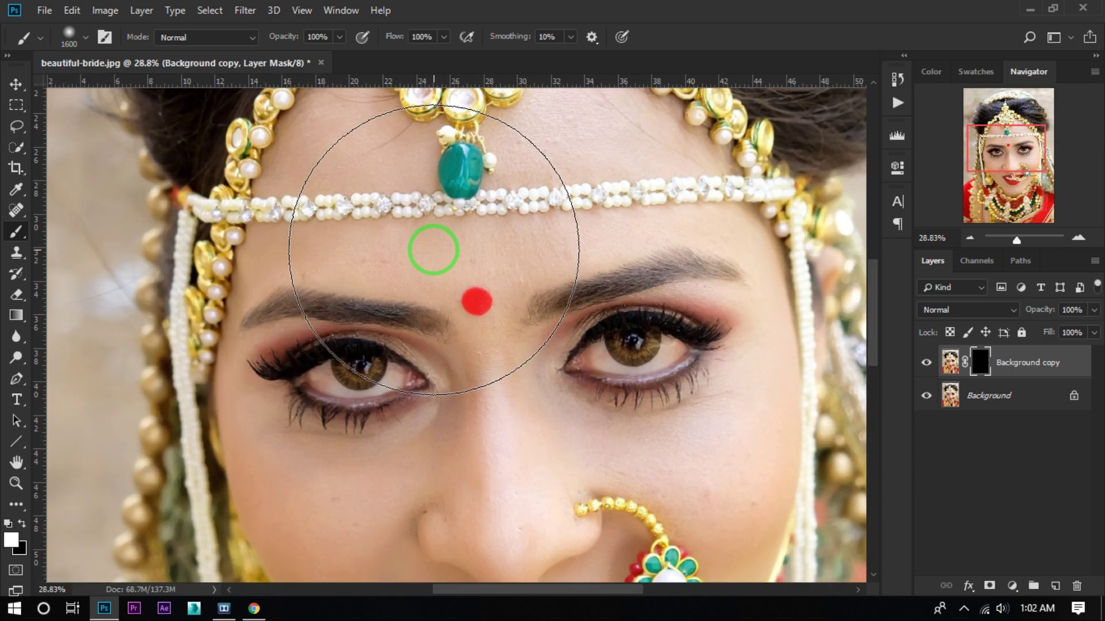
{"action": "scroll", "coordinate": [493, 217], "scroll_direction": "up", "scroll_amount": 2}
{"action": "key", "text": "bracketleft"}
{"action": "key", "text": "bracketleft"}
{"action": "key", "text": "bracketleft"}
{"action": "key", "text": "bracketleft"}
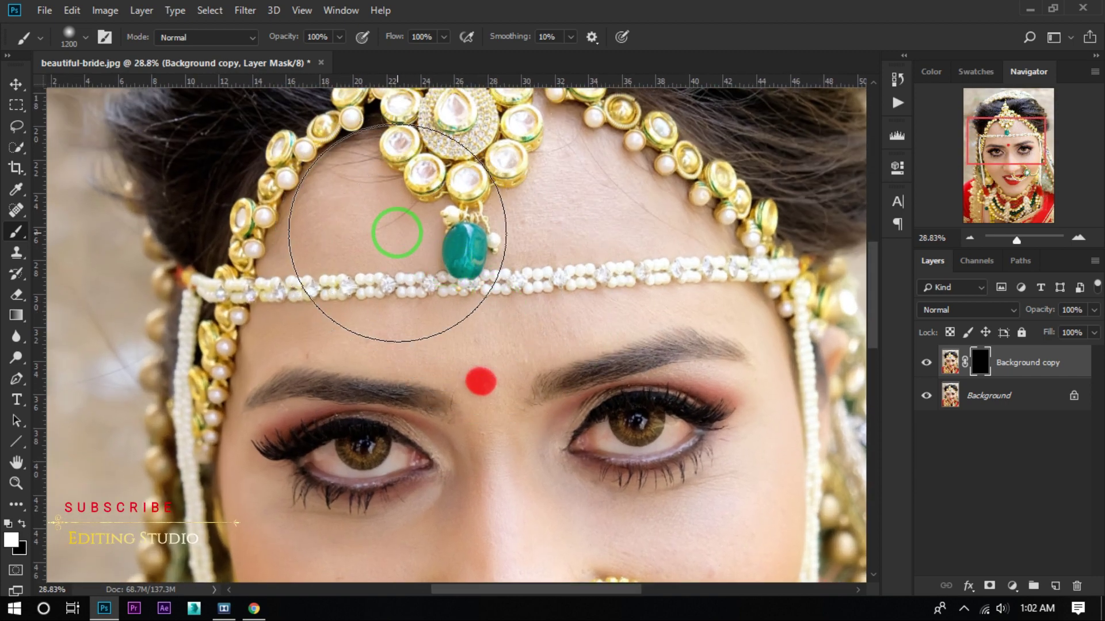
{"action": "key", "text": "bracketleft"}
{"action": "key", "text": "bracketleft"}
{"action": "key", "text": "bracketleft"}
- Paint white on the mask over forehead, cheeks, nose and chin to reveal smoothing
{"action": "key", "text": "bracketleft"}
{"action": "key", "text": "bracketleft"}
{"action": "key", "text": "bracketleft"}
{"action": "left_click_drag", "start_coordinate": [295, 229], "coordinate": [584, 198]}
{"action": "scroll", "coordinate": [437, 224], "scroll_direction": "down", "scroll_amount": 2}
{"action": "mouse_move", "coordinate": [284, 251]}
{"action": "left_mouse_down"}
{"action": "mouse_move", "coordinate": [785, 415]}
{"action": "mouse_move", "coordinate": [500, 340]}
{"action": "mouse_move", "coordinate": [222, 291]}
{"action": "left_mouse_up"}
{"action": "scroll", "coordinate": [771, 418], "scroll_direction": "down", "scroll_amount": 3}
{"action": "scroll", "coordinate": [287, 346], "scroll_direction": "down", "scroll_amount": 3}
{"action": "mouse_move", "coordinate": [352, 394]}
{"action": "left_mouse_down"}
{"action": "mouse_move", "coordinate": [476, 276]}
{"action": "mouse_move", "coordinate": [669, 469]}
{"action": "left_mouse_up"}
{"action": "scroll", "coordinate": [493, 227], "scroll_direction": "up", "scroll_amount": 4}
{"action": "scroll", "coordinate": [397, 296], "scroll_direction": "up", "scroll_amount": 3}
{"action": "key", "text": "bracketleft"}
{"action": "key", "text": "bracketleft"}
{"action": "key", "text": "bracketleft"}
{"action": "scroll", "coordinate": [482, 230], "scroll_direction": "down", "scroll_amount": 4}
{"action": "scroll", "coordinate": [481, 205], "scroll_direction": "down", "scroll_amount": 2}
{"action": "scroll", "coordinate": [493, 246], "scroll_direction": "up", "scroll_amount": 1}
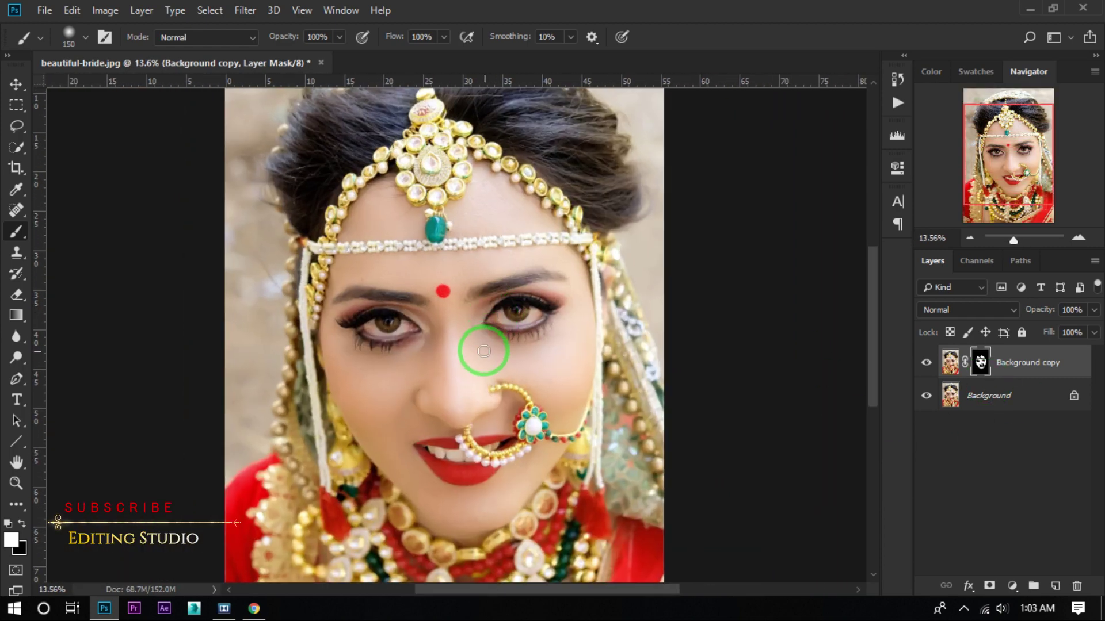
{"action": "scroll", "coordinate": [481, 346], "scroll_direction": "down", "scroll_amount": 1}
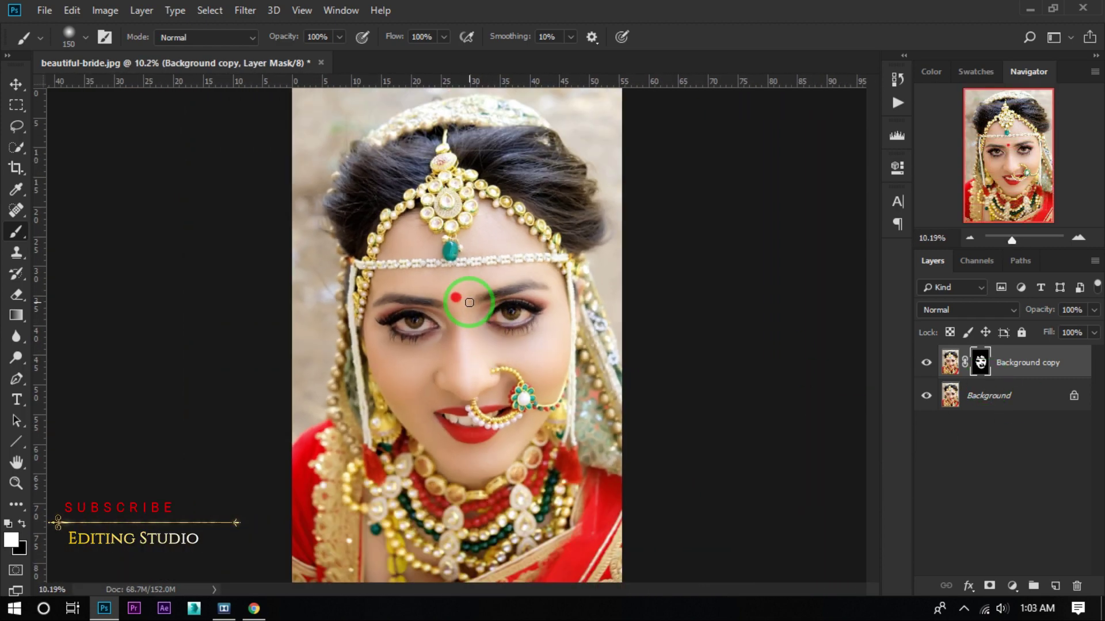
- Apply the layer mask to Background copy and stamp a merged visible layer on top
{"action": "left_click", "coordinate": [16, 84]}
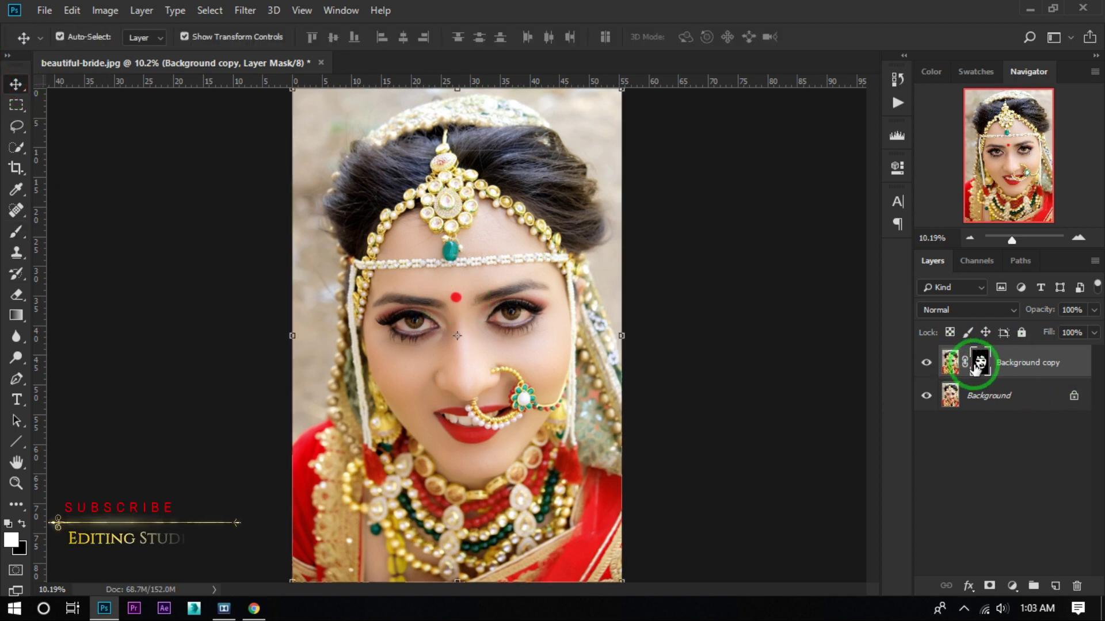
{"action": "right_click", "coordinate": [979, 362]}
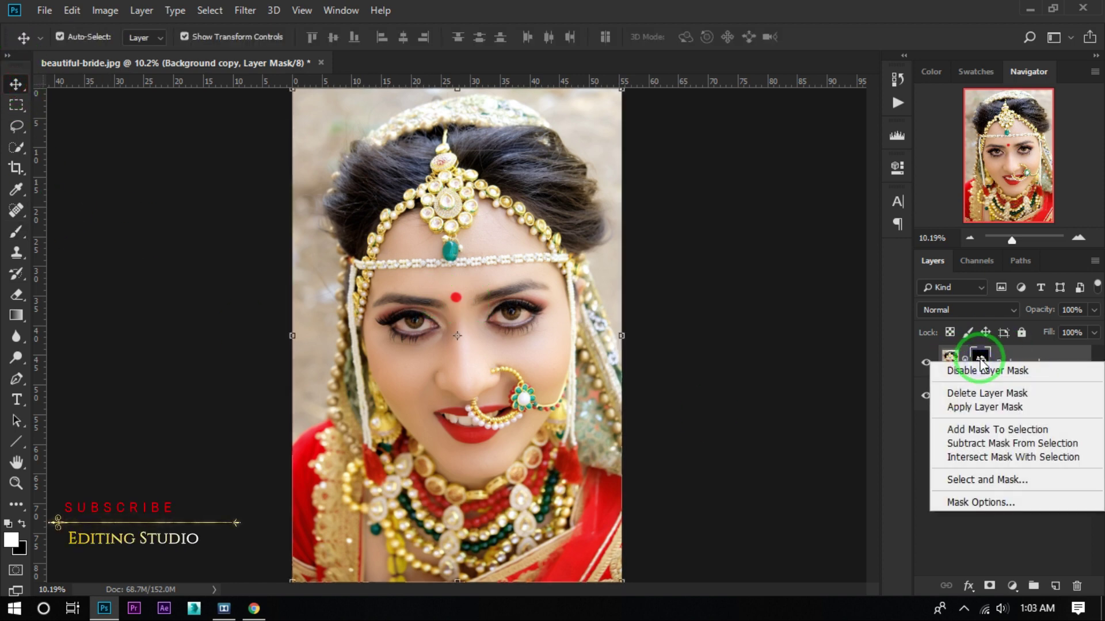
{"action": "left_click", "coordinate": [980, 408]}
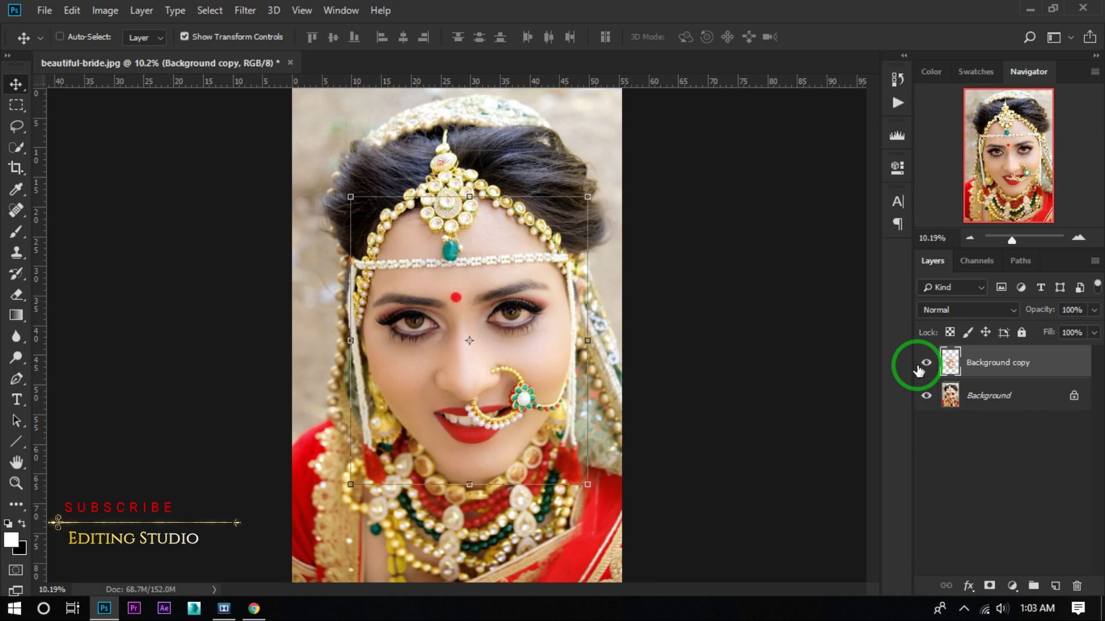
{"action": "key", "text": "ctrl+shift+alt+e"}
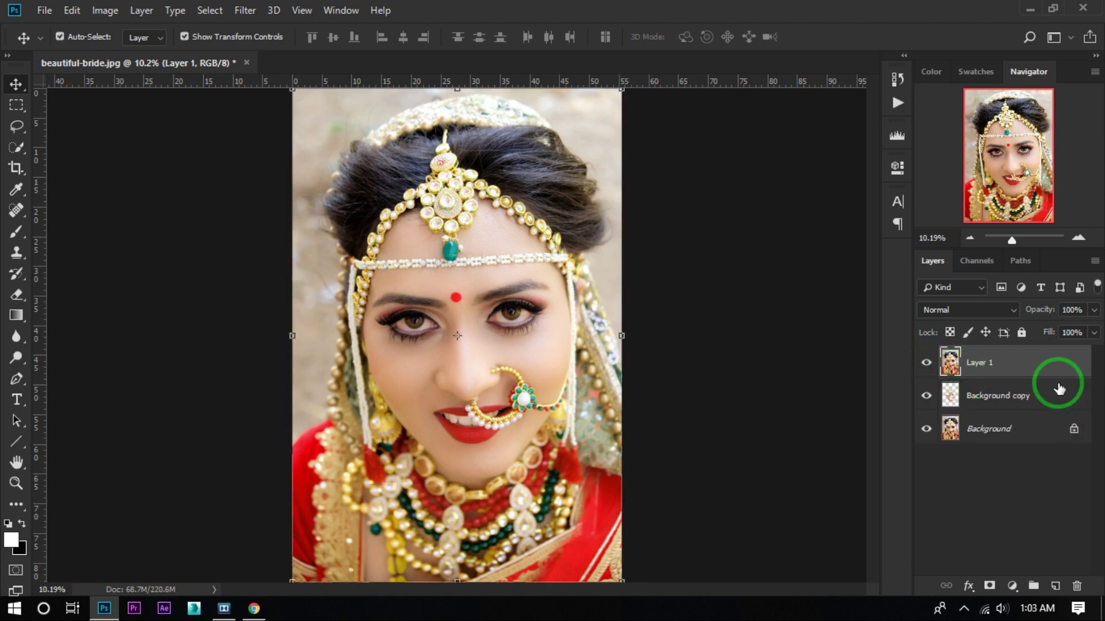
{"action": "scroll", "coordinate": [498, 311], "scroll_direction": "down", "scroll_amount": 1}
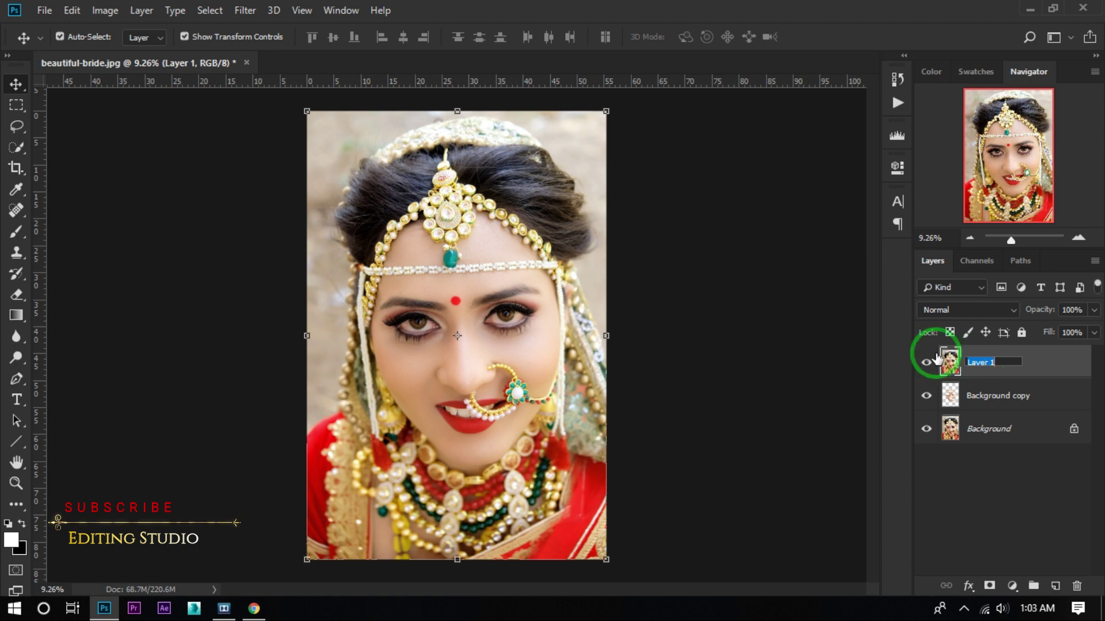
- Rename the new top layer to 'camera raw filter'
{"action": "left_click", "coordinate": [245, 10]}
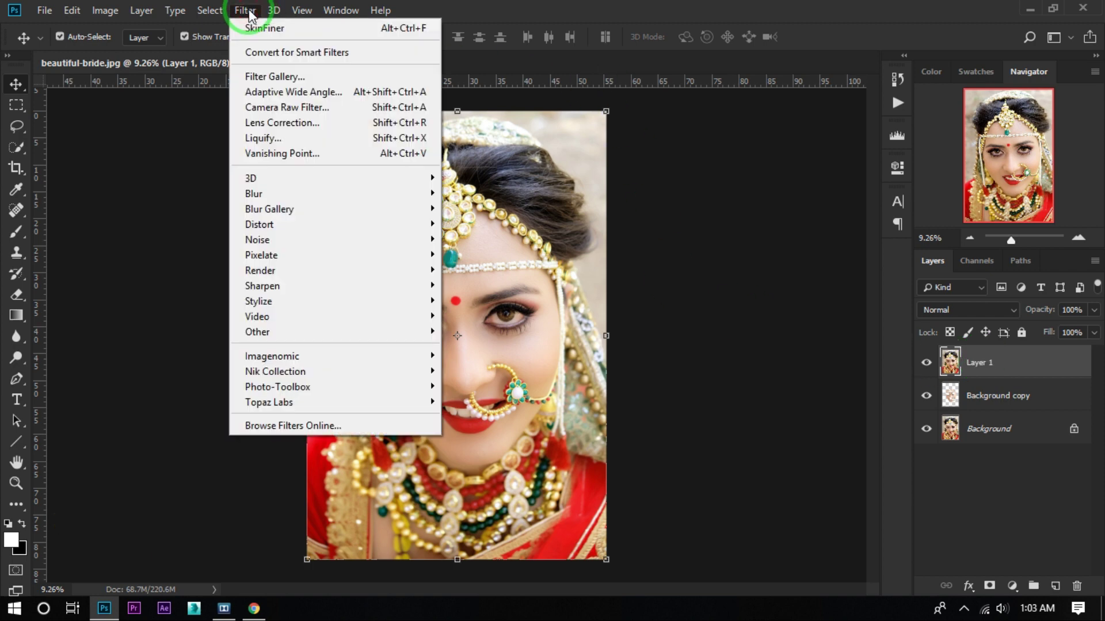
{"action": "left_click", "coordinate": [245, 10]}
{"action": "double_click", "coordinate": [978, 363]}
{"action": "type", "text": "came"}
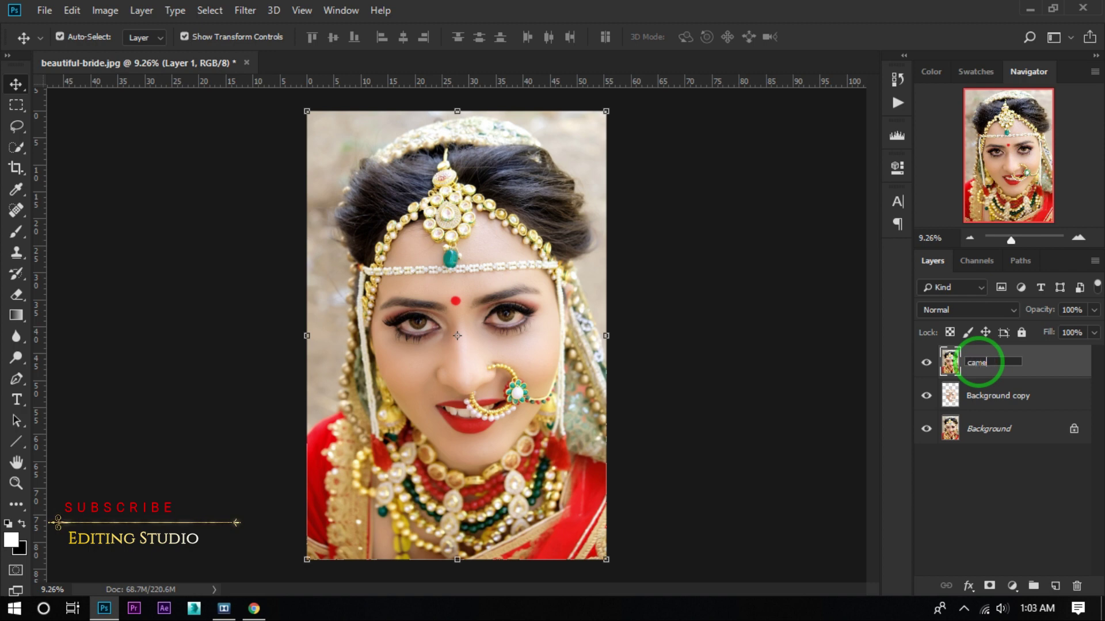
{"action": "type", "text": "ra raw filter"}
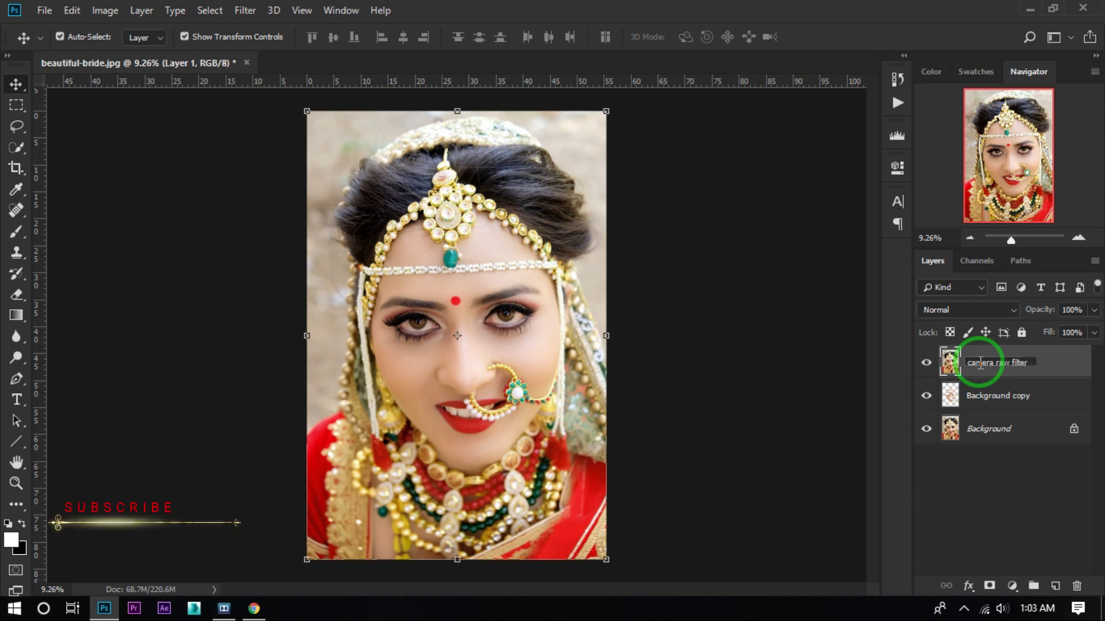
{"action": "key", "text": "Return"}
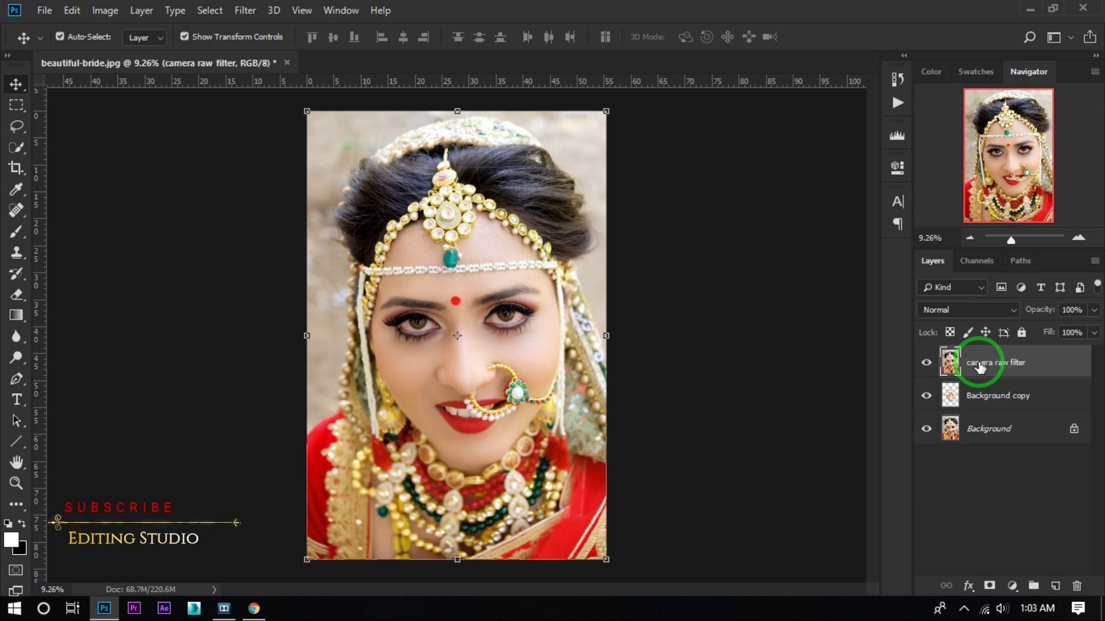
{"action": "left_click", "coordinate": [246, 10]}
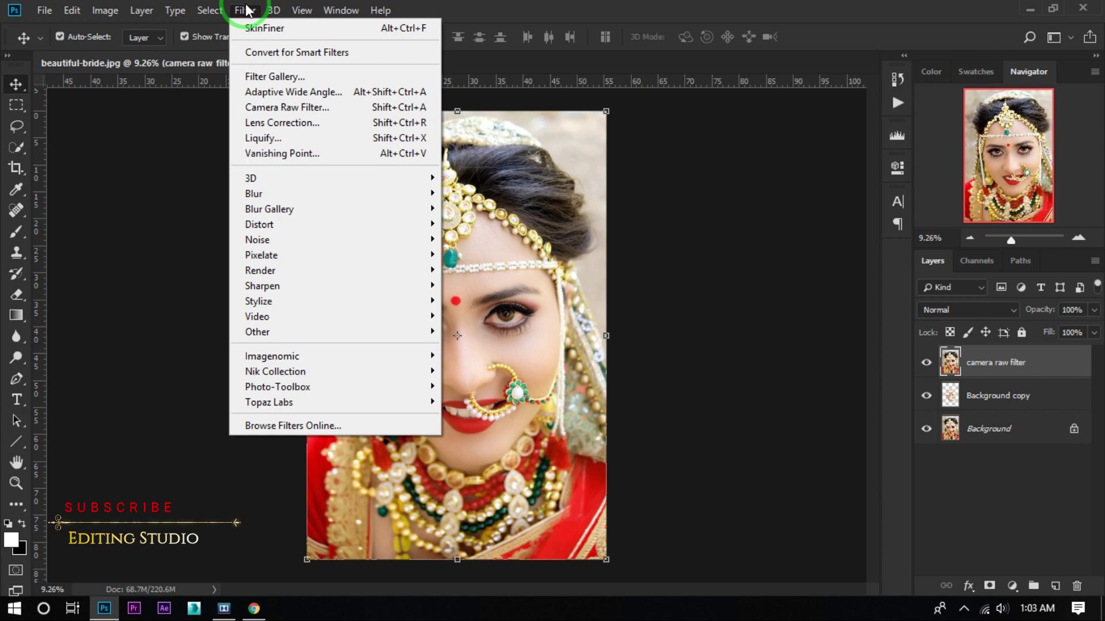
- Open the Camera Raw Filter full screen and set Temperature to -2
{"action": "left_click", "coordinate": [288, 108]}
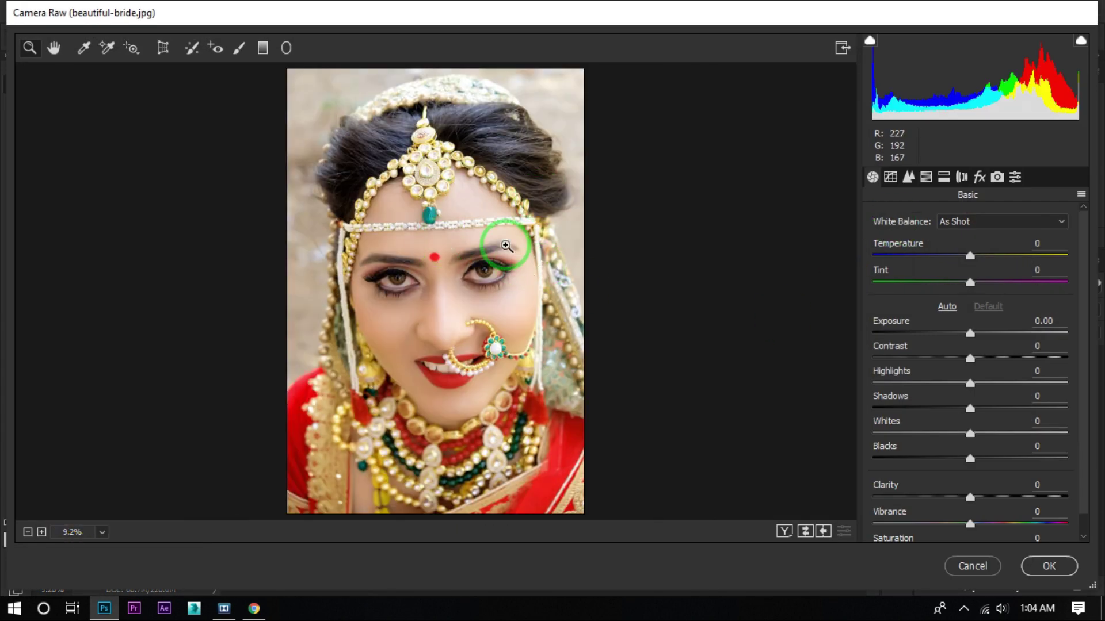
{"action": "left_click", "coordinate": [841, 48]}
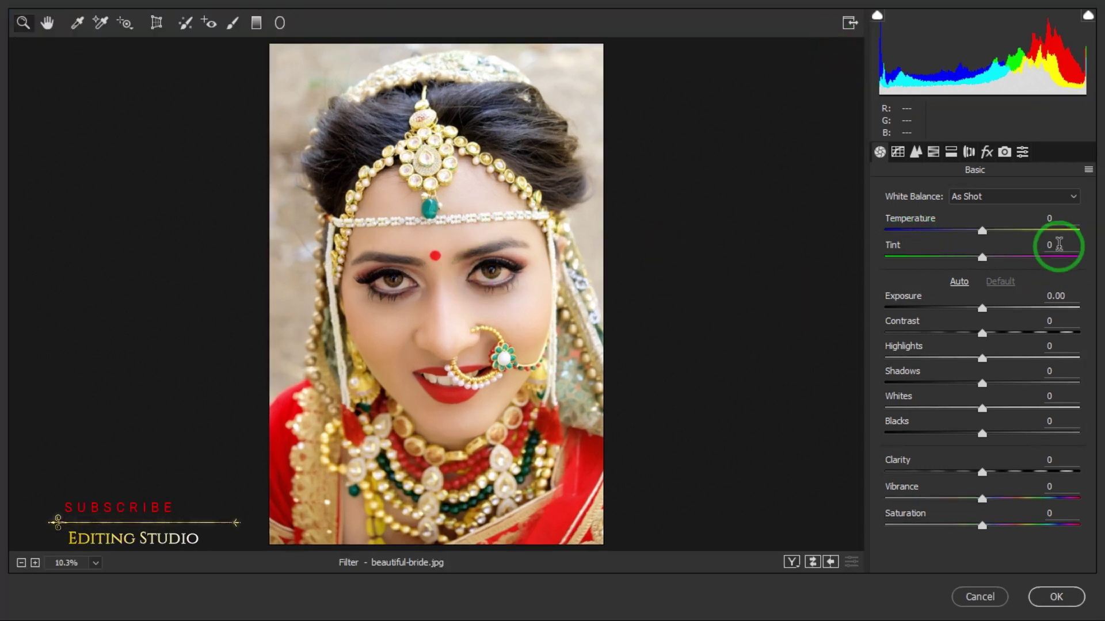
{"action": "left_click_drag", "start_coordinate": [969, 218], "coordinate": [964, 219]}
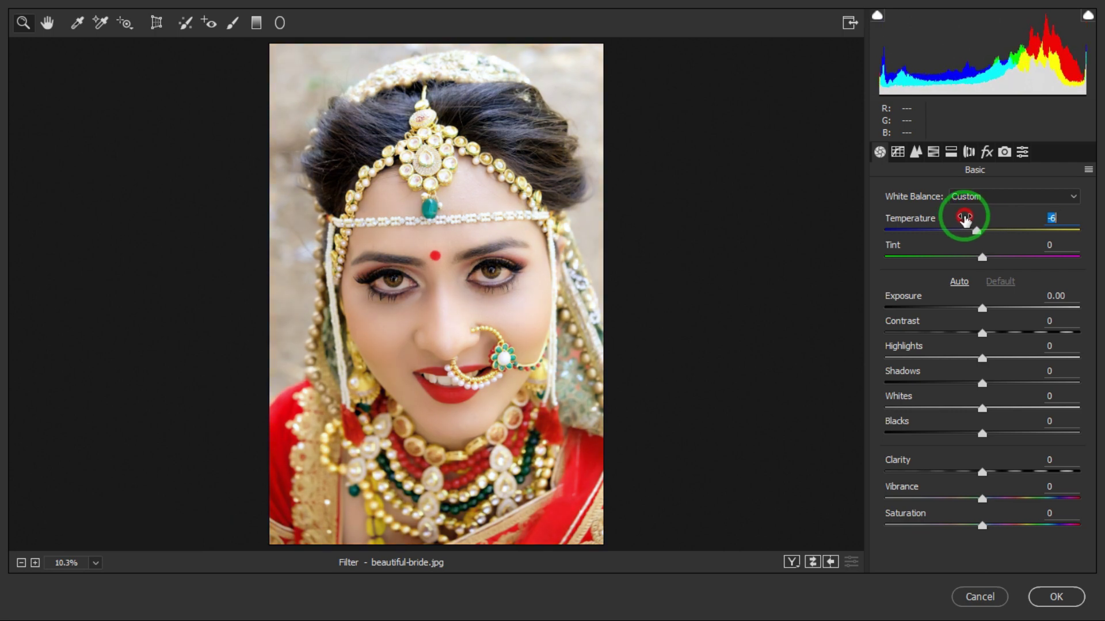
{"action": "left_click_drag", "start_coordinate": [964, 219], "coordinate": [967, 219]}
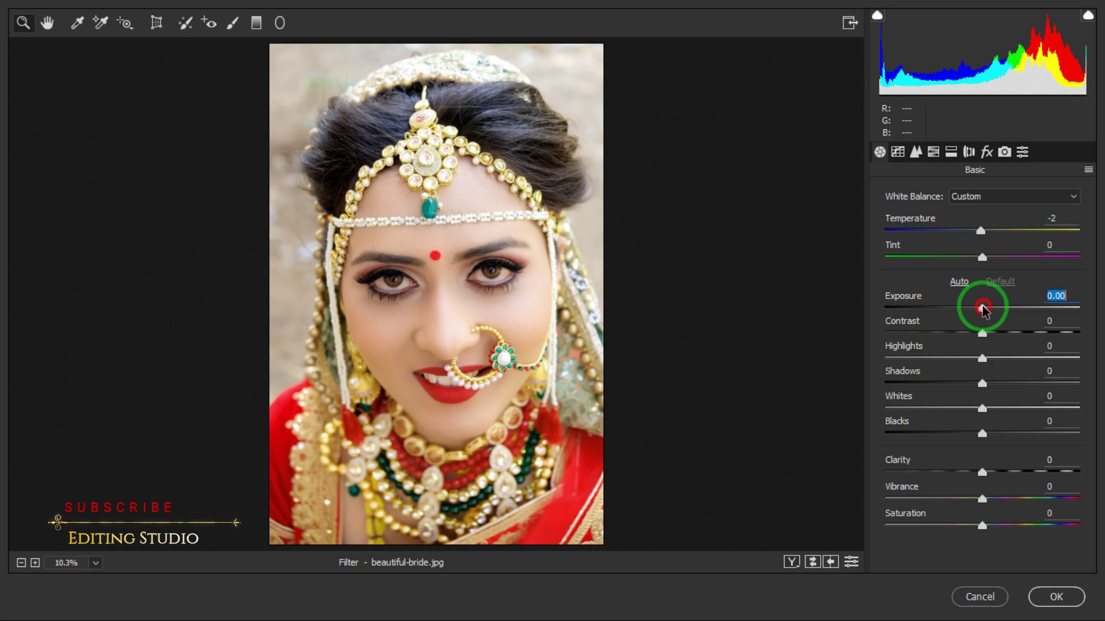
- Set Exposure +0.15, Contrast -7, Highlights +5, Shadows -29, Whites +23, Blacks -23
{"action": "left_click_drag", "start_coordinate": [983, 309], "coordinate": [985, 309]}
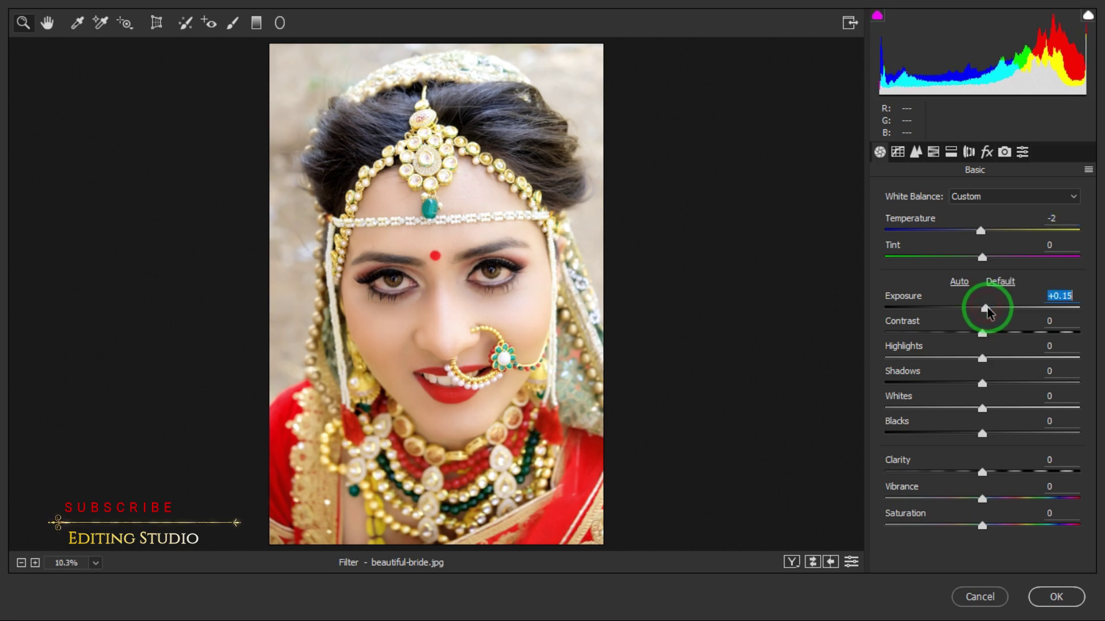
{"action": "mouse_move", "coordinate": [986, 338]}
{"action": "left_mouse_down"}
{"action": "mouse_move", "coordinate": [951, 334]}
{"action": "mouse_move", "coordinate": [1016, 332]}
{"action": "mouse_move", "coordinate": [985, 335]}
{"action": "mouse_move", "coordinate": [982, 348]}
{"action": "mouse_move", "coordinate": [1055, 355]}
{"action": "mouse_move", "coordinate": [933, 358]}
{"action": "mouse_move", "coordinate": [998, 360]}
{"action": "mouse_move", "coordinate": [988, 359]}
{"action": "left_mouse_up"}
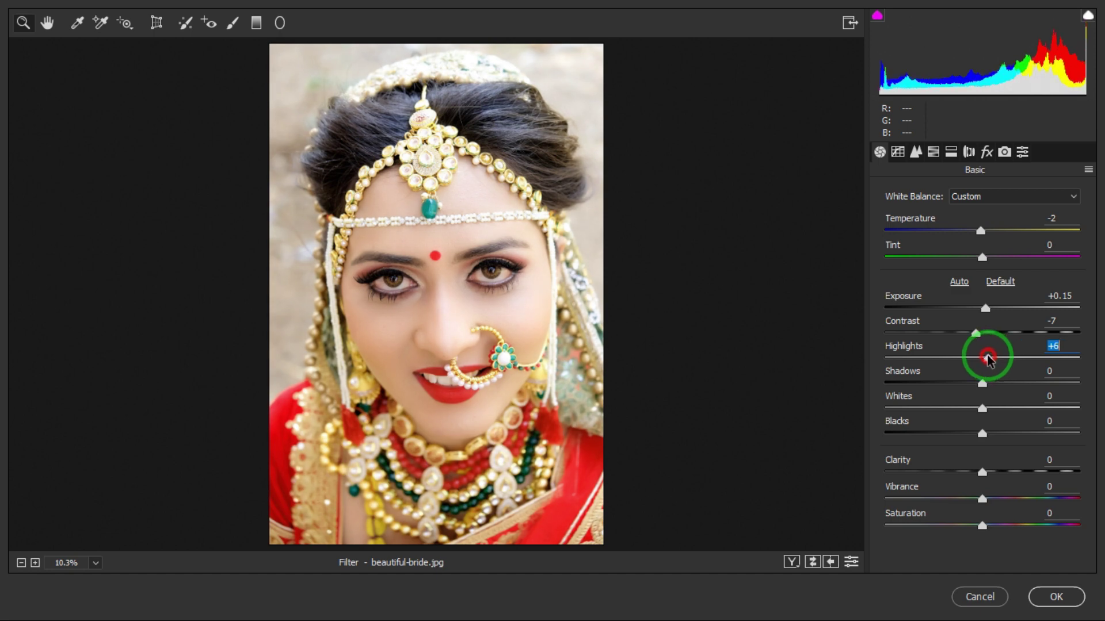
{"action": "mouse_move", "coordinate": [981, 383]}
{"action": "left_mouse_down"}
{"action": "mouse_move", "coordinate": [920, 390]}
{"action": "mouse_move", "coordinate": [1007, 412]}
{"action": "mouse_move", "coordinate": [947, 433]}
{"action": "mouse_move", "coordinate": [994, 434]}
{"action": "mouse_move", "coordinate": [939, 428]}
{"action": "mouse_move", "coordinate": [958, 431]}
{"action": "left_mouse_up"}
{"action": "left_click", "coordinate": [982, 433]}
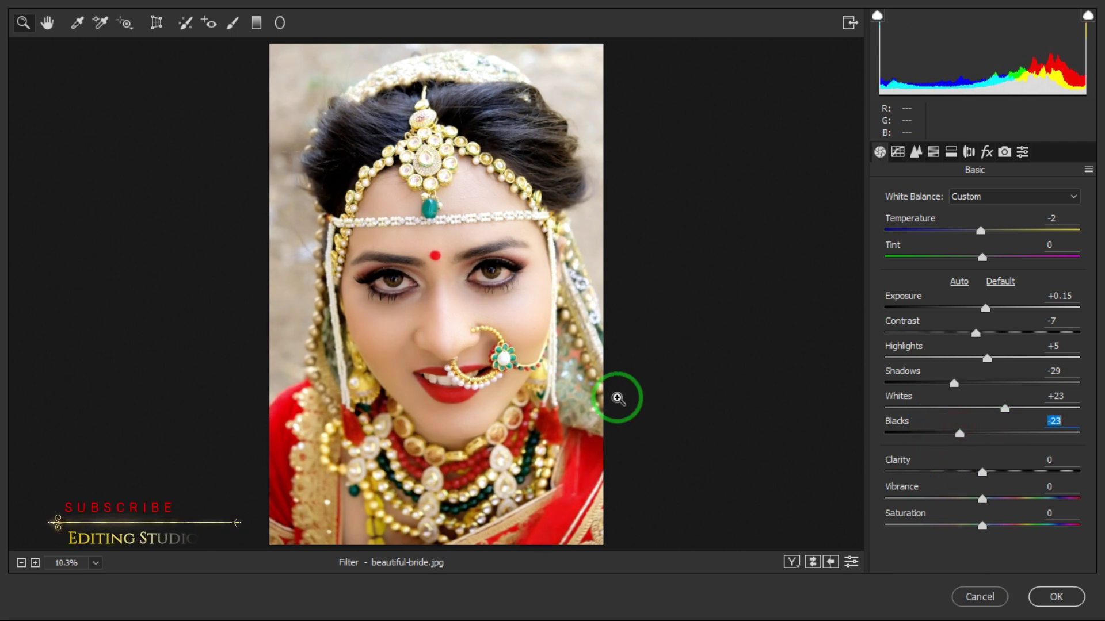
{"action": "left_click", "coordinate": [493, 269]}
{"action": "left_click_drag", "start_coordinate": [493, 269], "coordinate": [501, 265]}
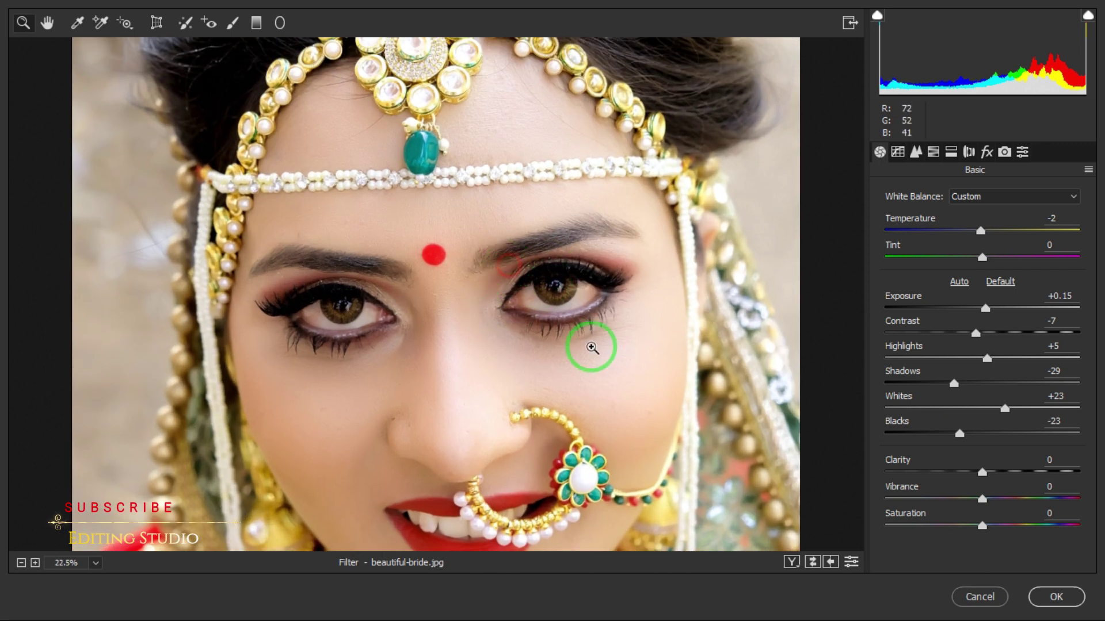
- Raise Clarity to +22, zooming the preview to judge the face
{"action": "left_click_drag", "start_coordinate": [982, 472], "coordinate": [1016, 489]}
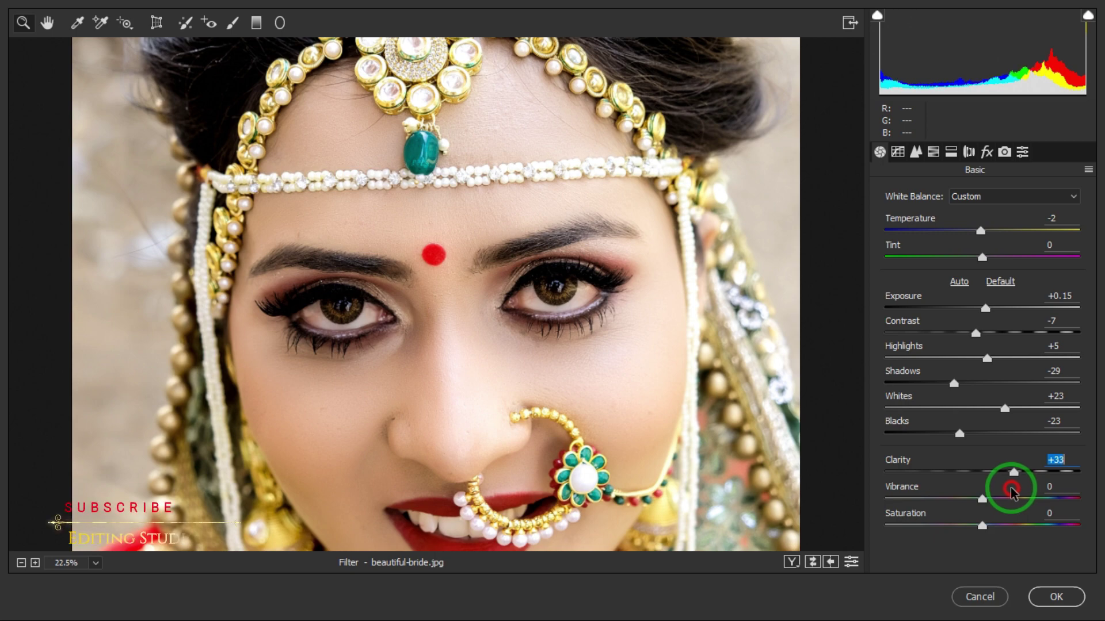
{"action": "key", "text": "ctrl+0"}
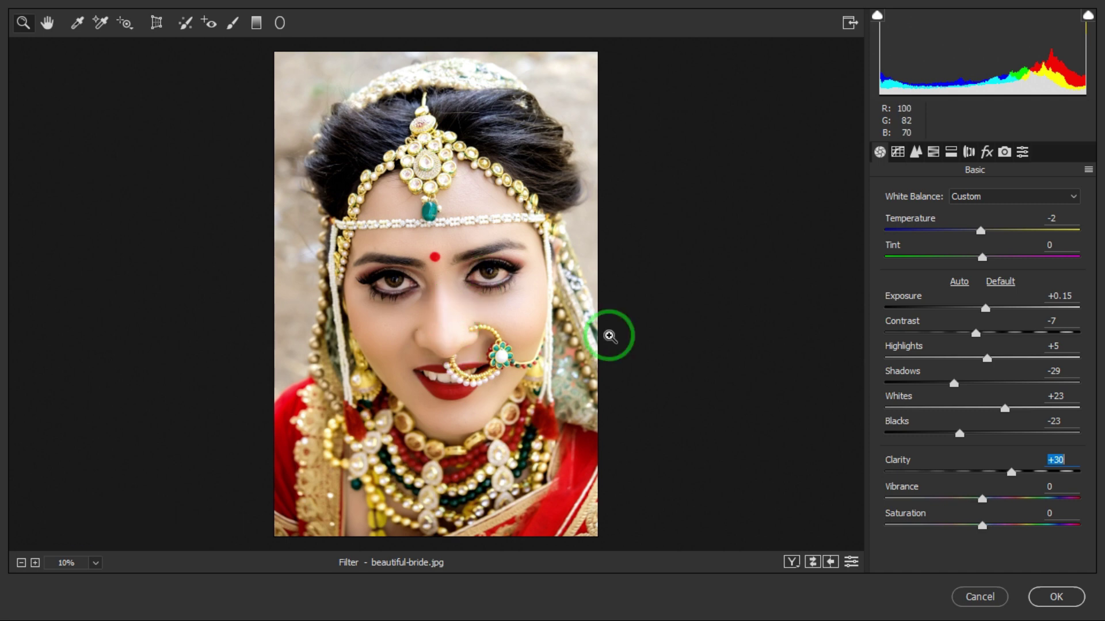
{"action": "left_click", "coordinate": [469, 208]}
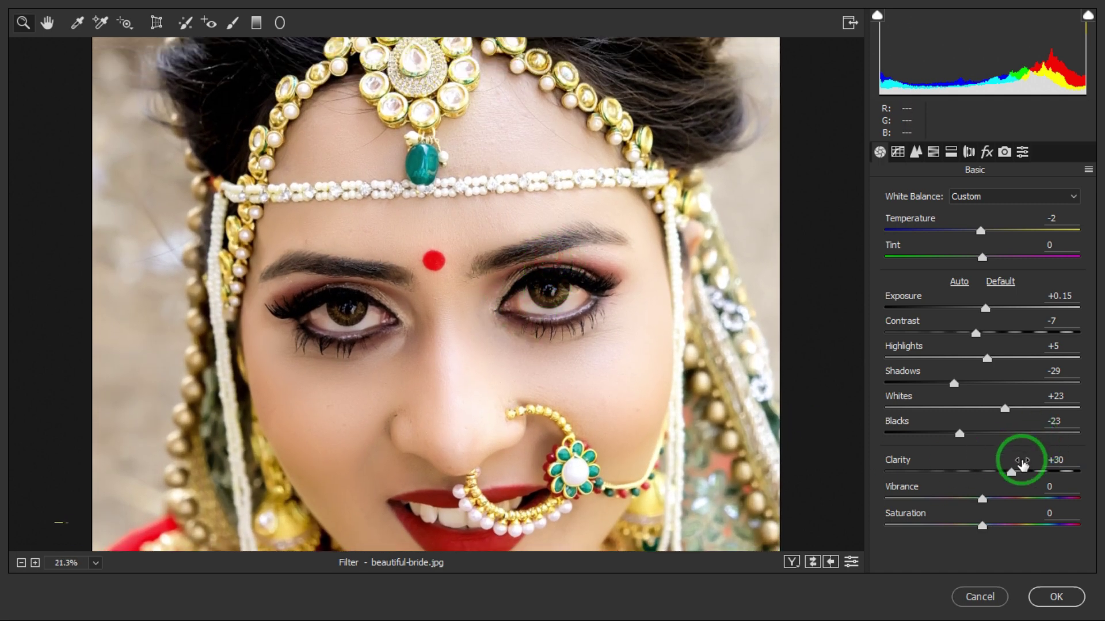
{"action": "left_click_drag", "start_coordinate": [1021, 461], "coordinate": [1017, 460]}
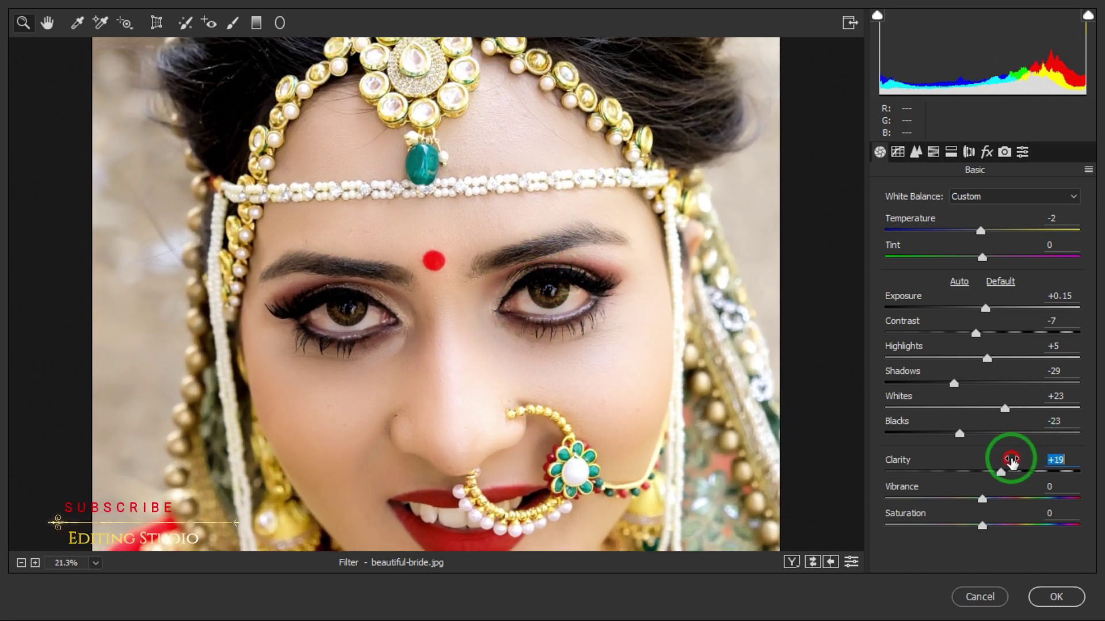
{"action": "left_click", "coordinate": [493, 308], "text": "alt"}
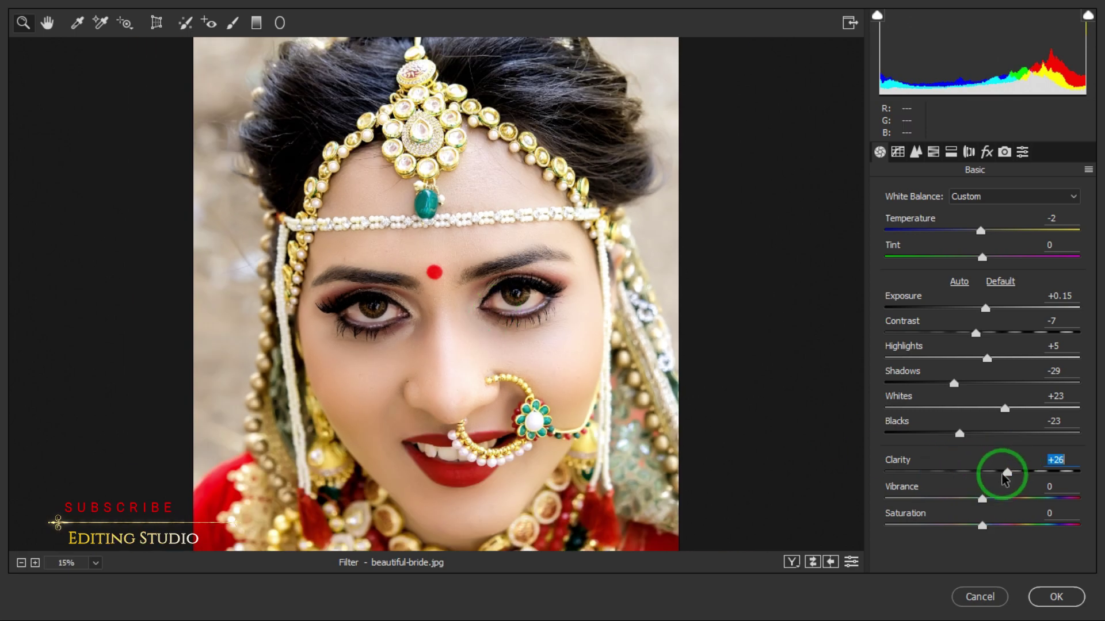
{"action": "left_click_drag", "start_coordinate": [1009, 457], "coordinate": [1006, 458]}
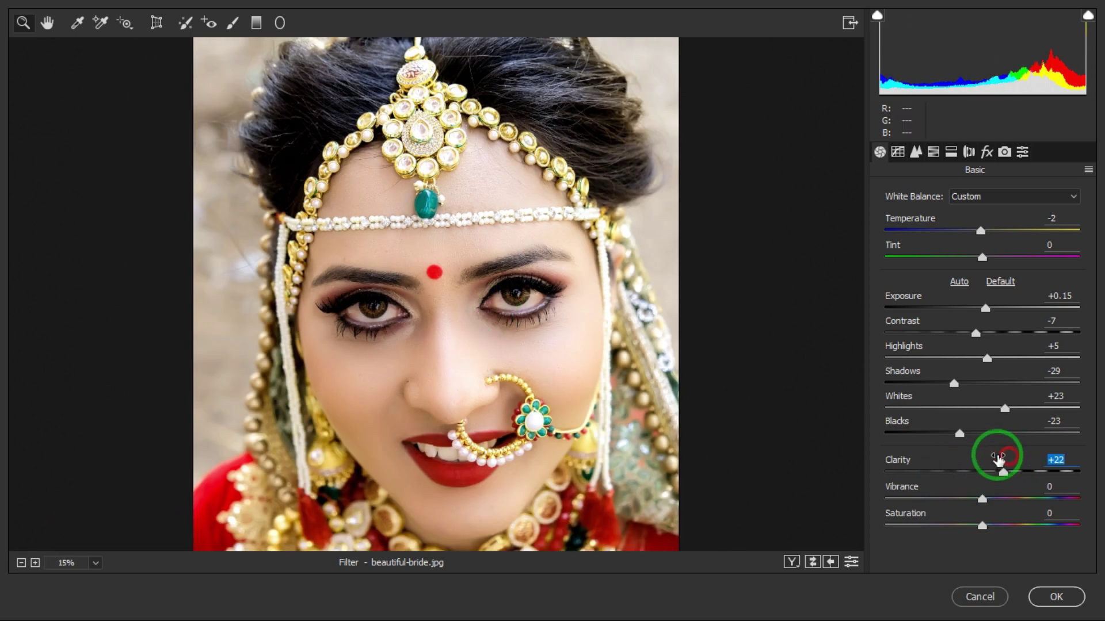
{"action": "left_click", "coordinate": [575, 351], "text": "alt"}
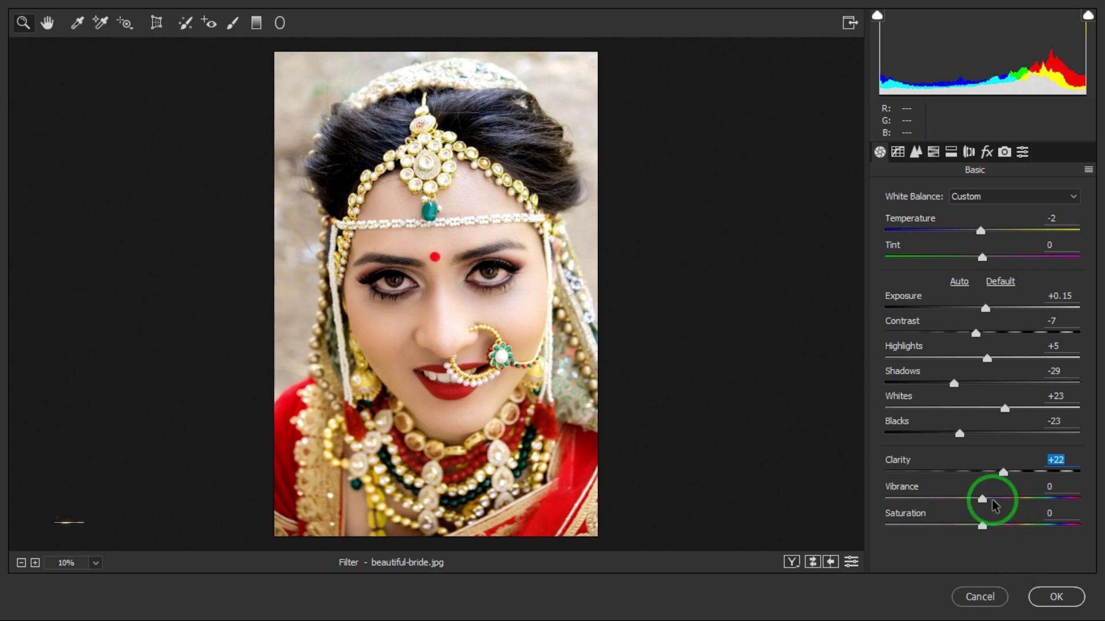
{"action": "left_click", "coordinate": [369, 241]}
- Boost Vibrance to +53 and lower Saturation to -10
{"action": "left_click_drag", "start_coordinate": [938, 494], "coordinate": [980, 499]}
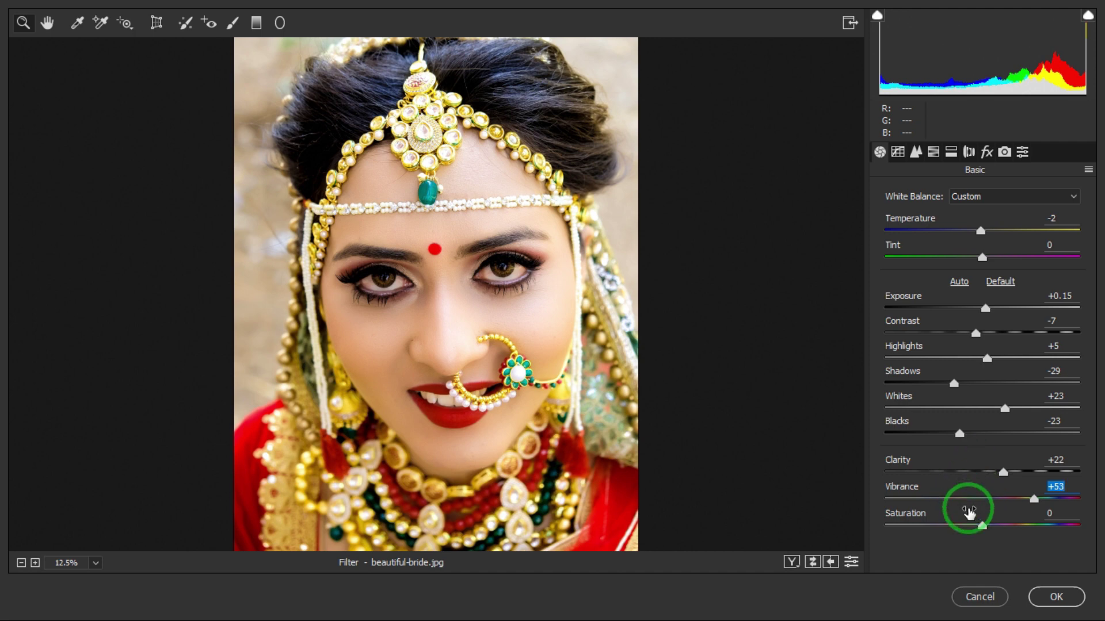
{"action": "key", "text": "ctrl+0"}
{"action": "left_click", "coordinate": [957, 513]}
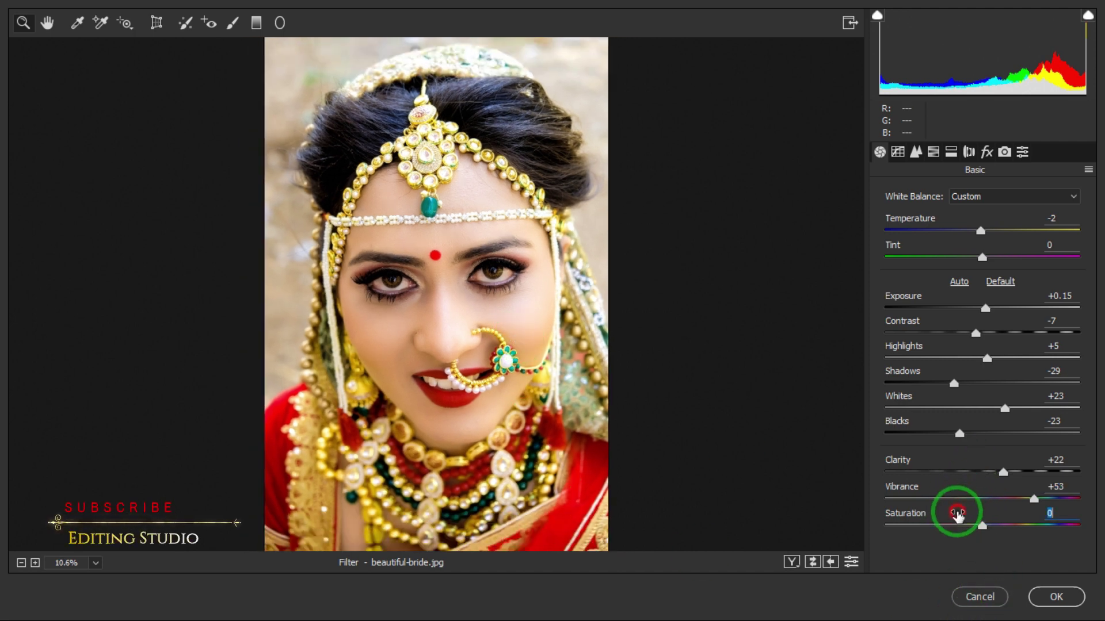
{"action": "left_click_drag", "start_coordinate": [956, 513], "coordinate": [947, 517]}
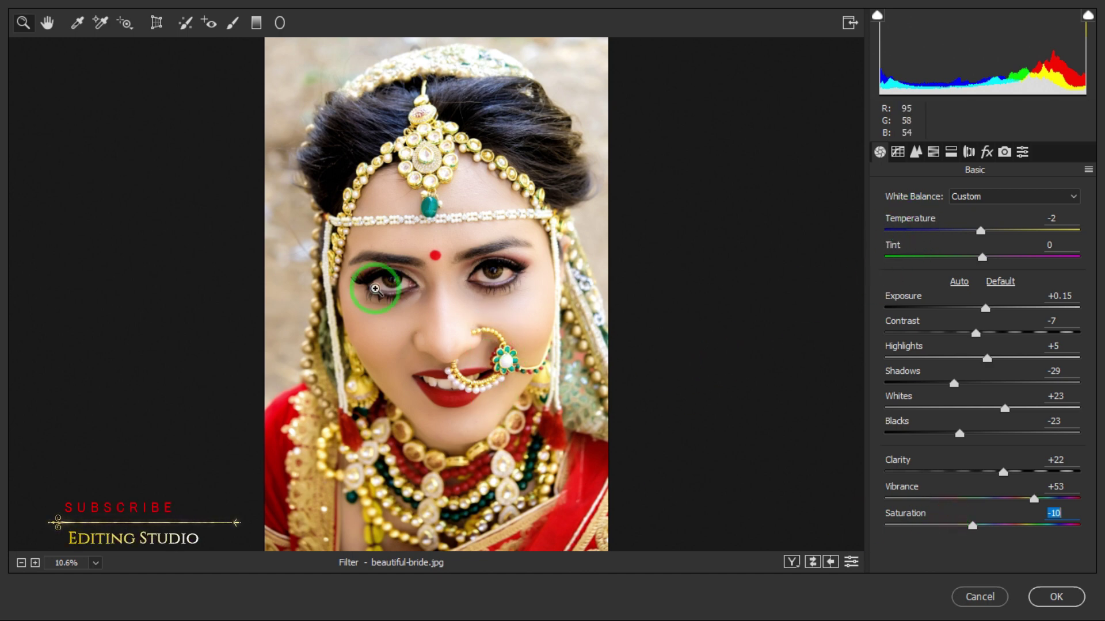
- Apply the Camera Raw grade and zoom in on the bride's face
{"action": "left_click", "coordinate": [1055, 596]}
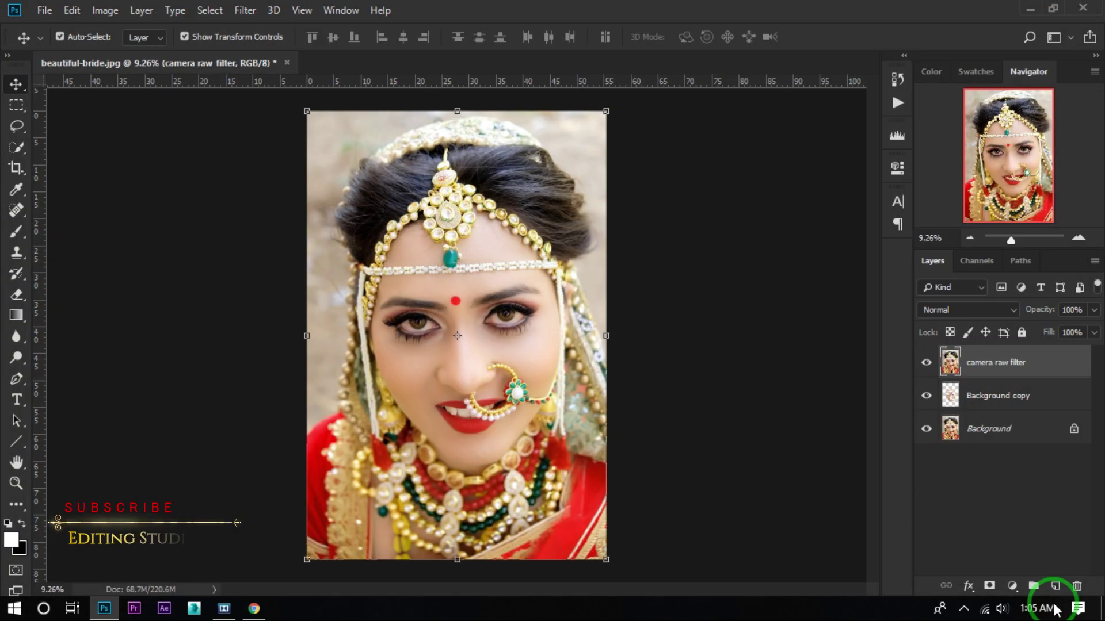
{"action": "scroll", "coordinate": [493, 254], "scroll_direction": "up", "scroll_amount": 2}
{"action": "scroll", "coordinate": [493, 254], "scroll_direction": "up", "scroll_amount": 2}
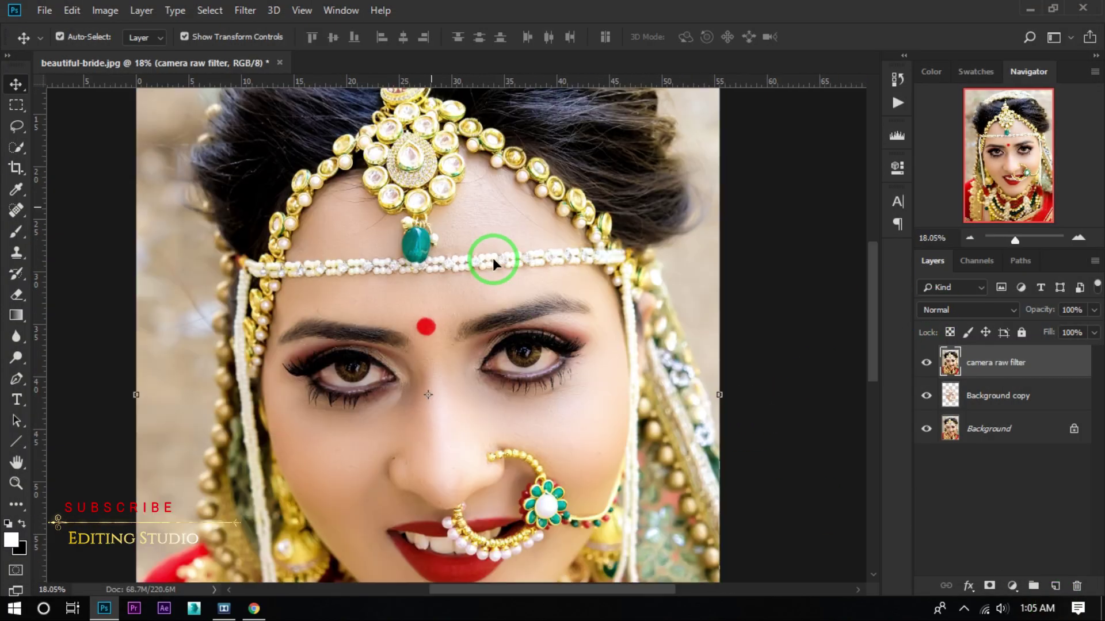
{"action": "mouse_move", "coordinate": [488, 362]}
{"action": "left_mouse_down"}
{"action": "mouse_move", "coordinate": [503, 264]}
{"action": "mouse_move", "coordinate": [491, 276]}
{"action": "left_mouse_up"}
{"action": "scroll", "coordinate": [504, 264], "scroll_direction": "up", "scroll_amount": 2}
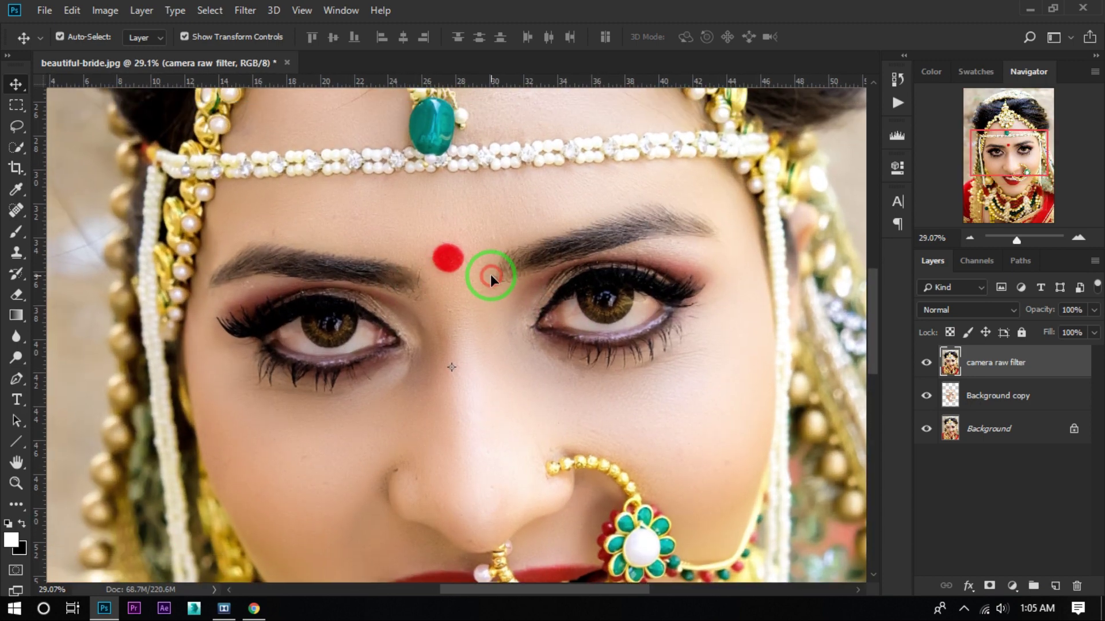
{"action": "scroll", "coordinate": [491, 276], "scroll_direction": "down", "scroll_amount": 2}
{"action": "scroll", "coordinate": [456, 295], "scroll_direction": "up", "scroll_amount": 1}
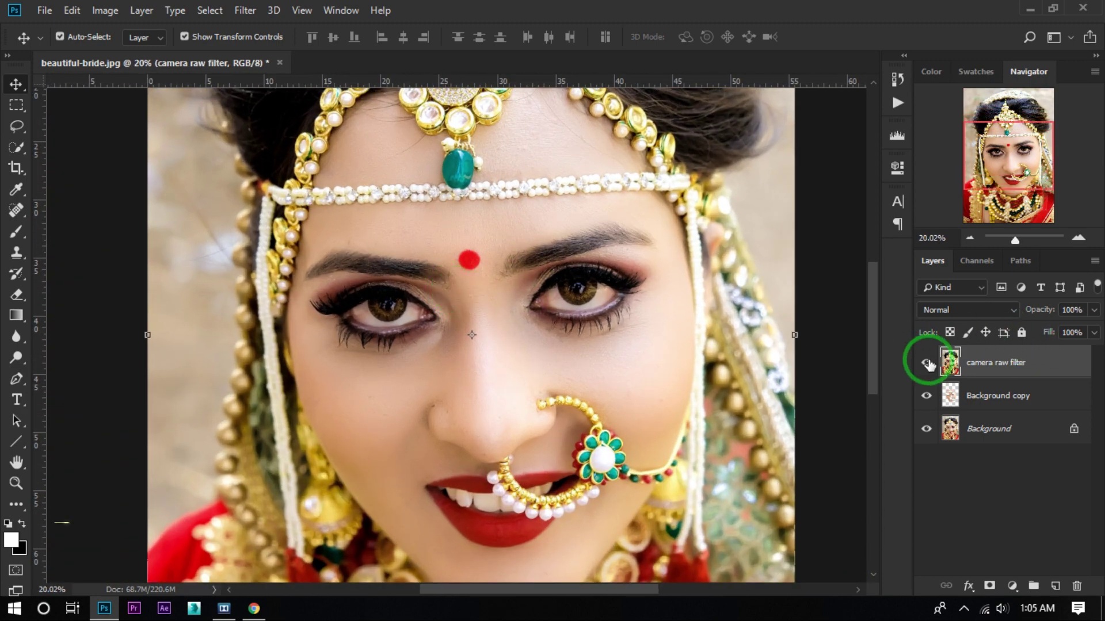
- Toggle the camera raw filter layer off and on twice to compare before and after
{"action": "left_click", "coordinate": [927, 362]}
{"action": "left_click", "coordinate": [926, 362]}
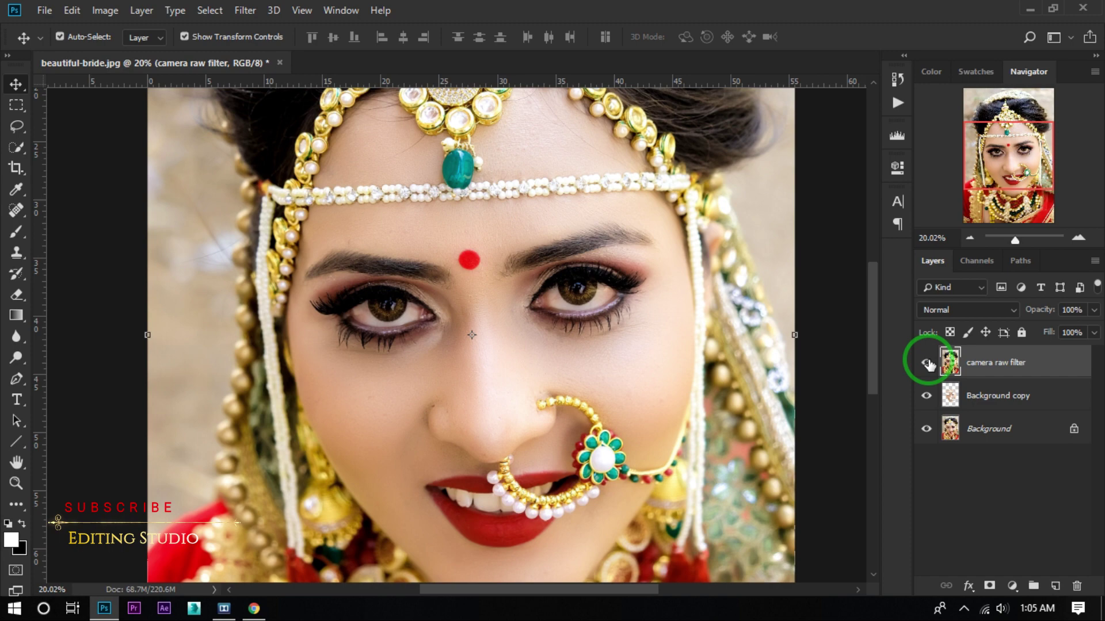
{"action": "left_click", "coordinate": [926, 362]}
{"action": "left_click", "coordinate": [926, 362]}
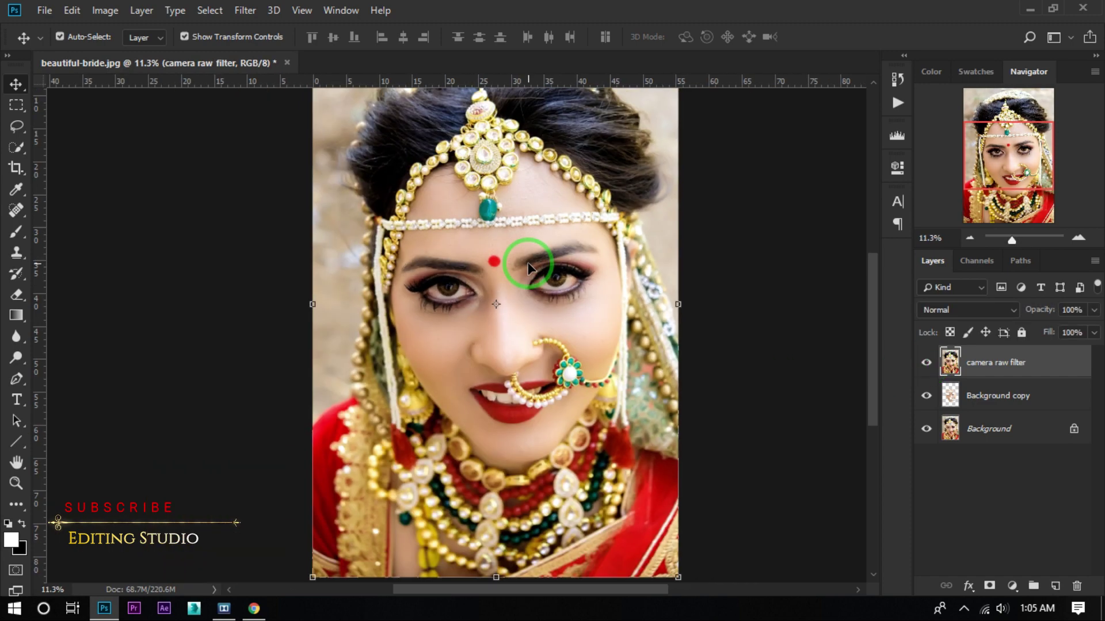
{"action": "left_click", "coordinate": [16, 84]}
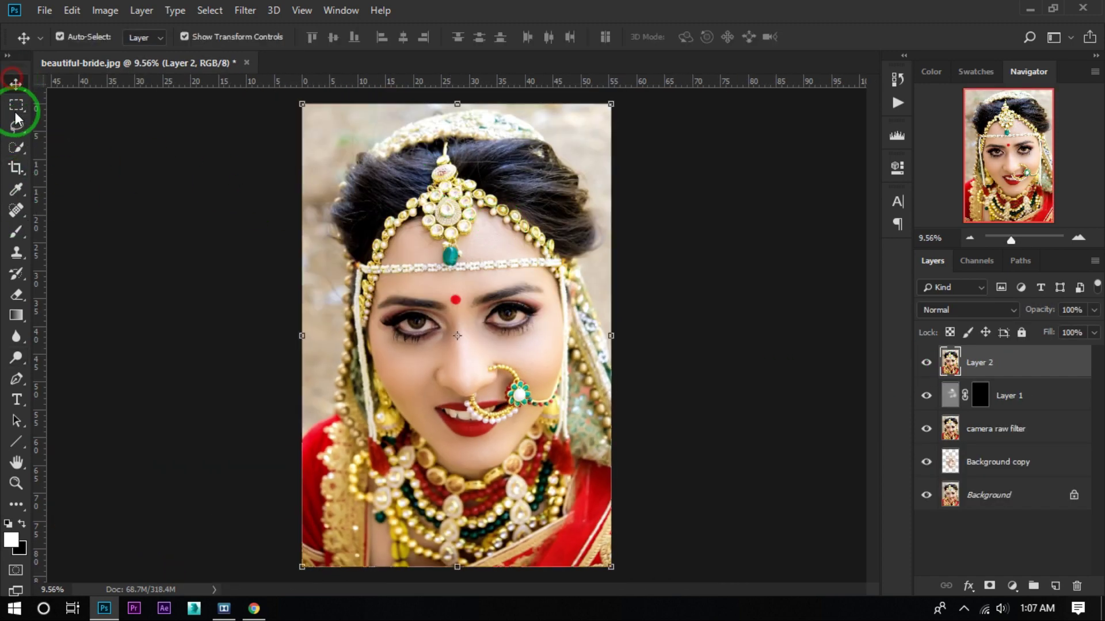
- Open the Camera Raw Filter on Layer 2 and show its Effects panel
{"action": "left_click", "coordinate": [246, 12]}
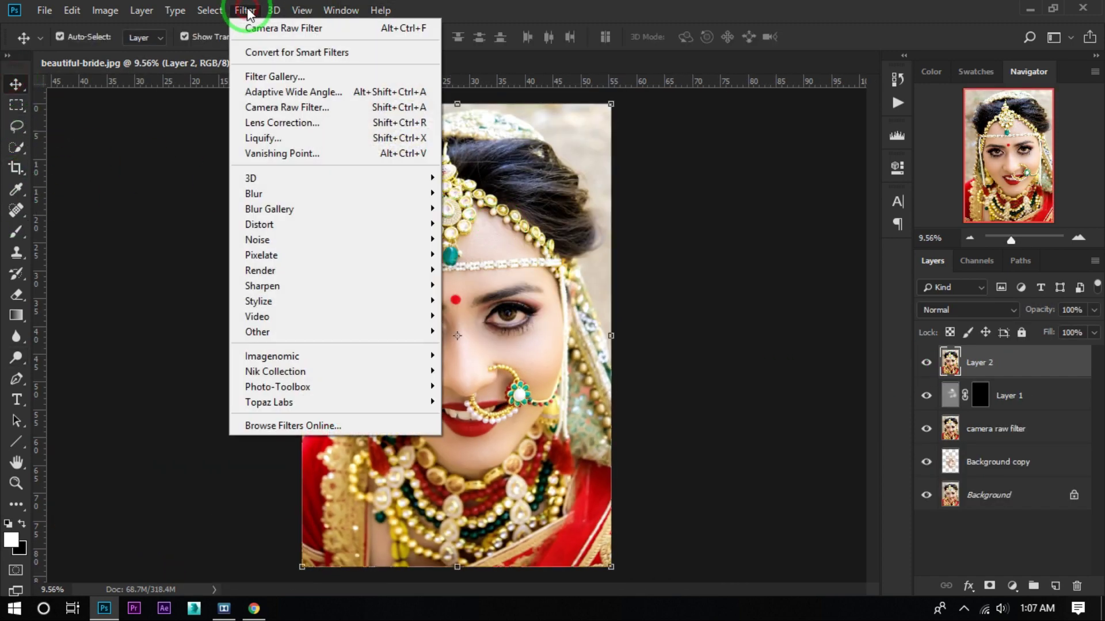
{"action": "left_click", "coordinate": [304, 107]}
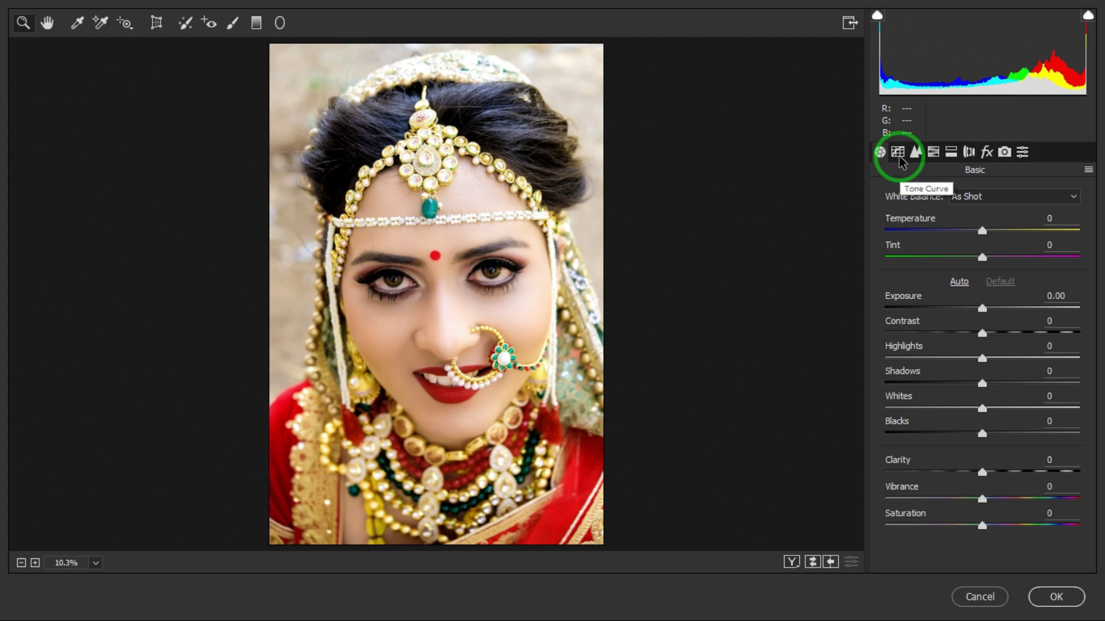
{"action": "left_click", "coordinate": [987, 152]}
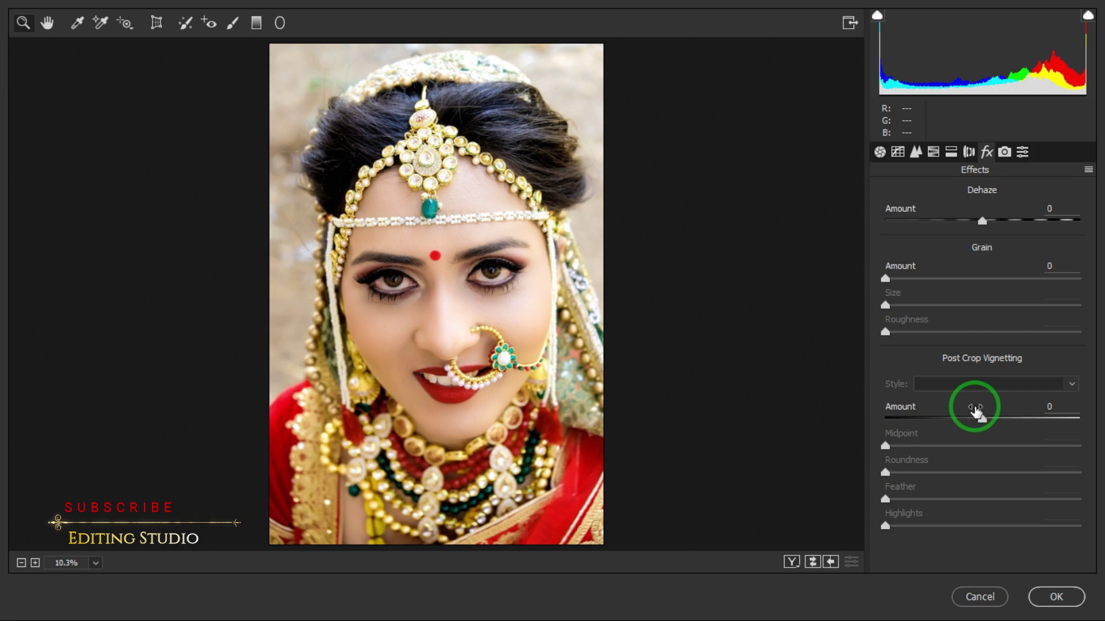
- Add a Highlight Priority post-crop vignette with Amount -30, Midpoint 11, Feather 48
{"action": "mouse_move", "coordinate": [974, 408]}
{"action": "left_mouse_down"}
{"action": "mouse_move", "coordinate": [908, 407]}
{"action": "mouse_move", "coordinate": [880, 436]}
{"action": "left_mouse_up"}
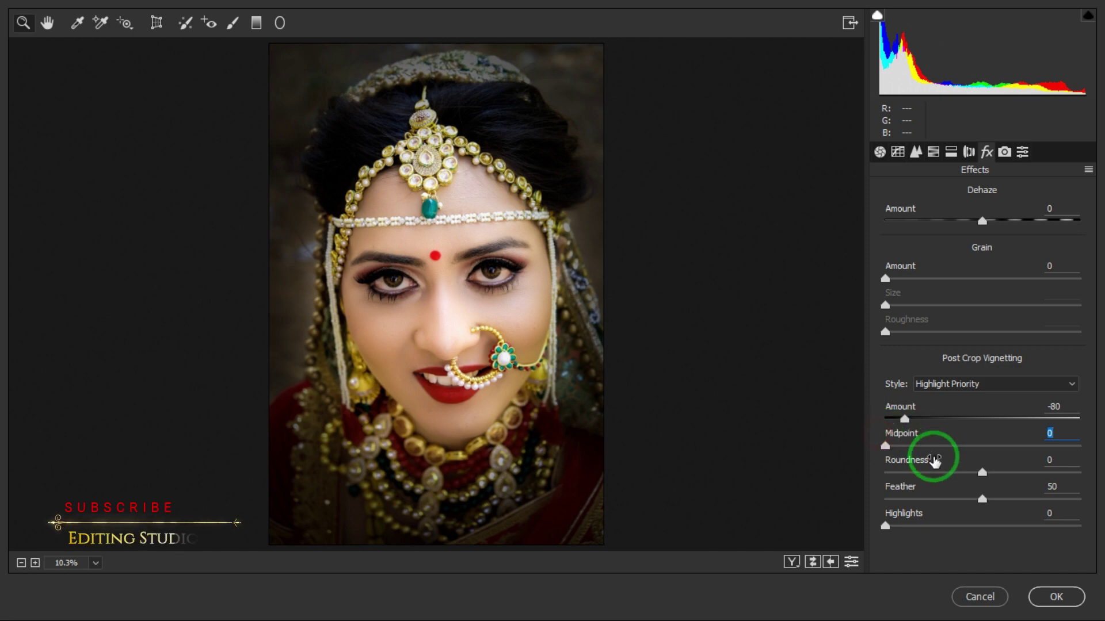
{"action": "mouse_move", "coordinate": [937, 487]}
{"action": "left_mouse_down"}
{"action": "mouse_move", "coordinate": [889, 490]}
{"action": "mouse_move", "coordinate": [916, 499]}
{"action": "left_mouse_up"}
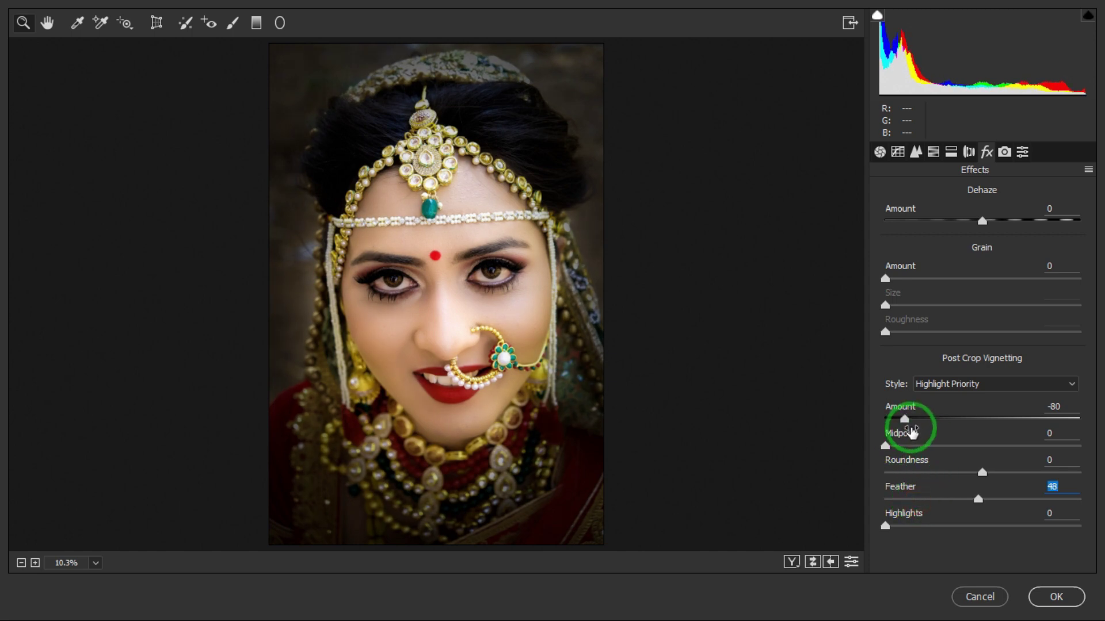
{"action": "left_click_drag", "start_coordinate": [904, 412], "coordinate": [950, 431]}
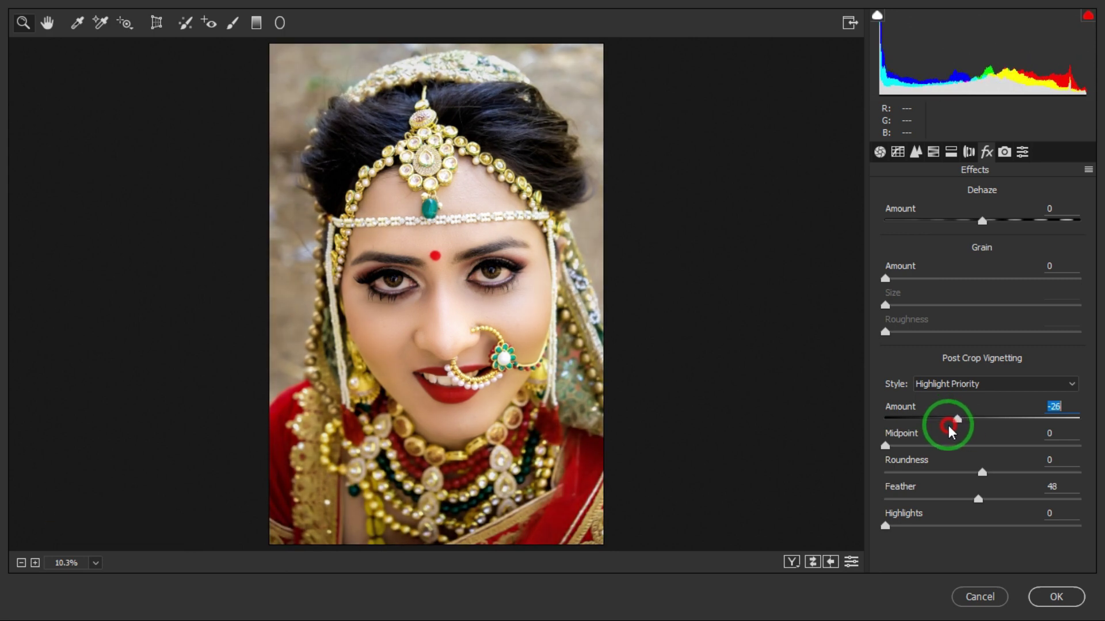
{"action": "mouse_move", "coordinate": [886, 446]}
{"action": "left_mouse_down"}
{"action": "mouse_move", "coordinate": [932, 450]}
{"action": "mouse_move", "coordinate": [893, 448]}
{"action": "mouse_move", "coordinate": [905, 454]}
{"action": "left_mouse_up"}
{"action": "mouse_move", "coordinate": [956, 419]}
{"action": "left_mouse_down"}
{"action": "mouse_move", "coordinate": [948, 424]}
{"action": "mouse_move", "coordinate": [958, 435]}
{"action": "left_mouse_up"}
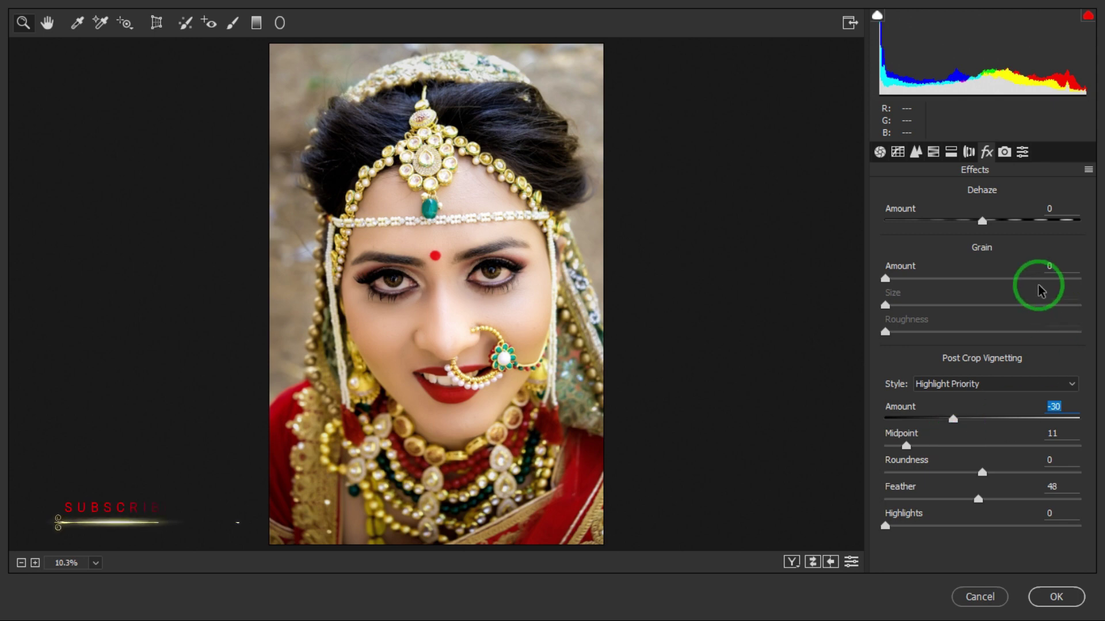
- Add a light Dehaze of +5 to the photo
{"action": "mouse_move", "coordinate": [982, 206]}
{"action": "left_mouse_down"}
{"action": "mouse_move", "coordinate": [1011, 203]}
{"action": "mouse_move", "coordinate": [978, 205]}
{"action": "left_mouse_up"}
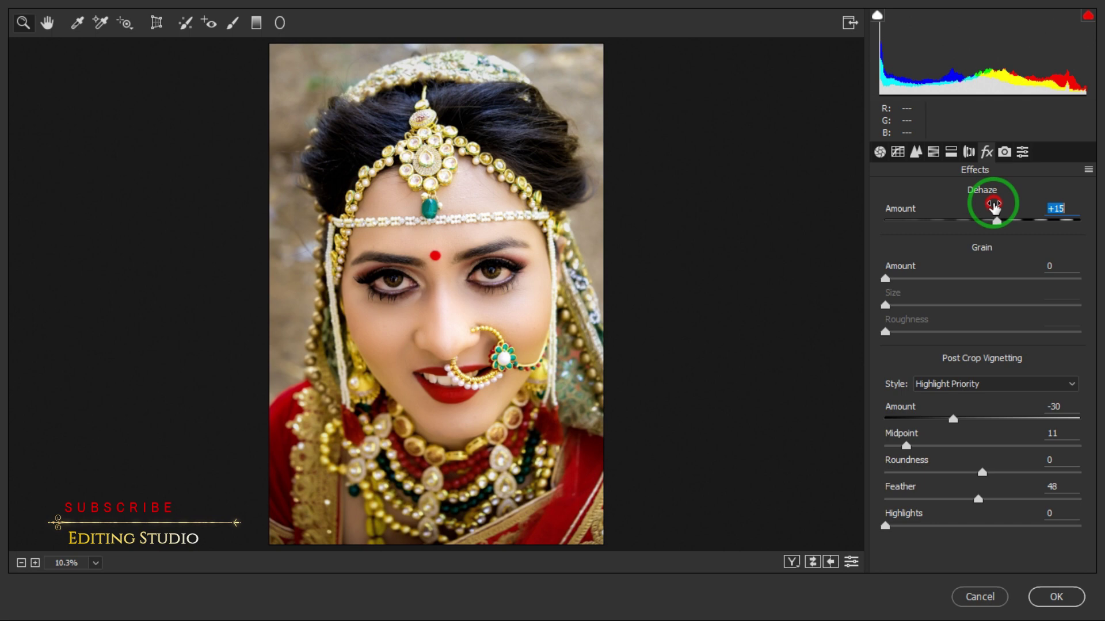
{"action": "left_click_drag", "start_coordinate": [994, 207], "coordinate": [992, 208]}
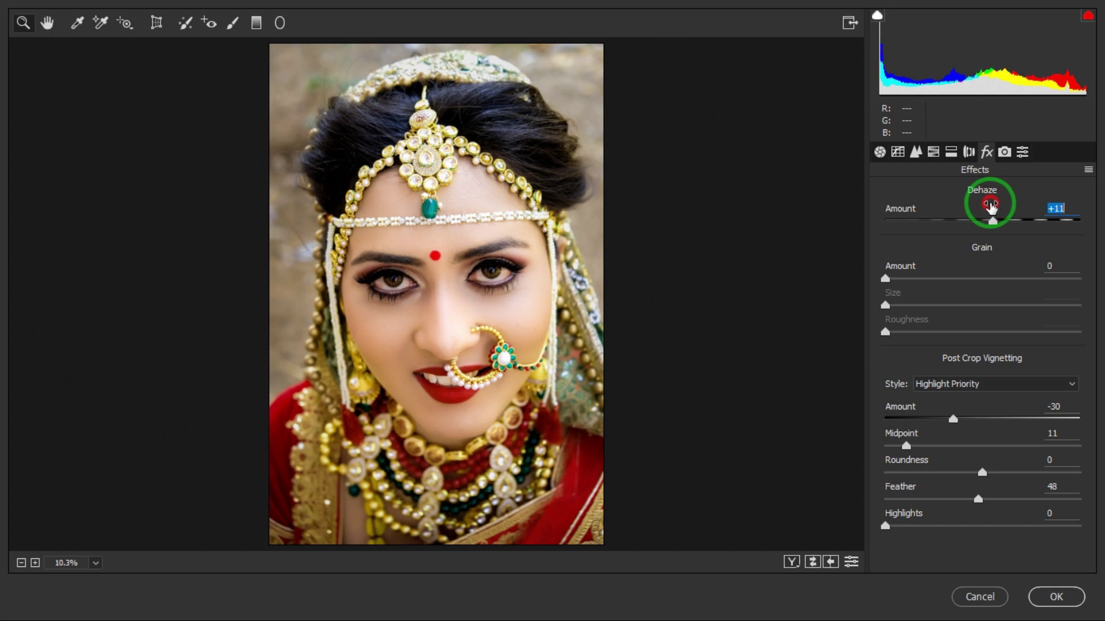
{"action": "left_click_drag", "start_coordinate": [991, 206], "coordinate": [986, 204]}
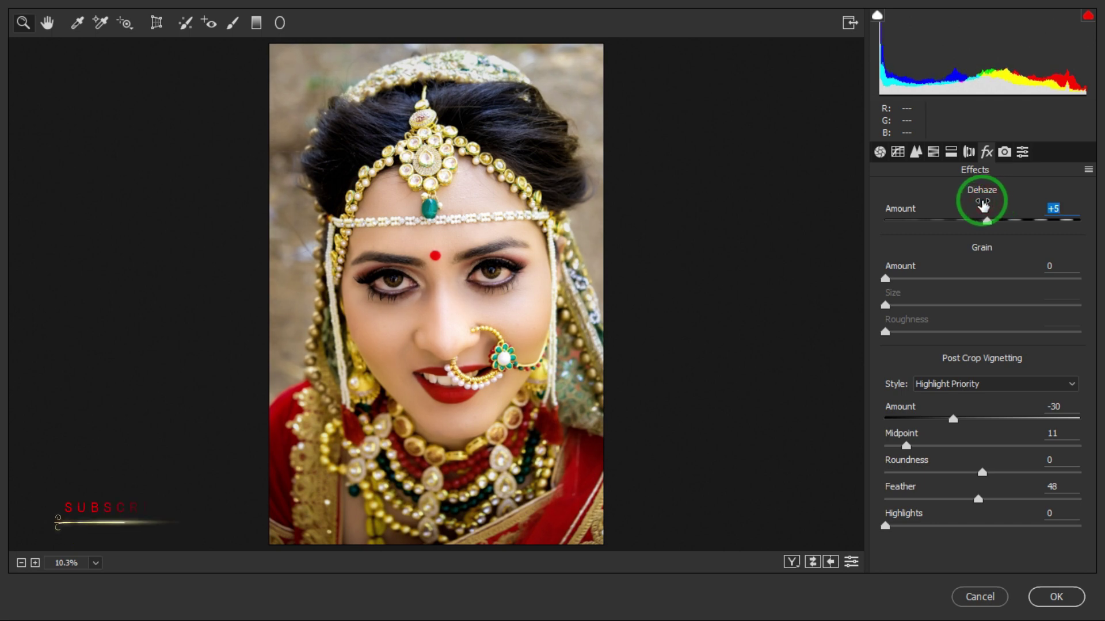
- In the Detail panel, set Sharpening Amount 14 and Luminance noise reduction 14
{"action": "left_click", "coordinate": [921, 156]}
{"action": "left_click_drag", "start_coordinate": [886, 218], "coordinate": [904, 218]}
{"action": "left_click_drag", "start_coordinate": [885, 352], "coordinate": [912, 354]}
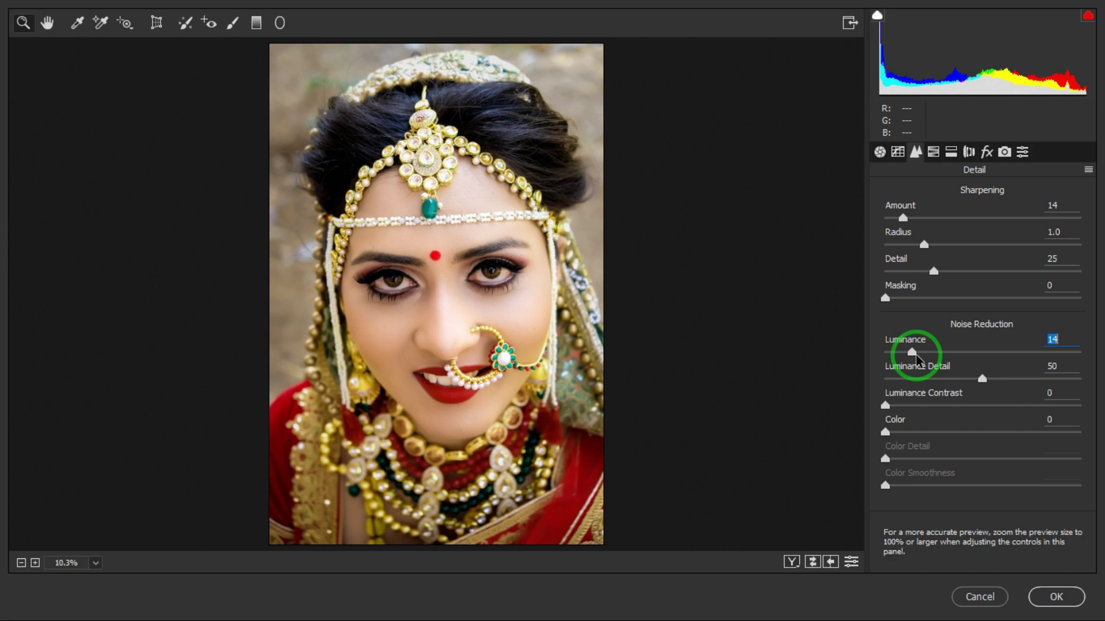
- In the HSL Hue tab, experiment with the red hue shift and reset Oranges to 0
{"action": "left_click", "coordinate": [933, 152]}
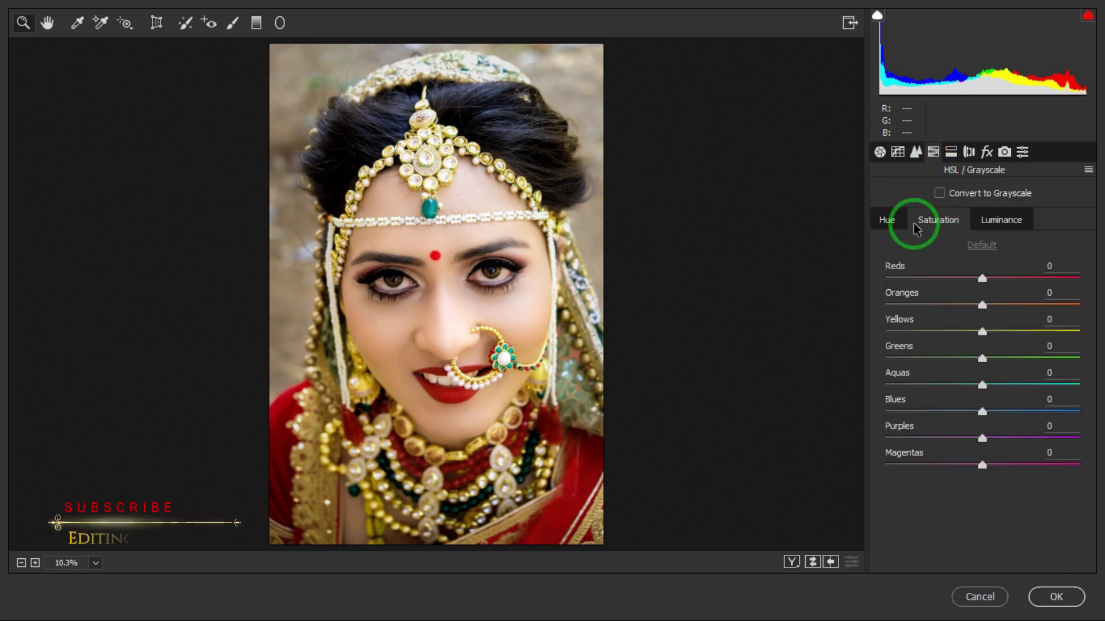
{"action": "left_click", "coordinate": [883, 220]}
{"action": "left_click_drag", "start_coordinate": [981, 279], "coordinate": [889, 297]}
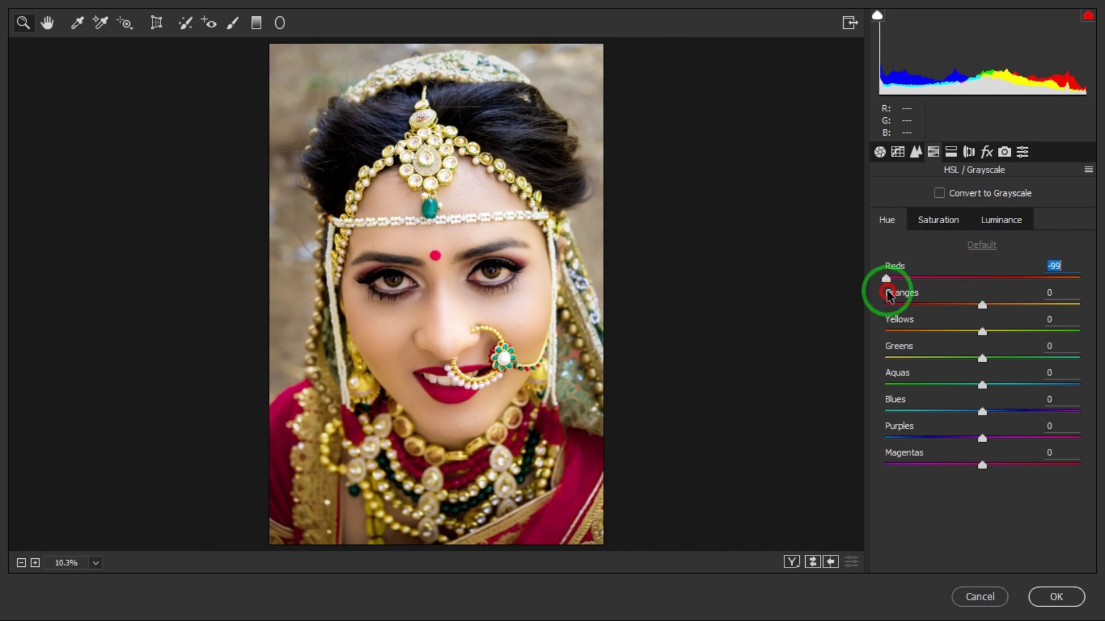
{"action": "left_click_drag", "start_coordinate": [886, 296], "coordinate": [827, 311]}
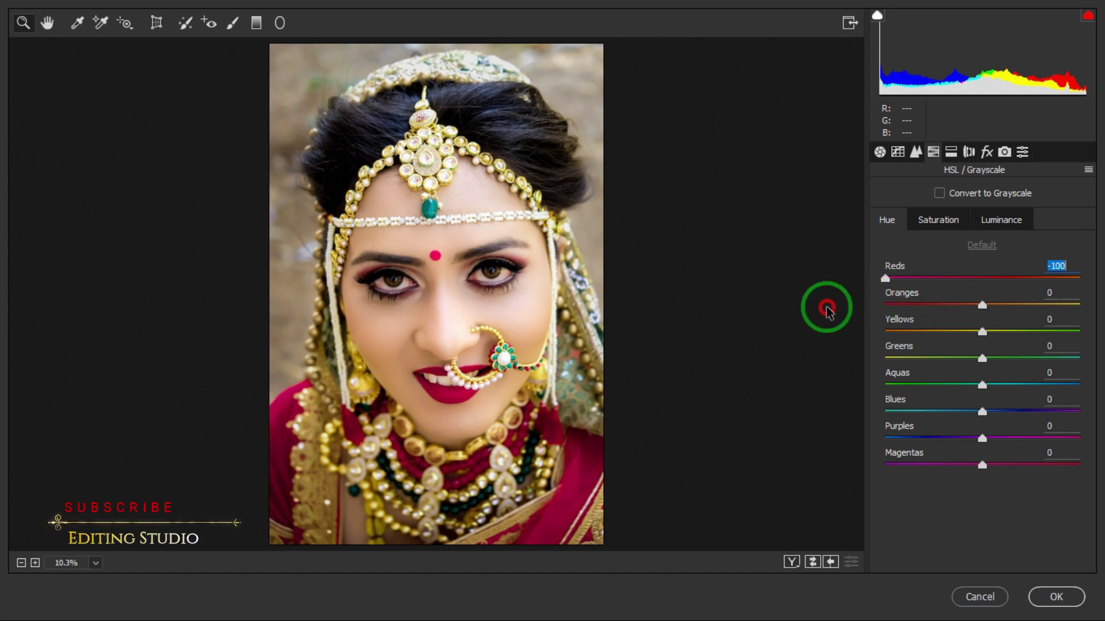
{"action": "left_click_drag", "start_coordinate": [828, 311], "coordinate": [1007, 334]}
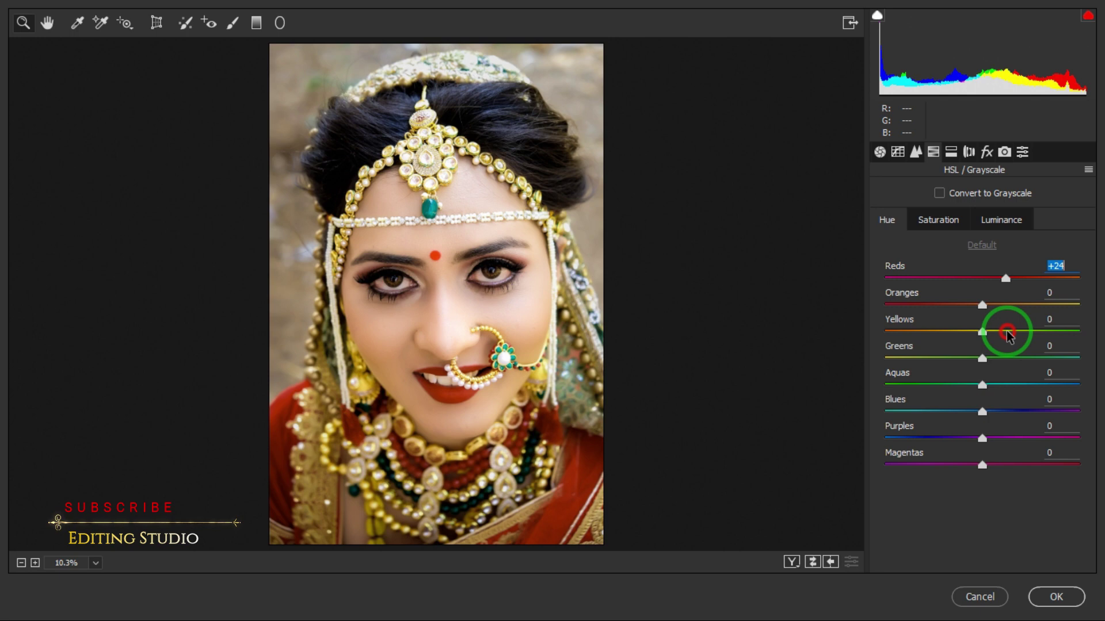
{"action": "mouse_move", "coordinate": [1005, 335]}
{"action": "left_mouse_down"}
{"action": "mouse_move", "coordinate": [1011, 324]}
{"action": "mouse_move", "coordinate": [933, 319]}
{"action": "mouse_move", "coordinate": [1011, 314]}
{"action": "mouse_move", "coordinate": [956, 315]}
{"action": "mouse_move", "coordinate": [978, 320]}
{"action": "left_mouse_up"}
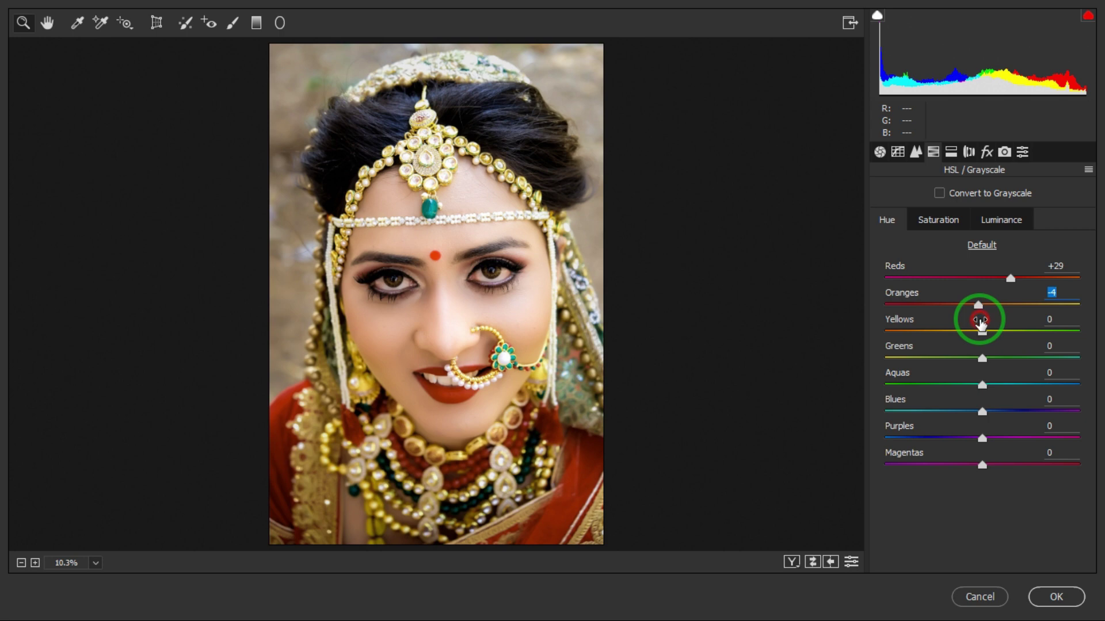
{"action": "double_click", "coordinate": [977, 304]}
- Settle Reds at +23, Yellows -22, Blues -34, keeping Greens and Purples at 0
{"action": "left_click_drag", "start_coordinate": [1010, 279], "coordinate": [1004, 278]}
{"action": "mouse_move", "coordinate": [982, 332]}
{"action": "left_mouse_down"}
{"action": "mouse_move", "coordinate": [947, 333]}
{"action": "mouse_move", "coordinate": [994, 339]}
{"action": "mouse_move", "coordinate": [940, 357]}
{"action": "mouse_move", "coordinate": [992, 357]}
{"action": "mouse_move", "coordinate": [982, 358]}
{"action": "left_mouse_up"}
{"action": "left_click", "coordinate": [978, 413]}
{"action": "mouse_move", "coordinate": [978, 413]}
{"action": "left_mouse_down"}
{"action": "mouse_move", "coordinate": [890, 424]}
{"action": "mouse_move", "coordinate": [999, 420]}
{"action": "mouse_move", "coordinate": [933, 430]}
{"action": "mouse_move", "coordinate": [950, 431]}
{"action": "left_mouse_up"}
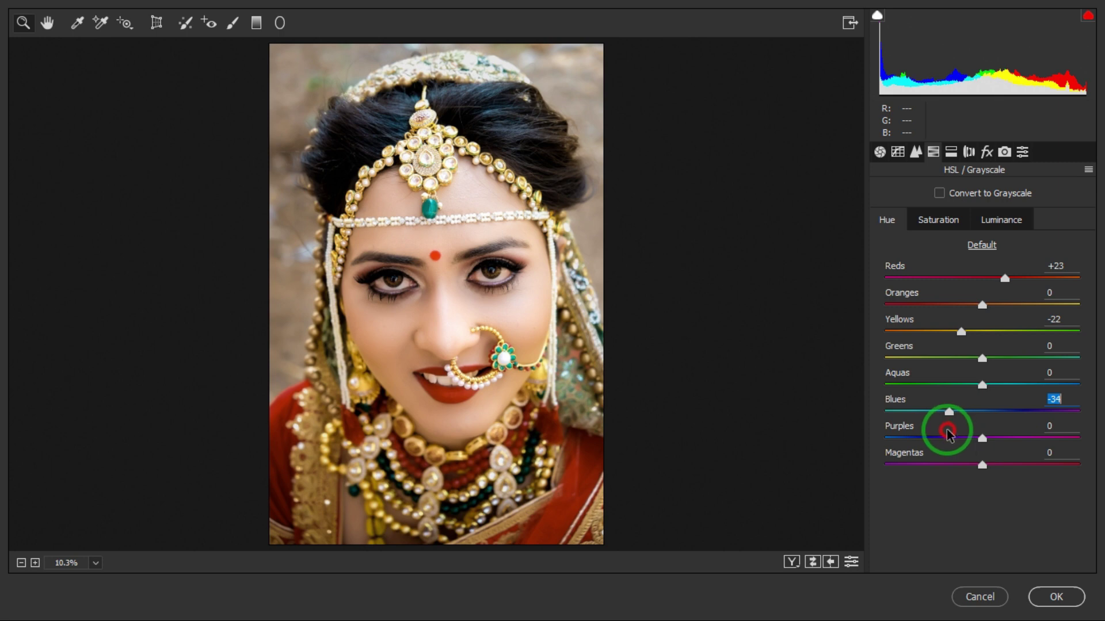
{"action": "mouse_move", "coordinate": [982, 438]}
{"action": "left_mouse_down"}
{"action": "mouse_move", "coordinate": [890, 443]}
{"action": "mouse_move", "coordinate": [1026, 451]}
{"action": "mouse_move", "coordinate": [920, 458]}
{"action": "mouse_move", "coordinate": [1100, 454]}
{"action": "mouse_move", "coordinate": [983, 462]}
{"action": "mouse_move", "coordinate": [989, 440]}
{"action": "left_mouse_up"}
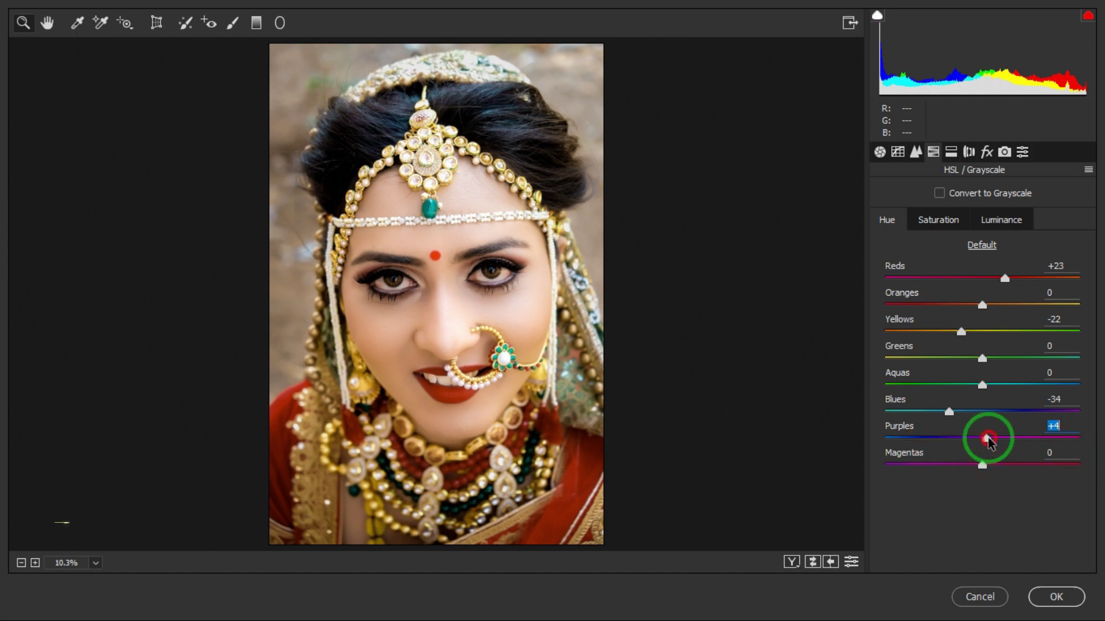
{"action": "left_click_drag", "start_coordinate": [988, 440], "coordinate": [982, 439]}
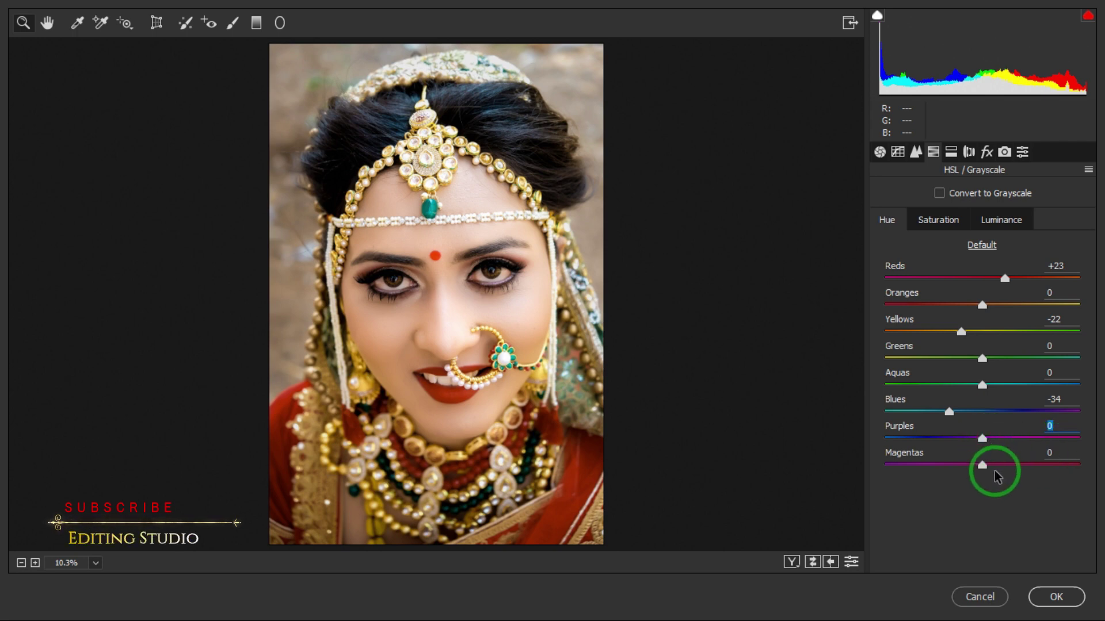
{"action": "mouse_move", "coordinate": [982, 466]}
{"action": "left_mouse_down"}
{"action": "mouse_move", "coordinate": [916, 477]}
{"action": "mouse_move", "coordinate": [1077, 474]}
{"action": "mouse_move", "coordinate": [925, 478]}
{"action": "mouse_move", "coordinate": [988, 480]}
{"action": "mouse_move", "coordinate": [990, 469]}
{"action": "left_mouse_up"}
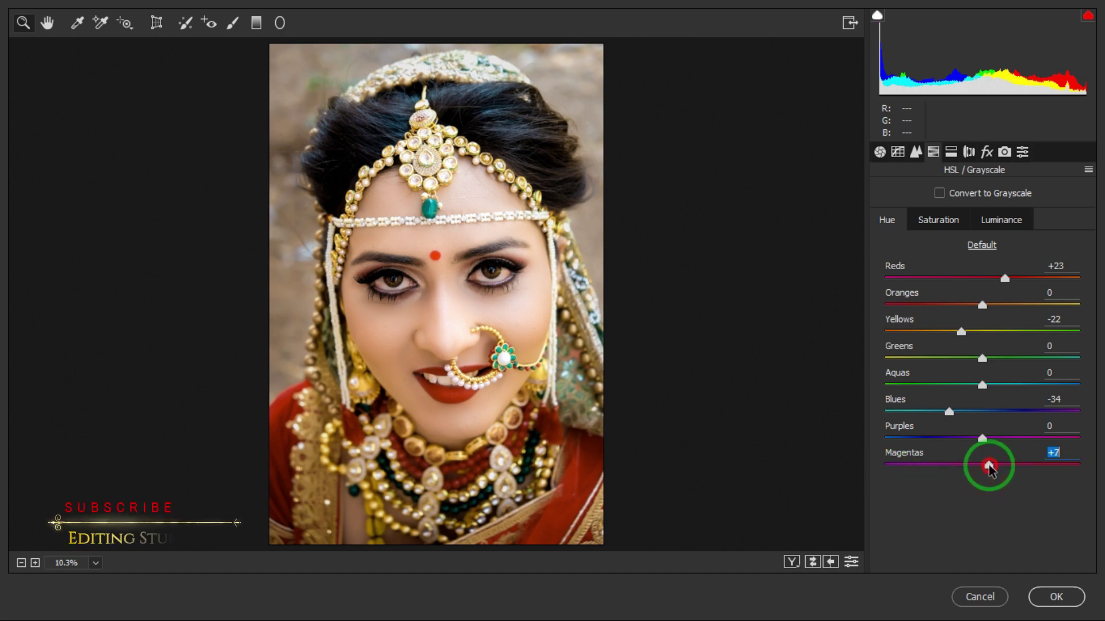
- Raise HSL saturation: Reds +42, Oranges +11, Yellows +44, Aquas +44, Blues +54, Purples +28
{"action": "left_click", "coordinate": [939, 218]}
{"action": "mouse_move", "coordinate": [982, 281]}
{"action": "left_mouse_down"}
{"action": "mouse_move", "coordinate": [1043, 279]}
{"action": "mouse_move", "coordinate": [1013, 280]}
{"action": "mouse_move", "coordinate": [1021, 280]}
{"action": "left_mouse_up"}
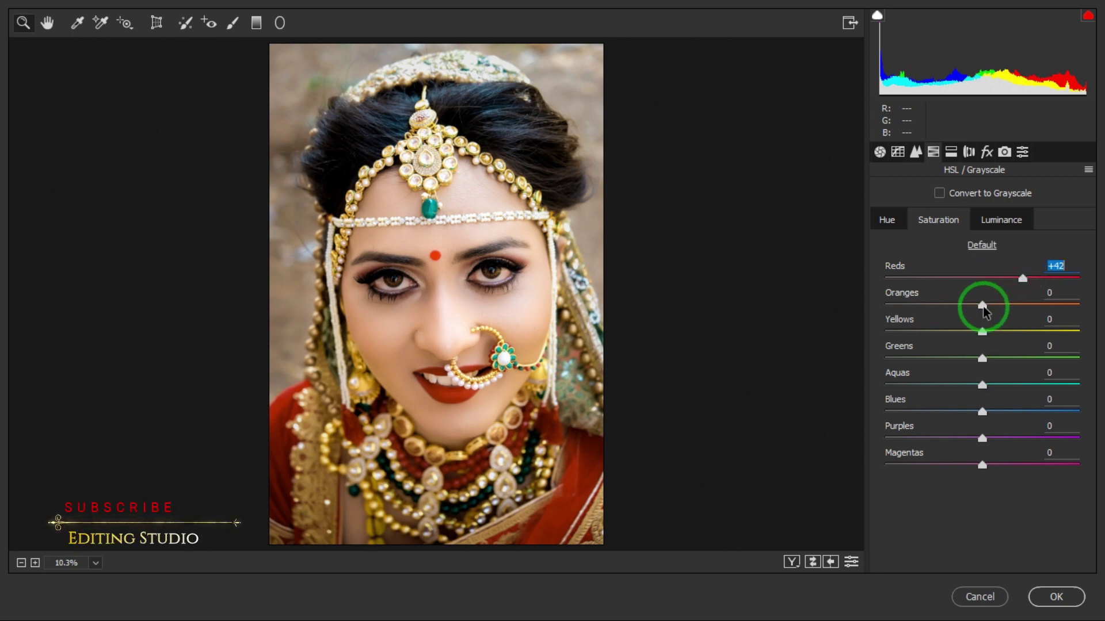
{"action": "mouse_move", "coordinate": [985, 309]}
{"action": "left_mouse_down"}
{"action": "mouse_move", "coordinate": [1040, 306]}
{"action": "mouse_move", "coordinate": [984, 308]}
{"action": "mouse_move", "coordinate": [997, 308]}
{"action": "left_mouse_up"}
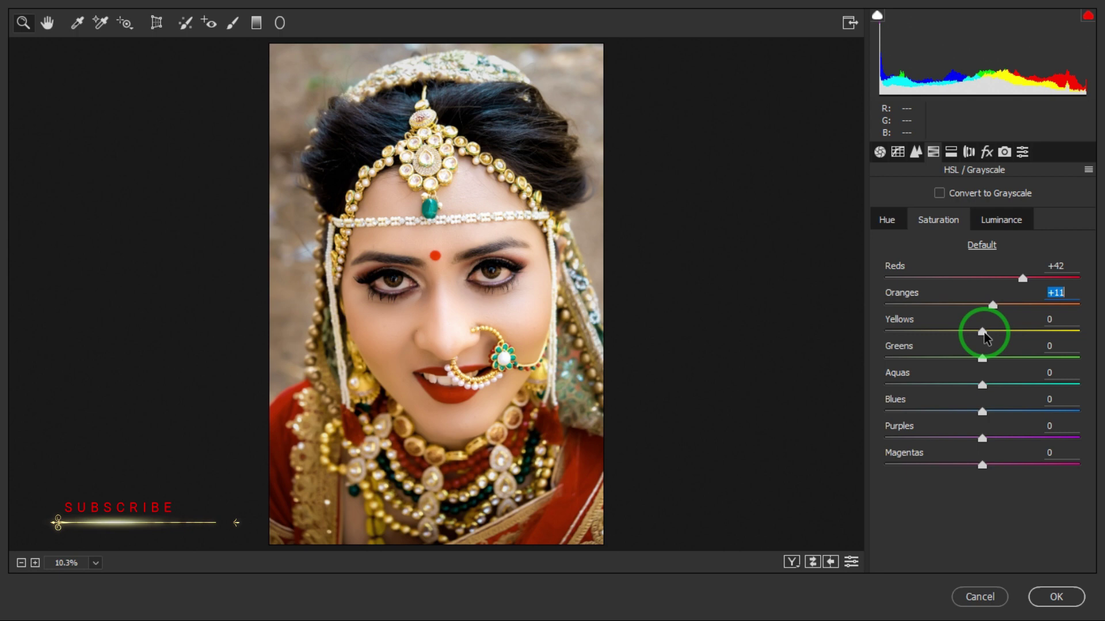
{"action": "left_click_drag", "start_coordinate": [983, 332], "coordinate": [1027, 334]}
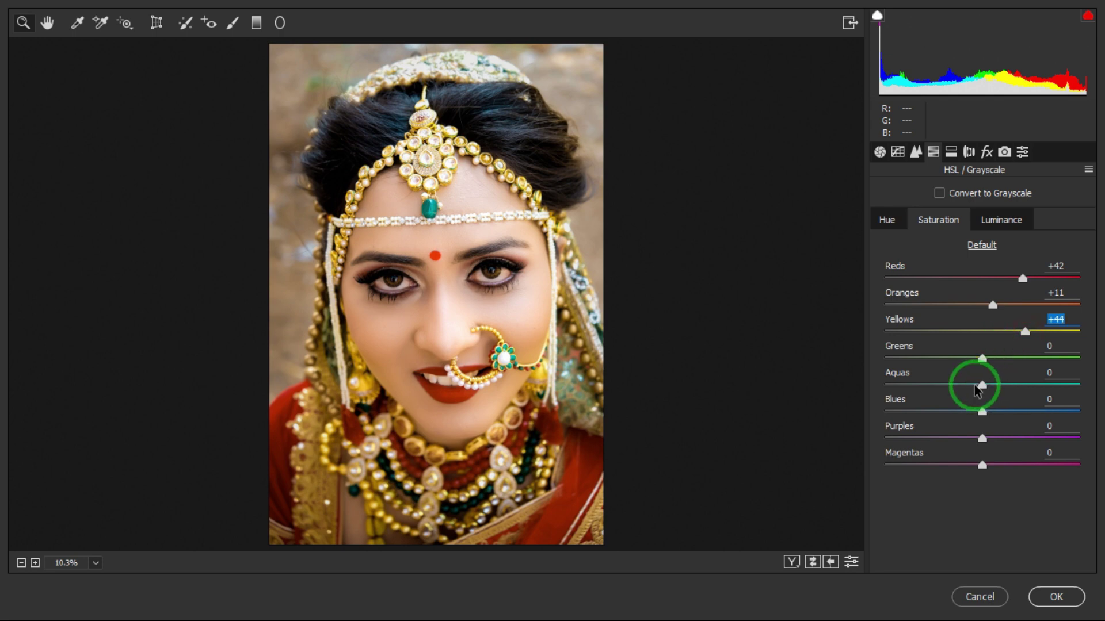
{"action": "left_click_drag", "start_coordinate": [982, 386], "coordinate": [1023, 386]}
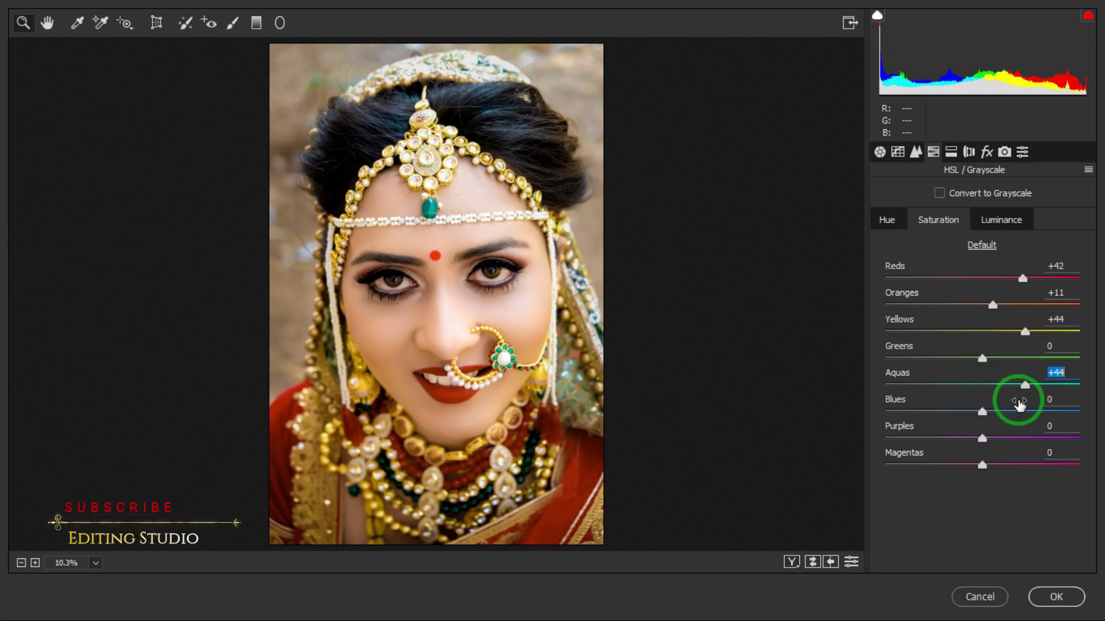
{"action": "left_click_drag", "start_coordinate": [983, 413], "coordinate": [1044, 414]}
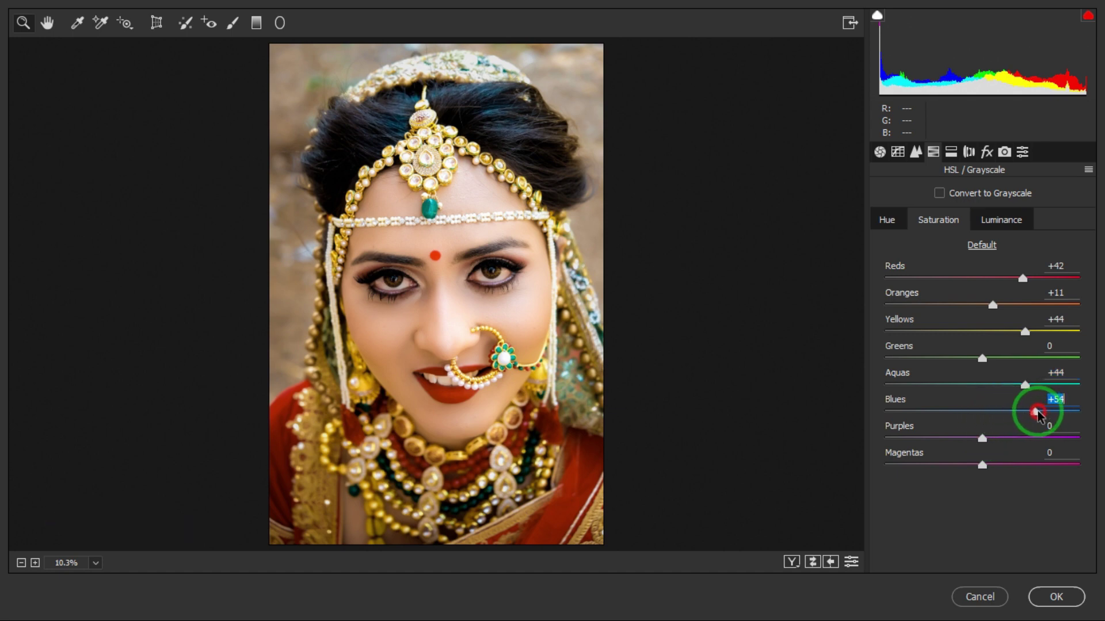
{"action": "mouse_move", "coordinate": [986, 439]}
{"action": "left_mouse_down"}
{"action": "mouse_move", "coordinate": [1036, 437]}
{"action": "mouse_move", "coordinate": [976, 437]}
{"action": "mouse_move", "coordinate": [1010, 440]}
{"action": "mouse_move", "coordinate": [1038, 460]}
{"action": "mouse_move", "coordinate": [967, 462]}
{"action": "mouse_move", "coordinate": [1049, 459]}
{"action": "left_mouse_up"}
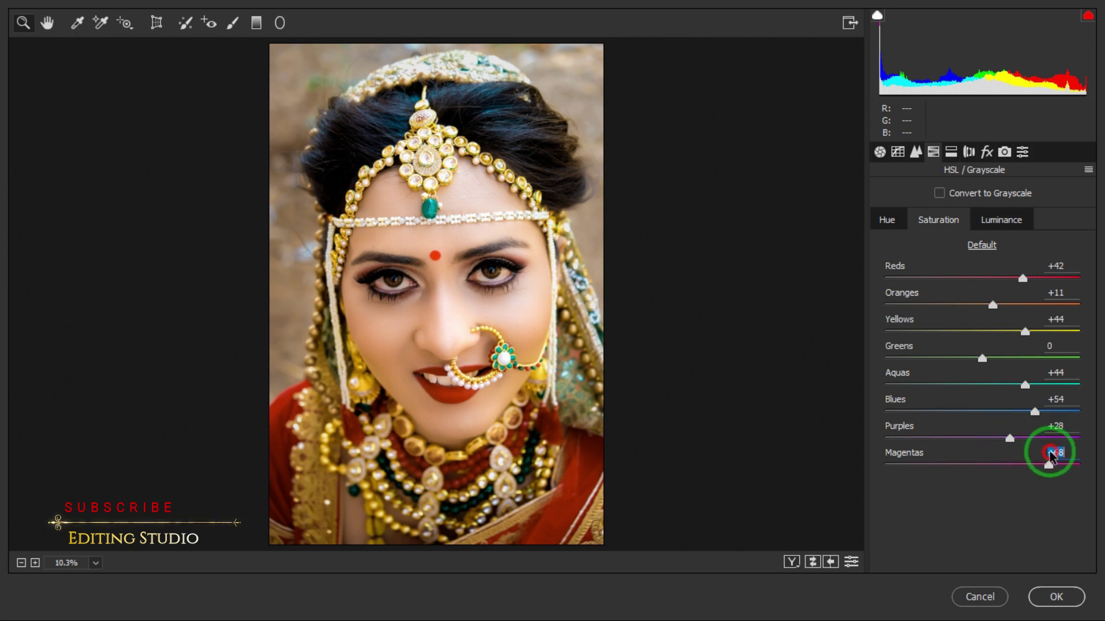
{"action": "left_click", "coordinate": [999, 221]}
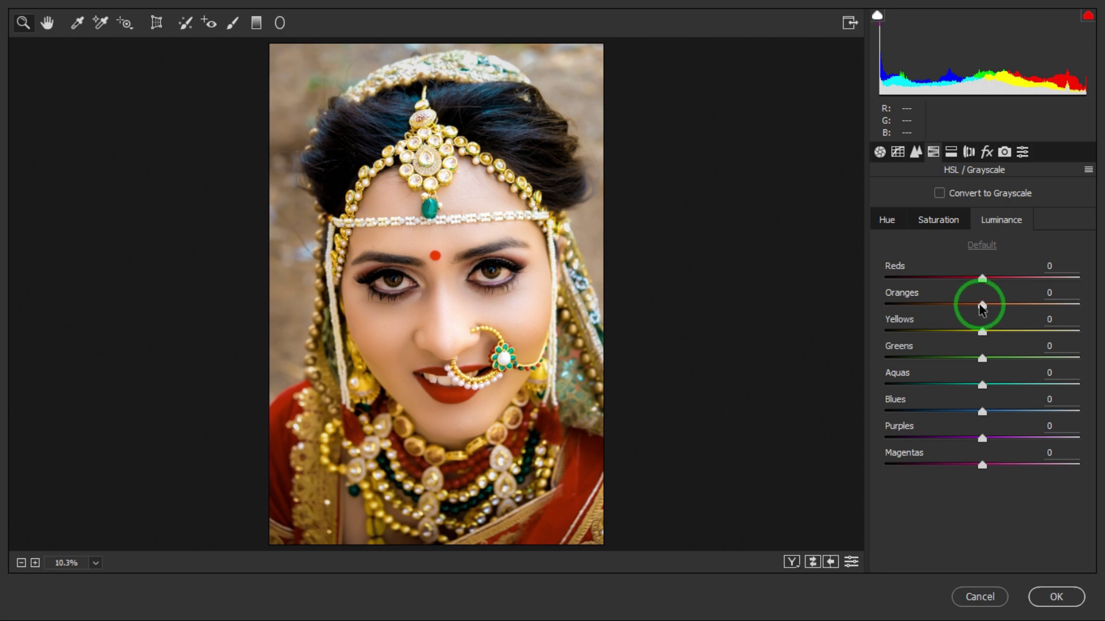
- Brighten Orange luminance to +37 to lighten the skin, then view Split Toning
{"action": "left_click_drag", "start_coordinate": [984, 308], "coordinate": [1023, 308]}
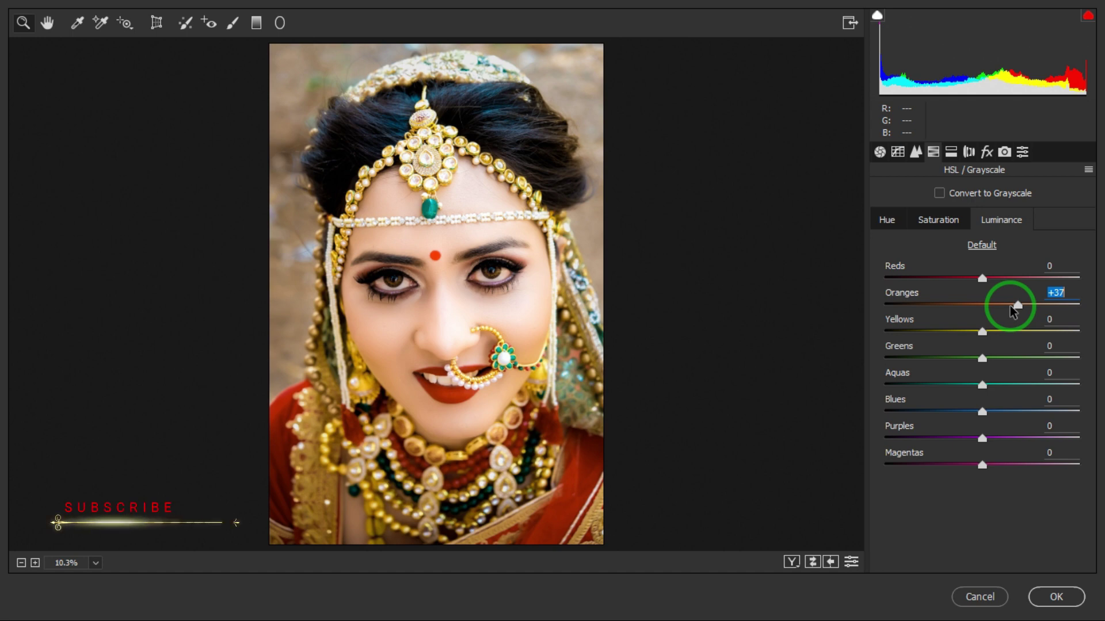
{"action": "left_click", "coordinate": [950, 151]}
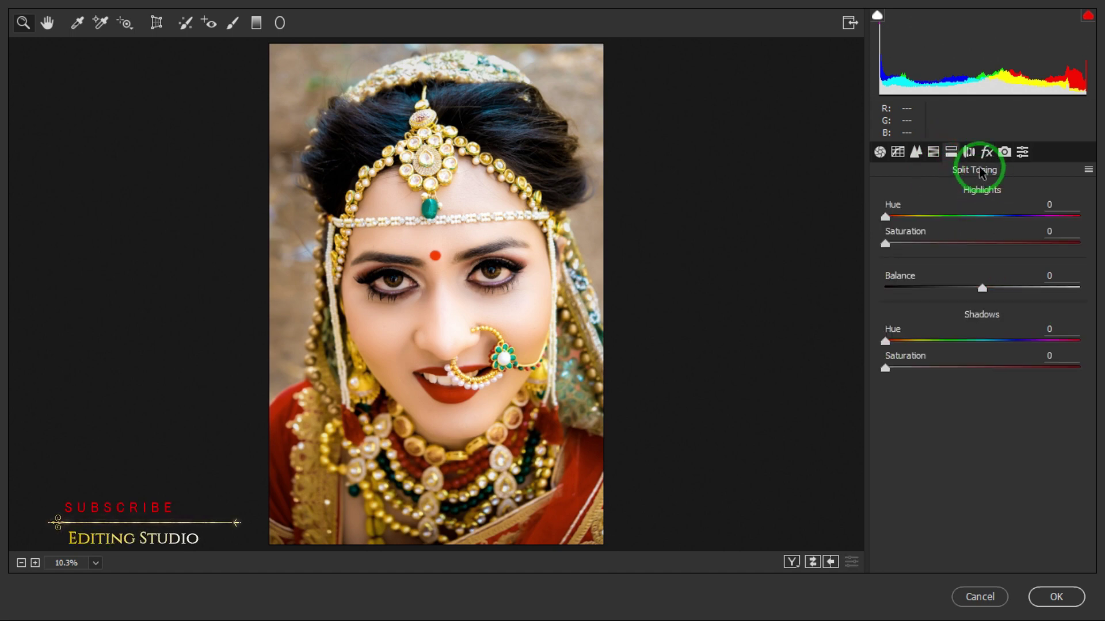
- In Camera Calibration, set the Blue Primary Hue to -18
{"action": "left_click", "coordinate": [1004, 151]}
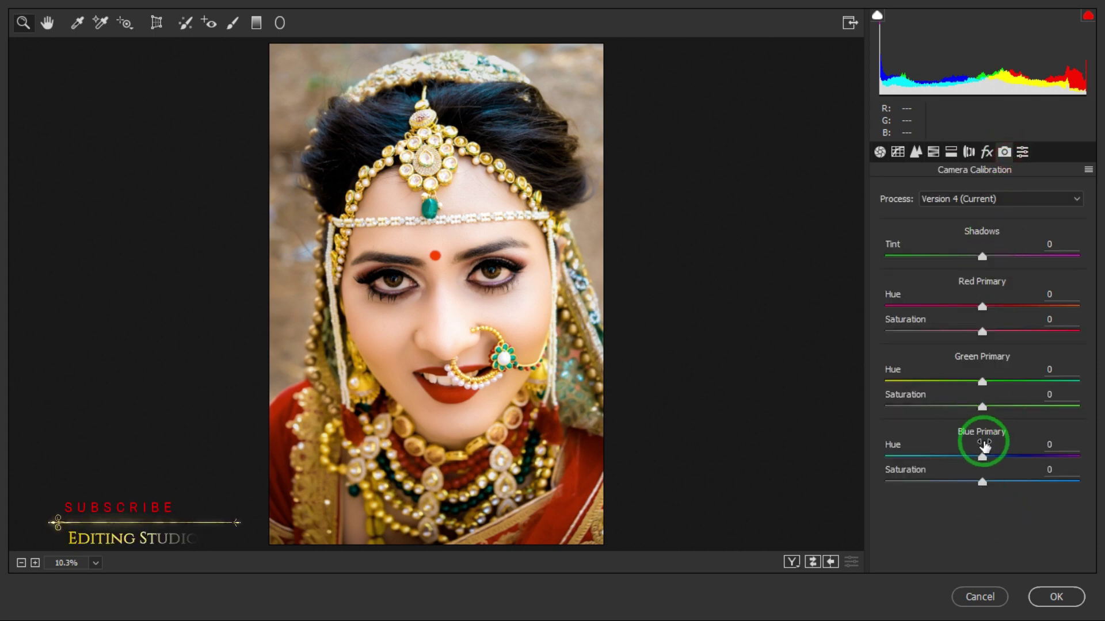
{"action": "left_click_drag", "start_coordinate": [983, 445], "coordinate": [760, 438]}
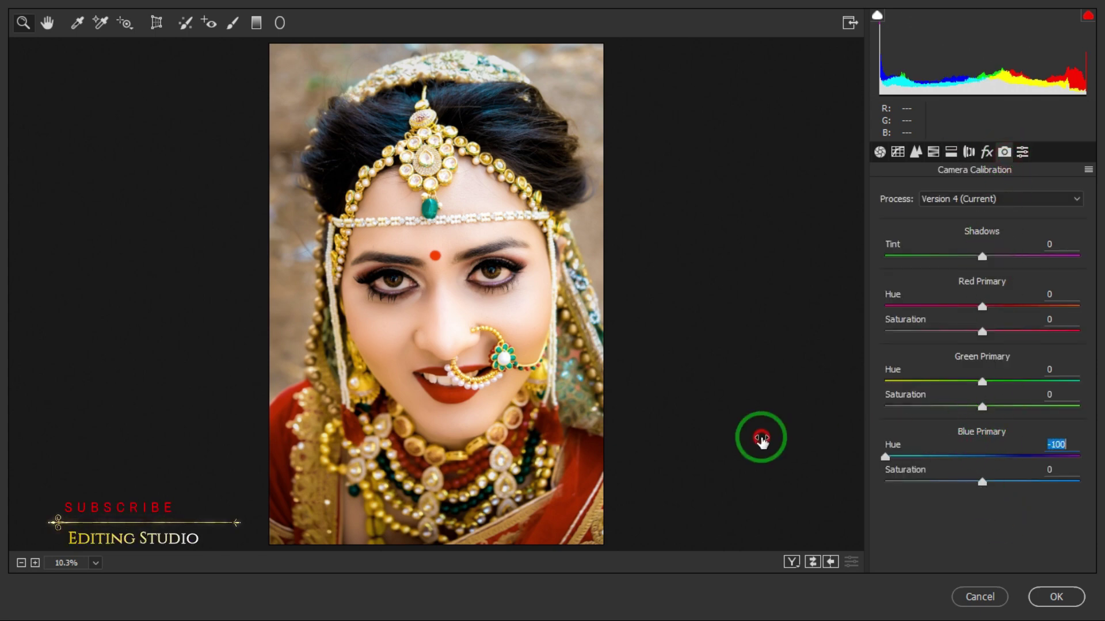
{"action": "double_click", "coordinate": [885, 458]}
{"action": "left_click_drag", "start_coordinate": [982, 458], "coordinate": [971, 458]}
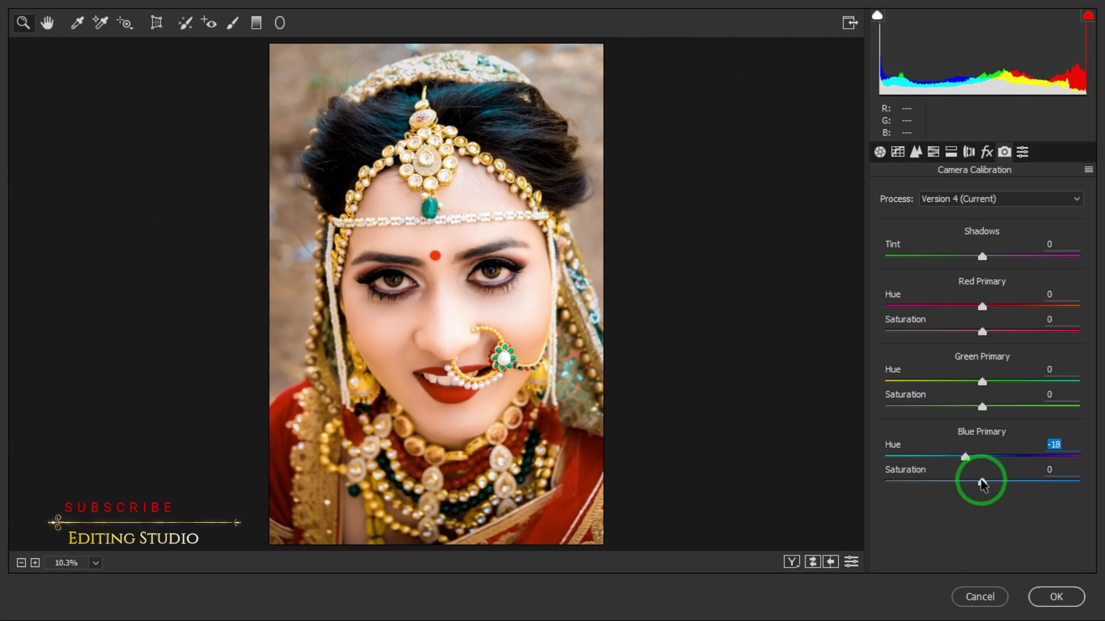
- Set Green Primary Hue -32 and Saturation +5, and apply the Camera Raw grade
{"action": "mouse_move", "coordinate": [984, 381]}
{"action": "left_mouse_down"}
{"action": "mouse_move", "coordinate": [931, 384]}
{"action": "mouse_move", "coordinate": [1091, 404]}
{"action": "mouse_move", "coordinate": [982, 403]}
{"action": "mouse_move", "coordinate": [950, 418]}
{"action": "left_mouse_up"}
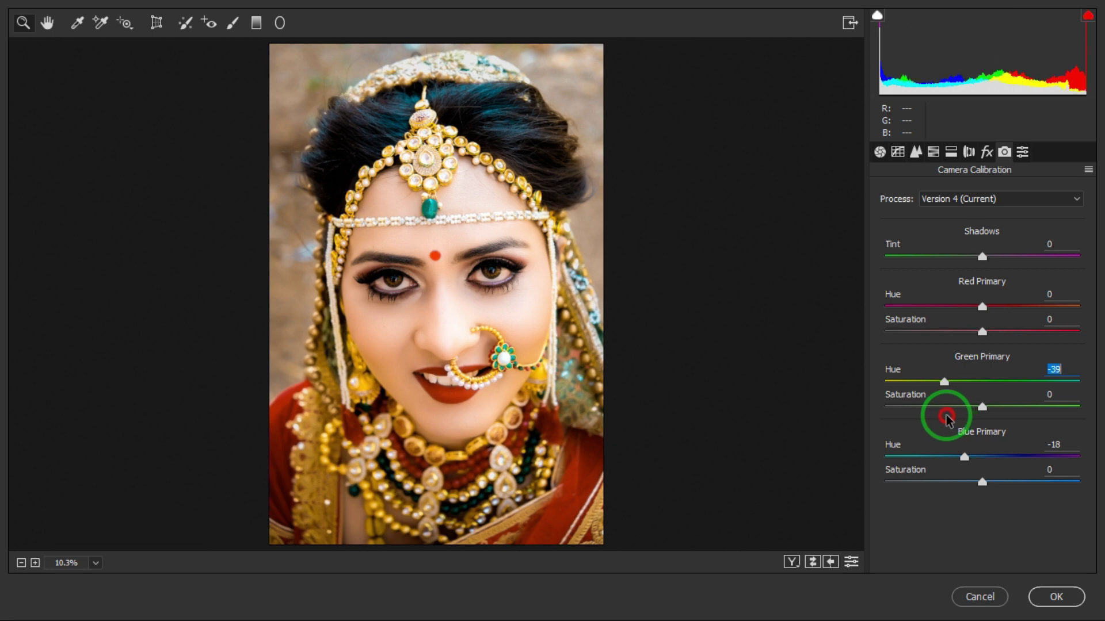
{"action": "left_click_drag", "start_coordinate": [949, 418], "coordinate": [999, 407]}
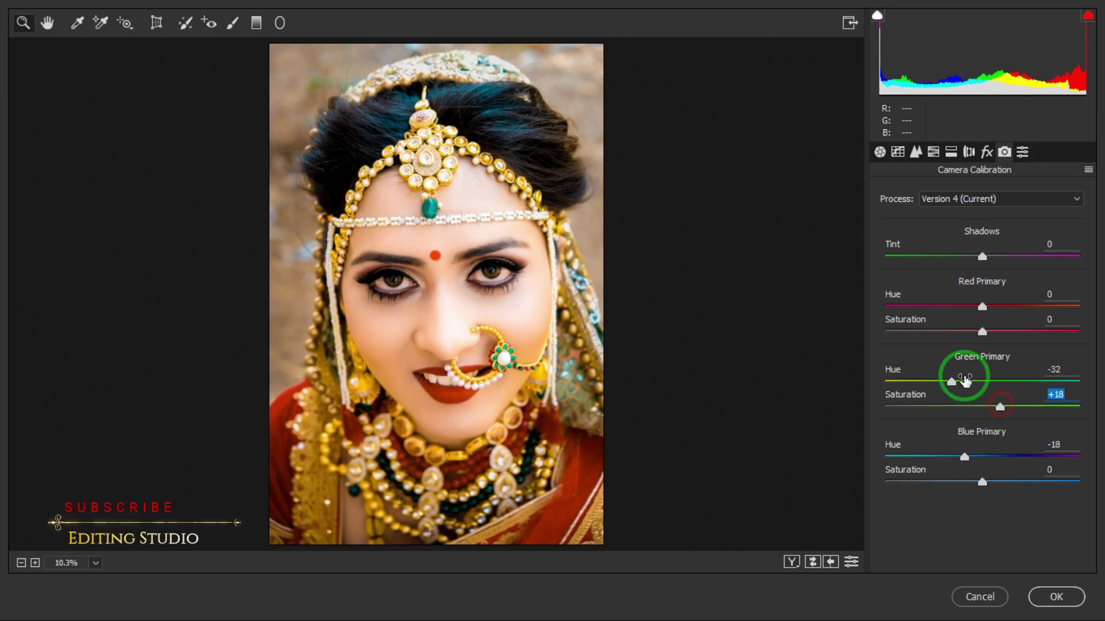
{"action": "left_click_drag", "start_coordinate": [952, 382], "coordinate": [950, 384]}
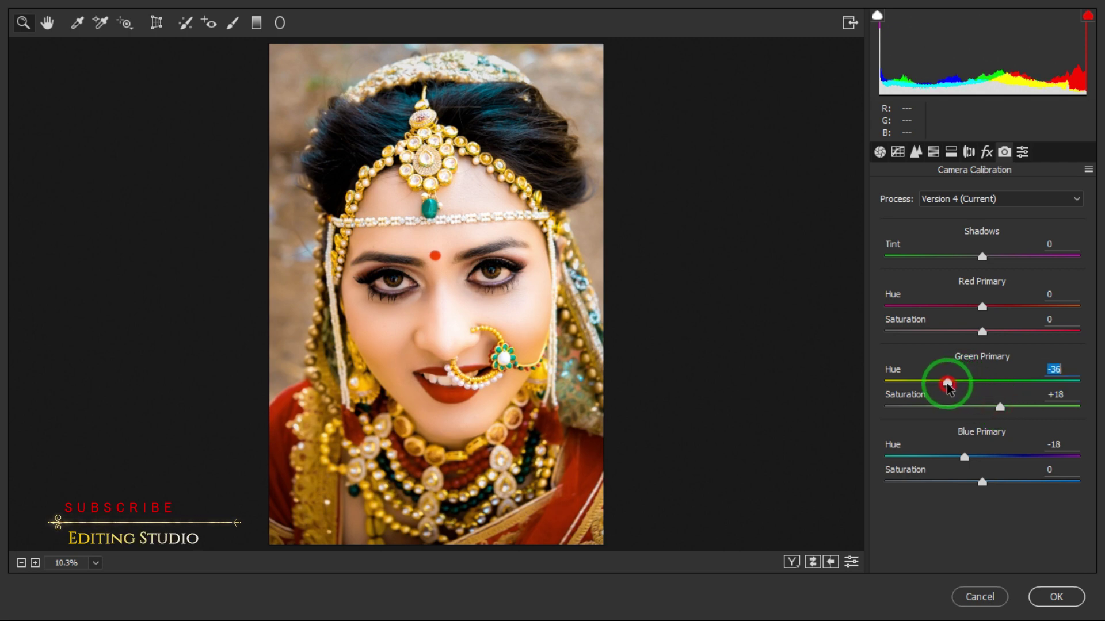
{"action": "mouse_move", "coordinate": [1000, 407]}
{"action": "left_mouse_down"}
{"action": "mouse_move", "coordinate": [961, 408]}
{"action": "mouse_move", "coordinate": [986, 407]}
{"action": "left_mouse_up"}
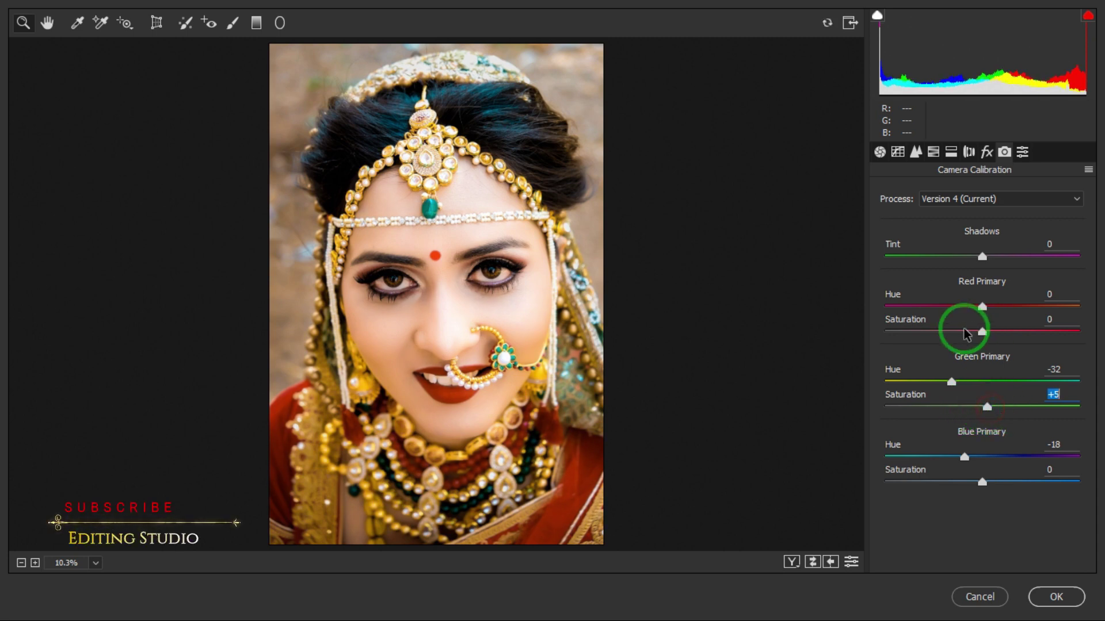
{"action": "mouse_move", "coordinate": [982, 306]}
{"action": "left_mouse_down"}
{"action": "mouse_move", "coordinate": [924, 309]}
{"action": "mouse_move", "coordinate": [1063, 321]}
{"action": "mouse_move", "coordinate": [1016, 326]}
{"action": "mouse_move", "coordinate": [986, 308]}
{"action": "left_mouse_up"}
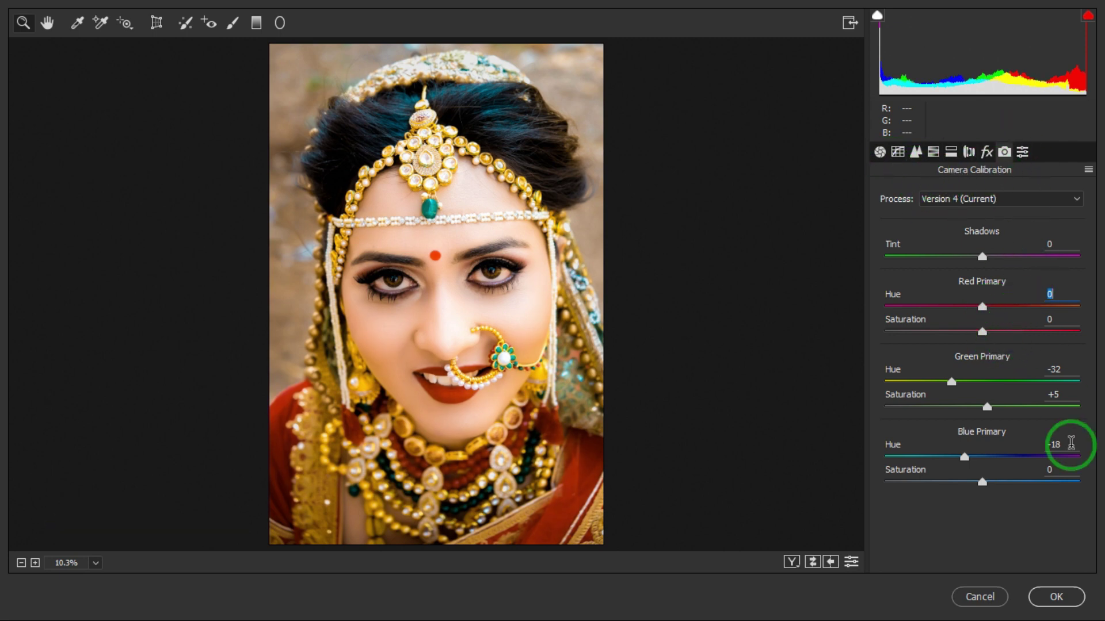
{"action": "left_click", "coordinate": [1055, 597]}
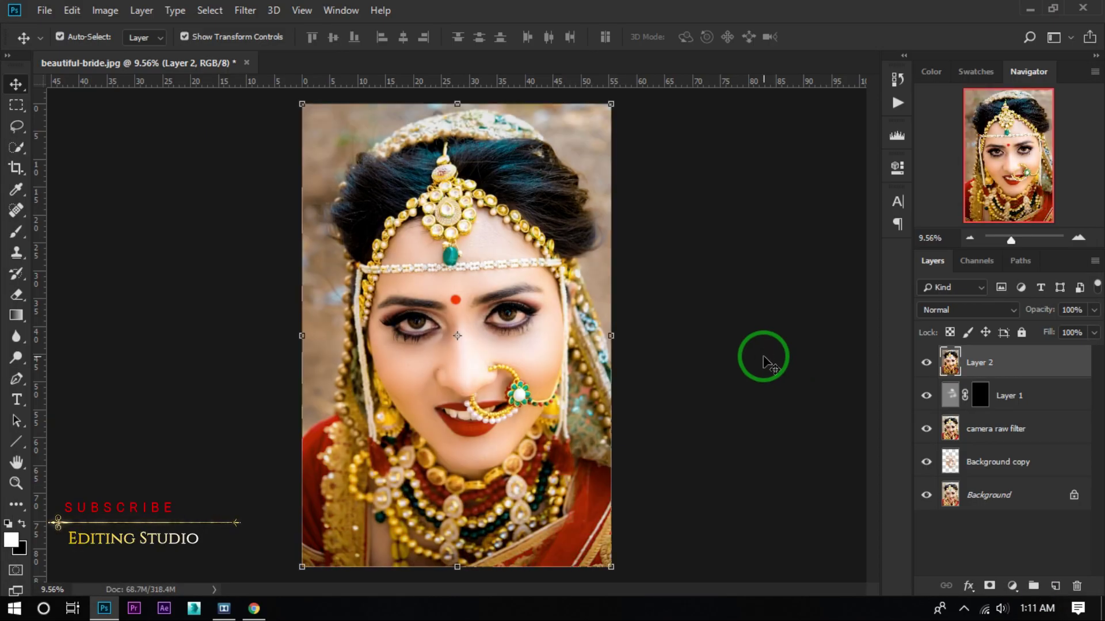
- Add Layer 3 above Layer 2, fill it solid black, and give it a white mask
{"action": "scroll", "coordinate": [485, 311], "scroll_direction": "down", "scroll_amount": 1}
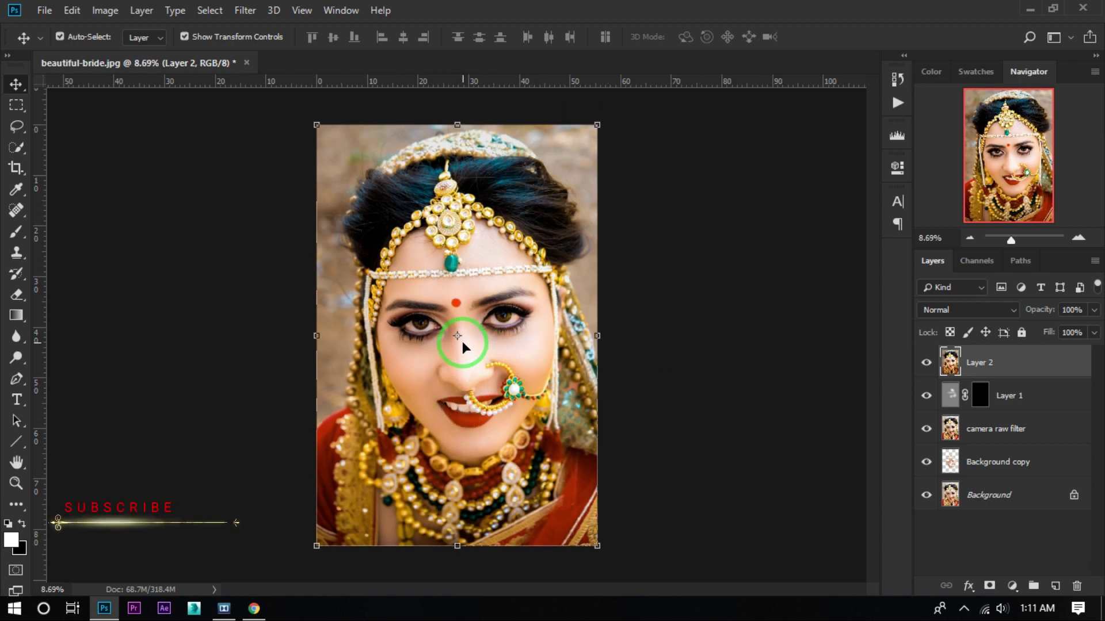
{"action": "left_click", "coordinate": [1056, 585]}
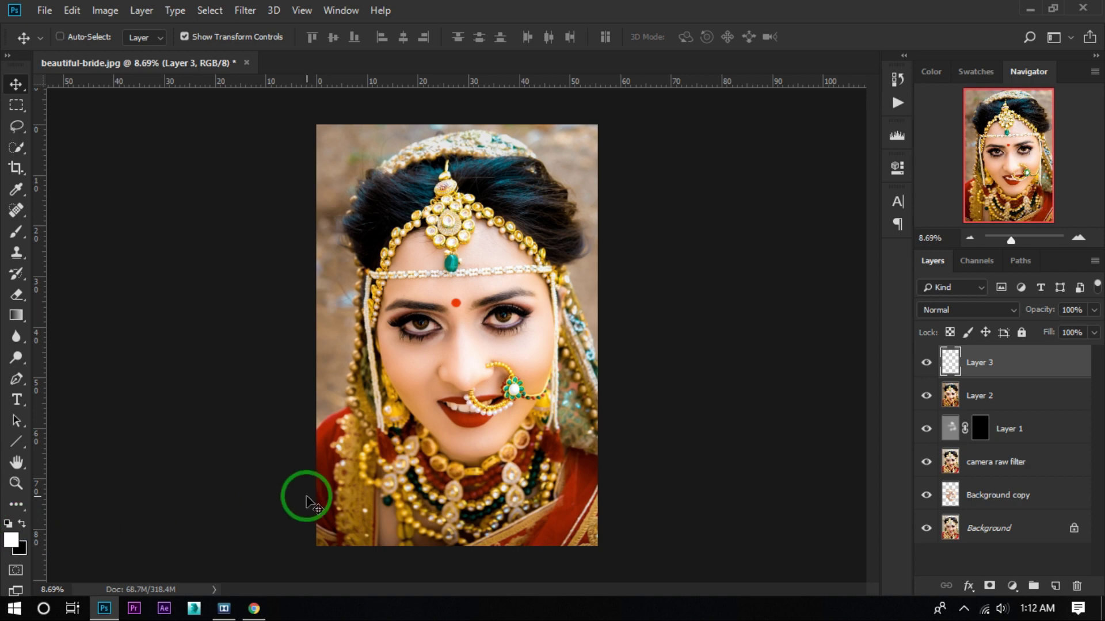
{"action": "key", "text": "ctrl+BackSpace"}
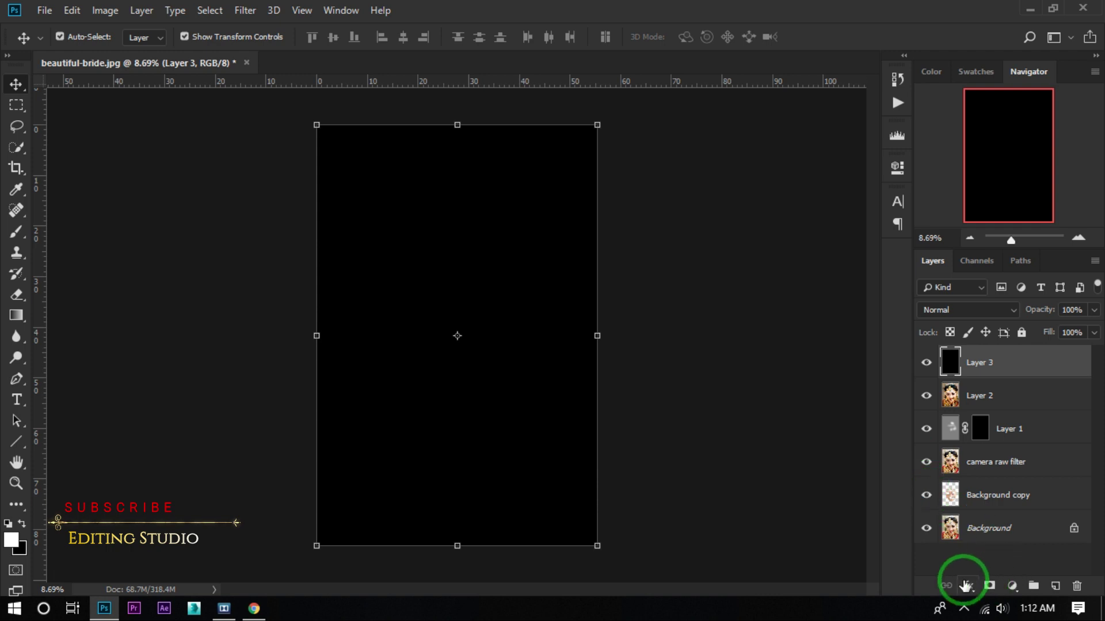
{"action": "left_click", "coordinate": [989, 585]}
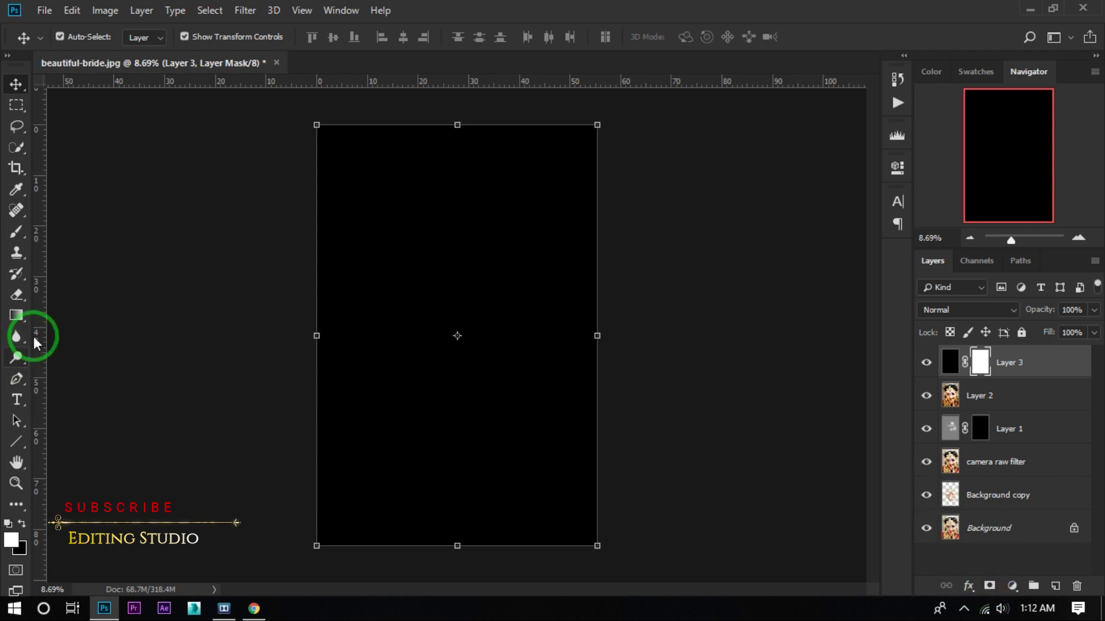
- Paint black over the face on Layer 3's mask with a large brush, then lower opacity and flow
{"action": "left_click", "coordinate": [24, 525]}
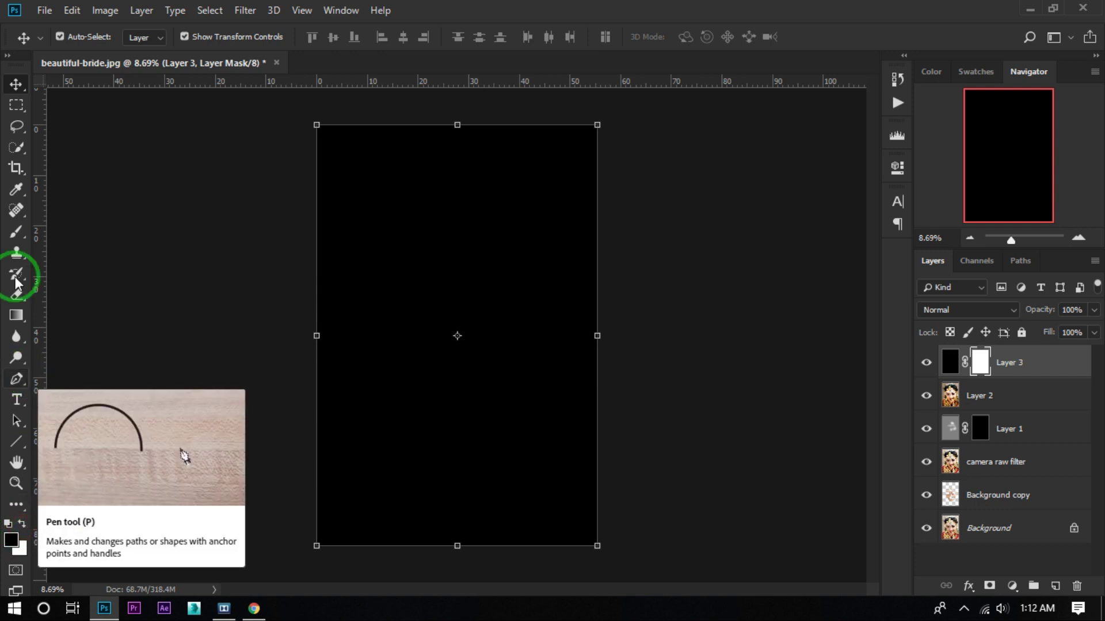
{"action": "left_click", "coordinate": [17, 233]}
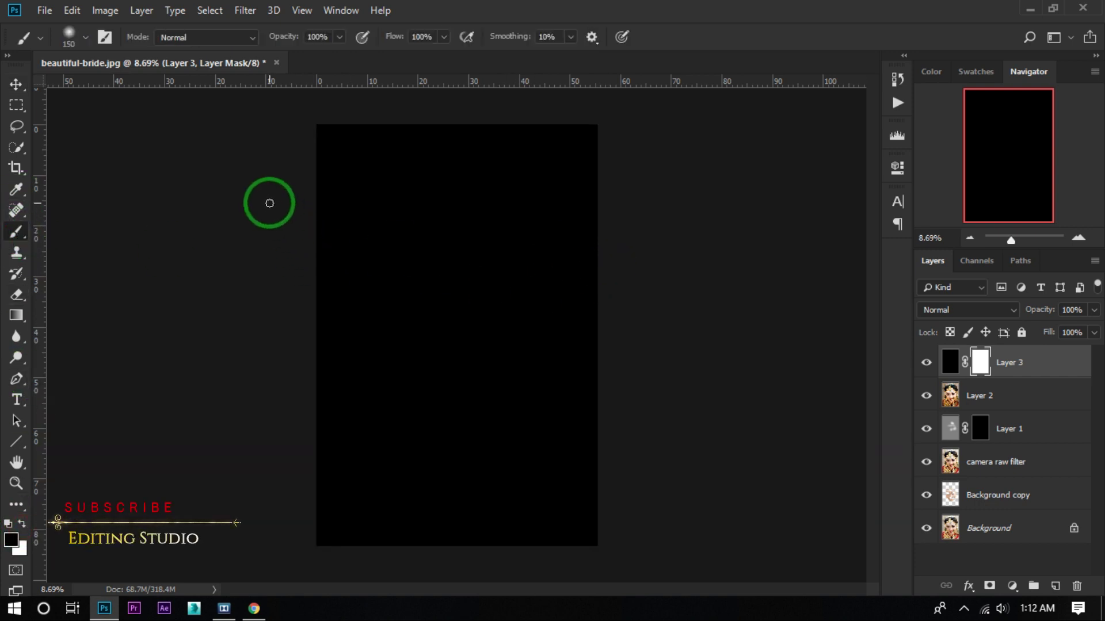
{"action": "key", "text": "bracketright"}
{"action": "key", "text": "bracketright"}
{"action": "key", "text": "bracketright"}
{"action": "key", "text": "bracketright"}
{"action": "key", "text": "bracketright"}
{"action": "key", "text": "bracketright"}
{"action": "key", "text": "bracketright"}
{"action": "key", "text": "bracketright"}
{"action": "key", "text": "bracketright"}
{"action": "key", "text": "bracketright"}
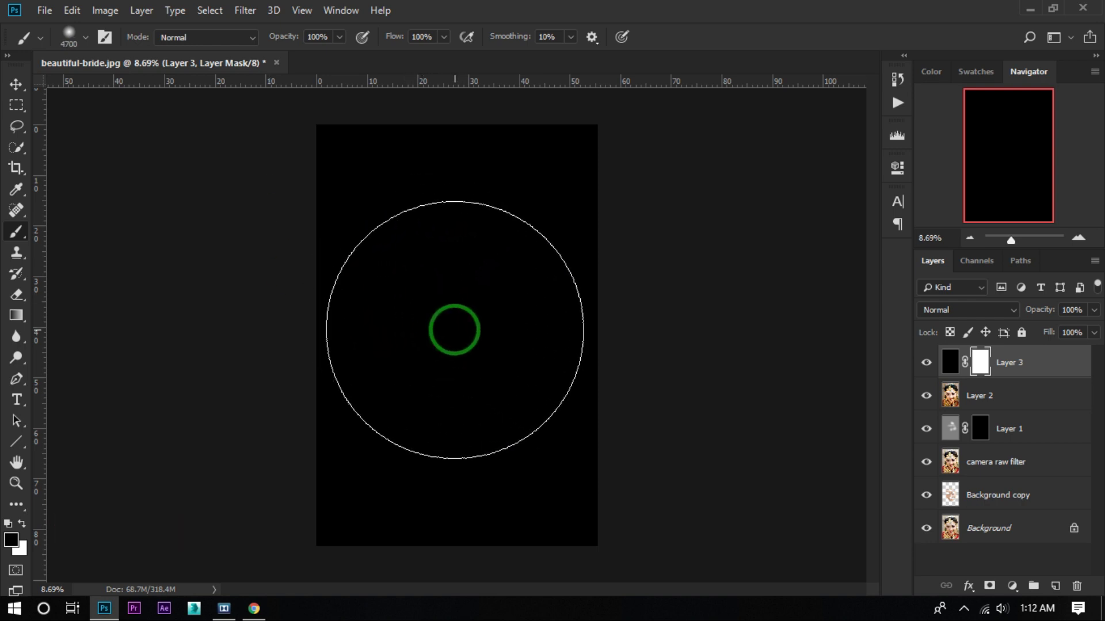
{"action": "left_click", "coordinate": [457, 330]}
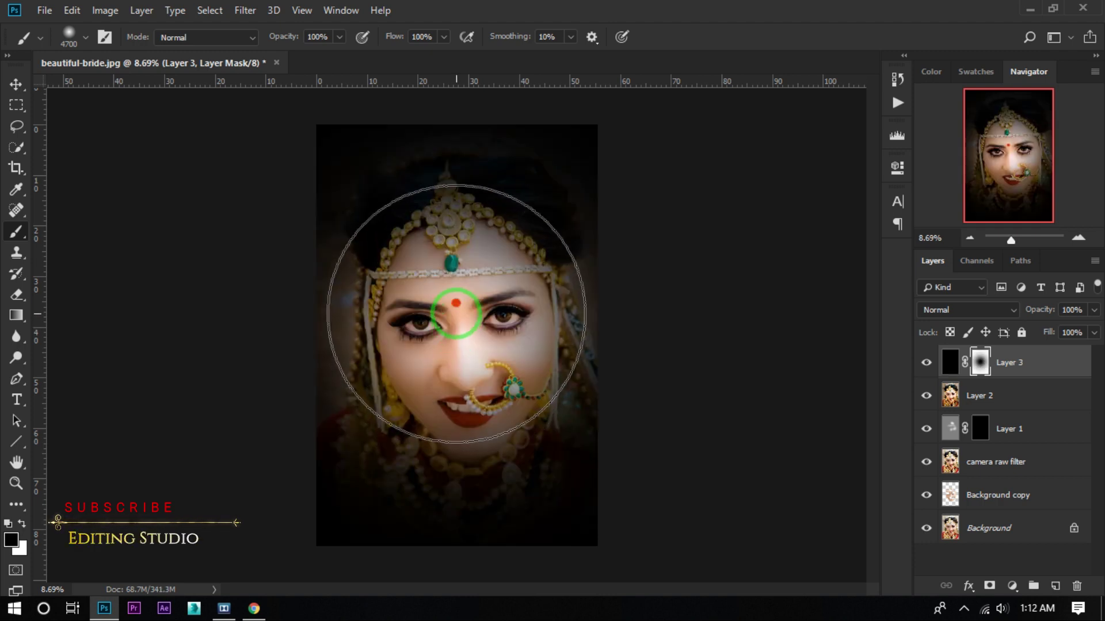
{"action": "left_click", "coordinate": [457, 323]}
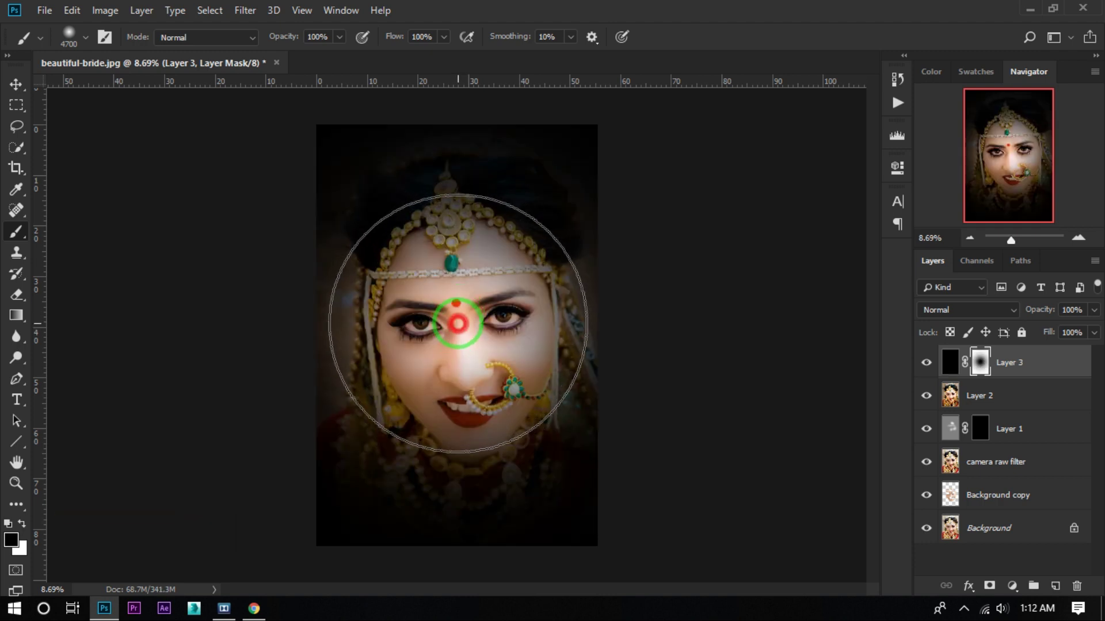
{"action": "left_click", "coordinate": [468, 334]}
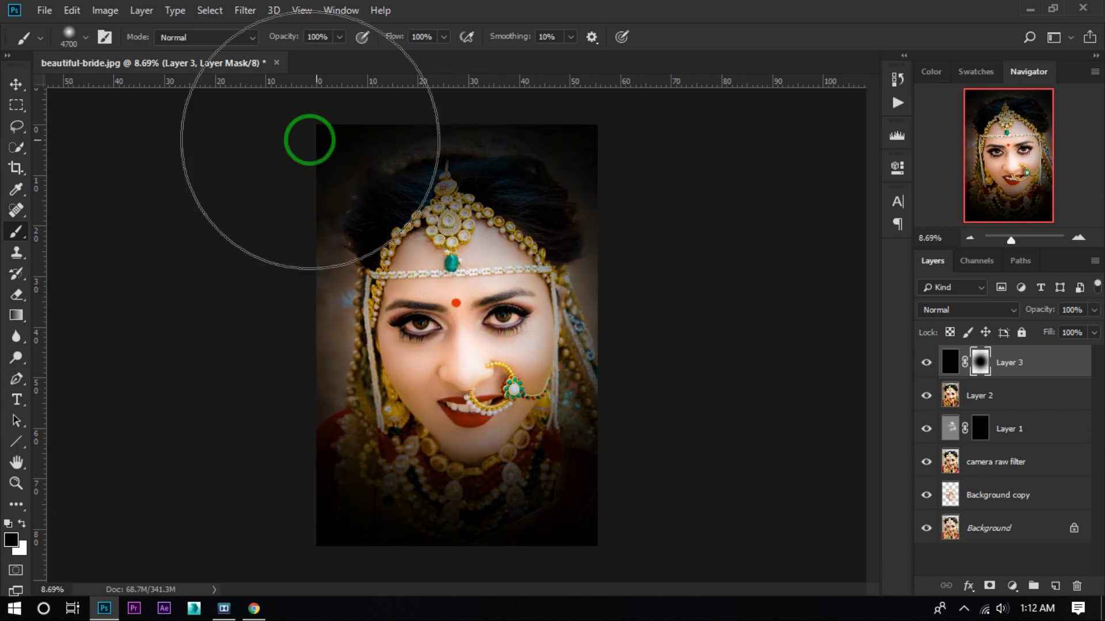
{"action": "left_click_drag", "start_coordinate": [276, 37], "coordinate": [228, 39]}
{"action": "mouse_move", "coordinate": [389, 39]}
{"action": "left_mouse_down"}
{"action": "mouse_move", "coordinate": [326, 50]}
{"action": "mouse_move", "coordinate": [340, 42]}
{"action": "left_mouse_up"}
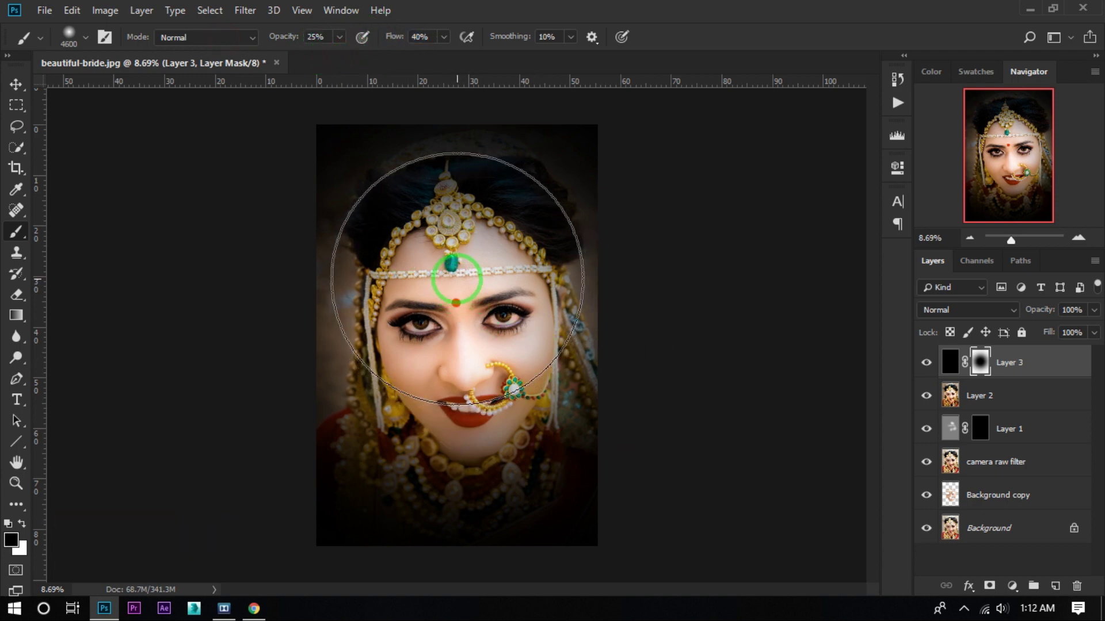
{"action": "key", "text": "bracketleft"}
{"action": "key", "text": "bracketleft"}
{"action": "key", "text": "bracketleft"}
- Lightly paint the vignette mask to brighten the forehead and the nose-to-neck area
{"action": "left_click", "coordinate": [452, 254]}
{"action": "left_click", "coordinate": [453, 254]}
{"action": "left_click", "coordinate": [452, 254]}
{"action": "mouse_move", "coordinate": [457, 387]}
{"action": "left_mouse_down"}
{"action": "mouse_move", "coordinate": [426, 444]}
{"action": "mouse_move", "coordinate": [483, 441]}
{"action": "mouse_move", "coordinate": [461, 383]}
{"action": "left_mouse_up"}
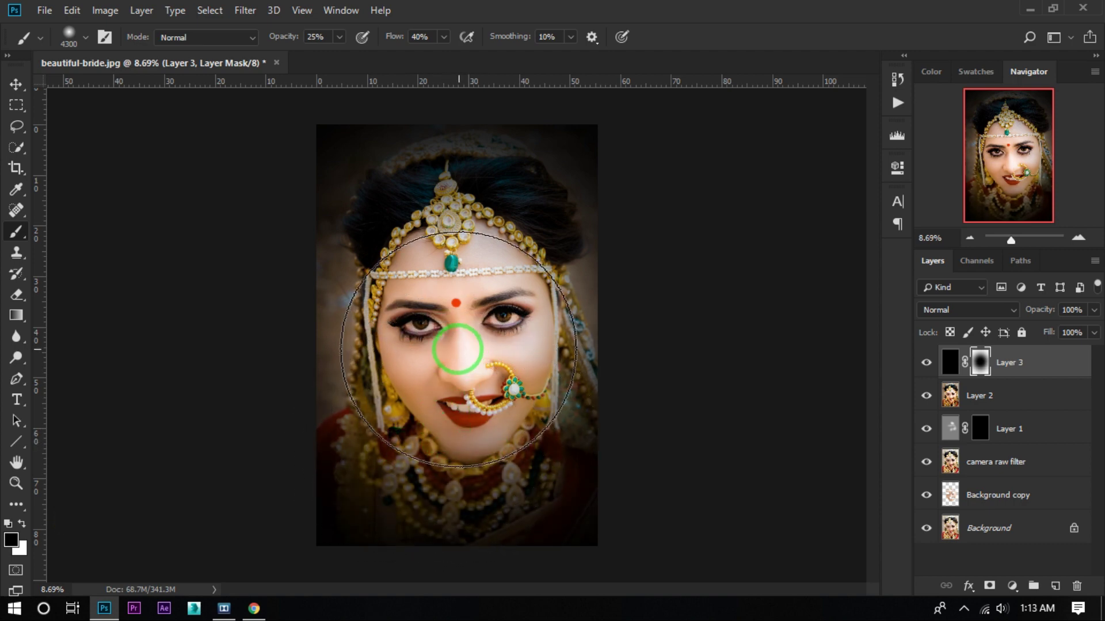
{"action": "scroll", "coordinate": [459, 340], "scroll_direction": "down", "scroll_amount": 3}
{"action": "scroll", "coordinate": [459, 339], "scroll_direction": "up", "scroll_amount": 1}
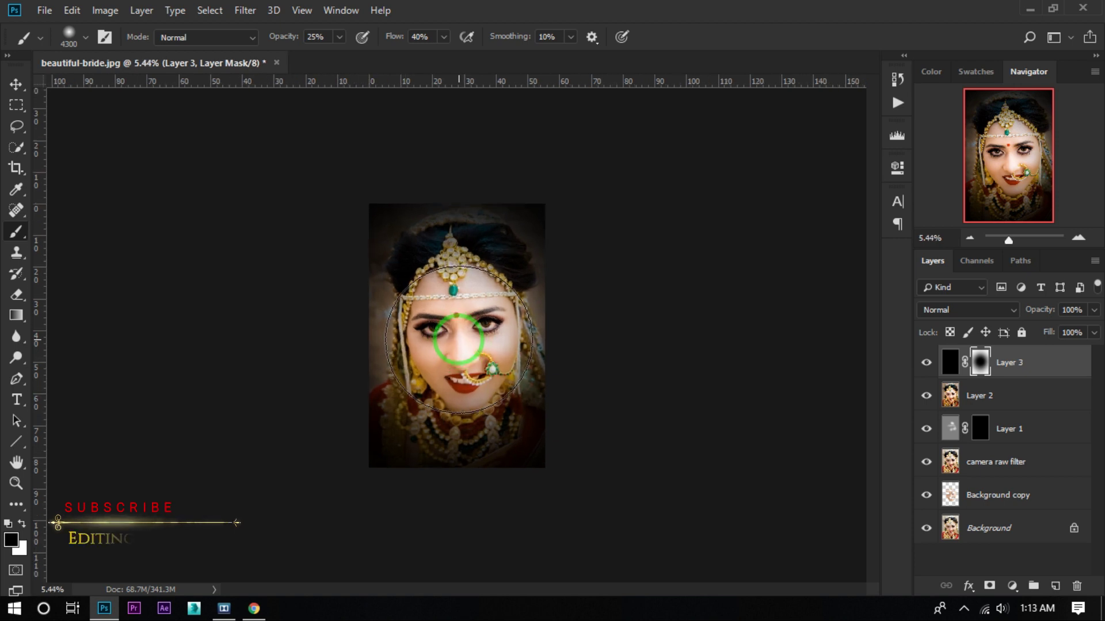
{"action": "scroll", "coordinate": [459, 340], "scroll_direction": "up", "scroll_amount": 1}
- With very low brush opacity and flow and a larger brush, softly paint the lower-left corner
{"action": "left_click_drag", "start_coordinate": [292, 37], "coordinate": [272, 39]}
{"action": "left_click_drag", "start_coordinate": [397, 38], "coordinate": [361, 50]}
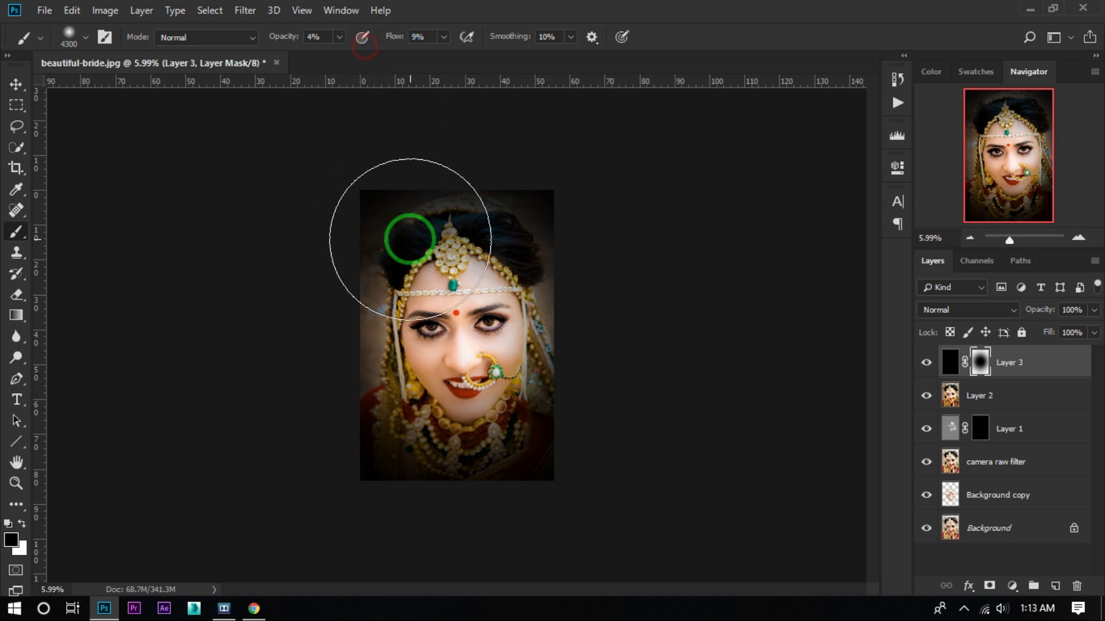
{"action": "scroll", "coordinate": [435, 276], "scroll_direction": "down", "scroll_amount": 4}
{"action": "key", "text": "bracketright"}
{"action": "key", "text": "bracketright"}
{"action": "key", "text": "bracketright"}
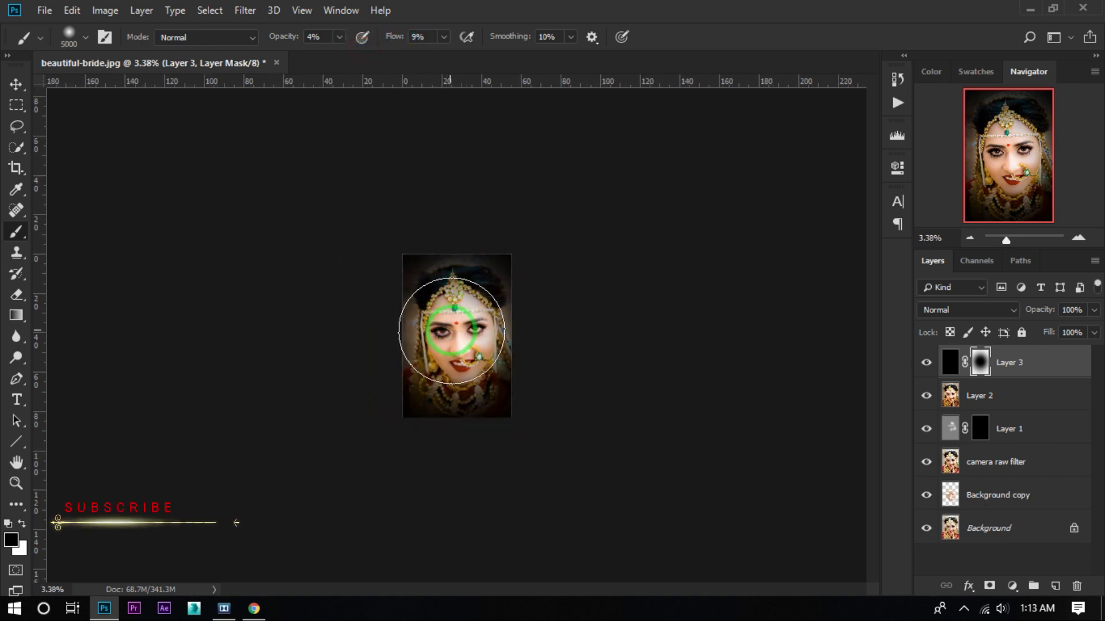
{"action": "scroll", "coordinate": [459, 322], "scroll_direction": "up", "scroll_amount": 2}
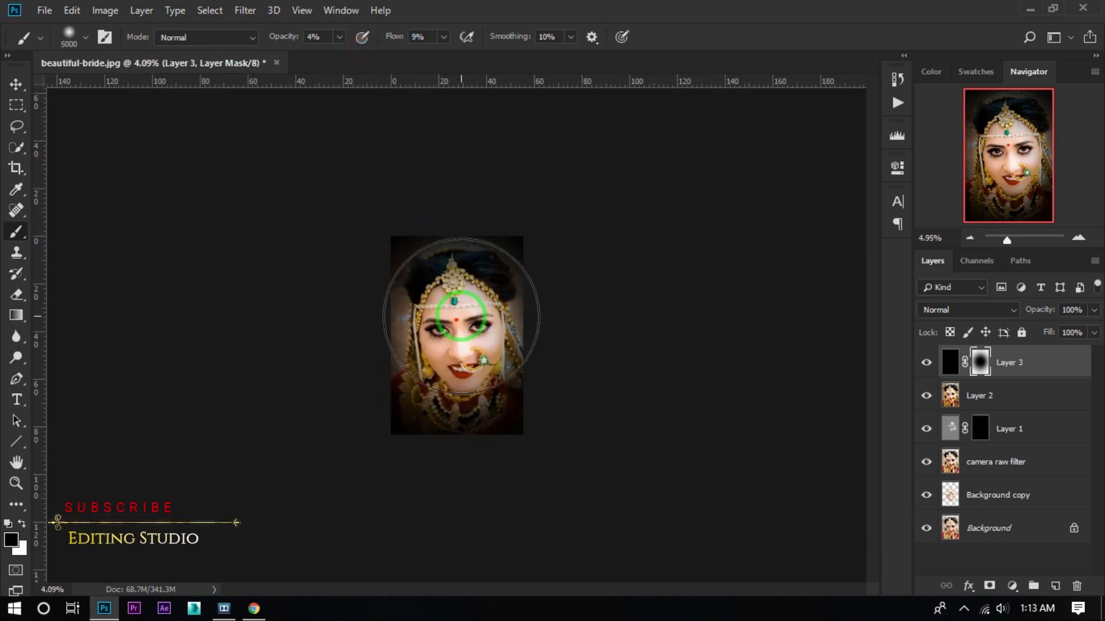
{"action": "scroll", "coordinate": [431, 282], "scroll_direction": "up", "scroll_amount": 2}
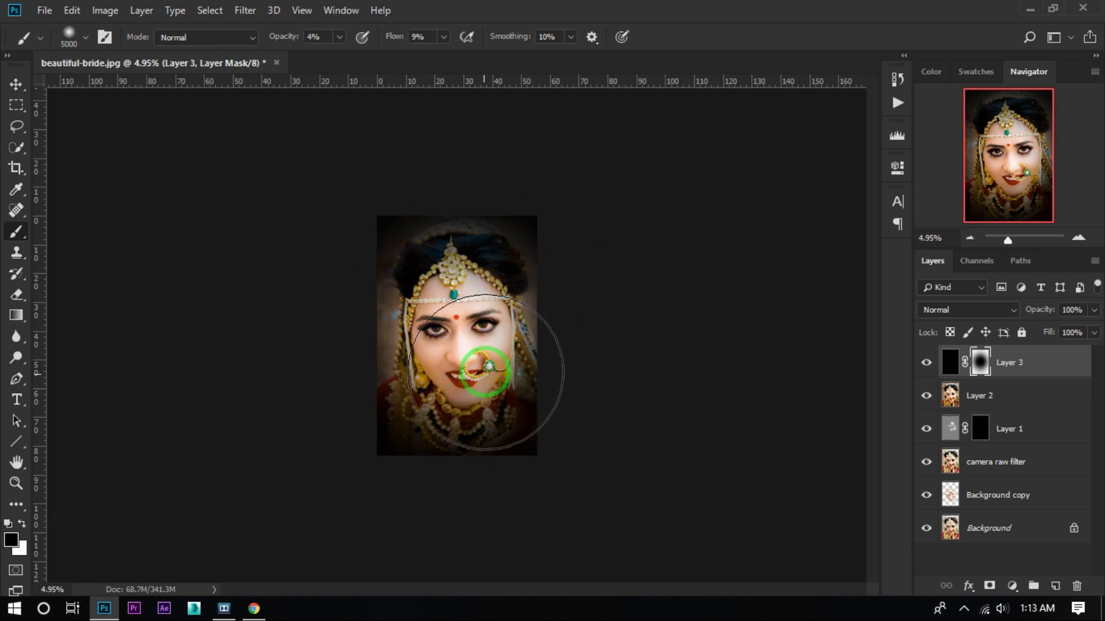
{"action": "left_click_drag", "start_coordinate": [523, 424], "coordinate": [377, 426]}
{"action": "left_click", "coordinate": [379, 427]}
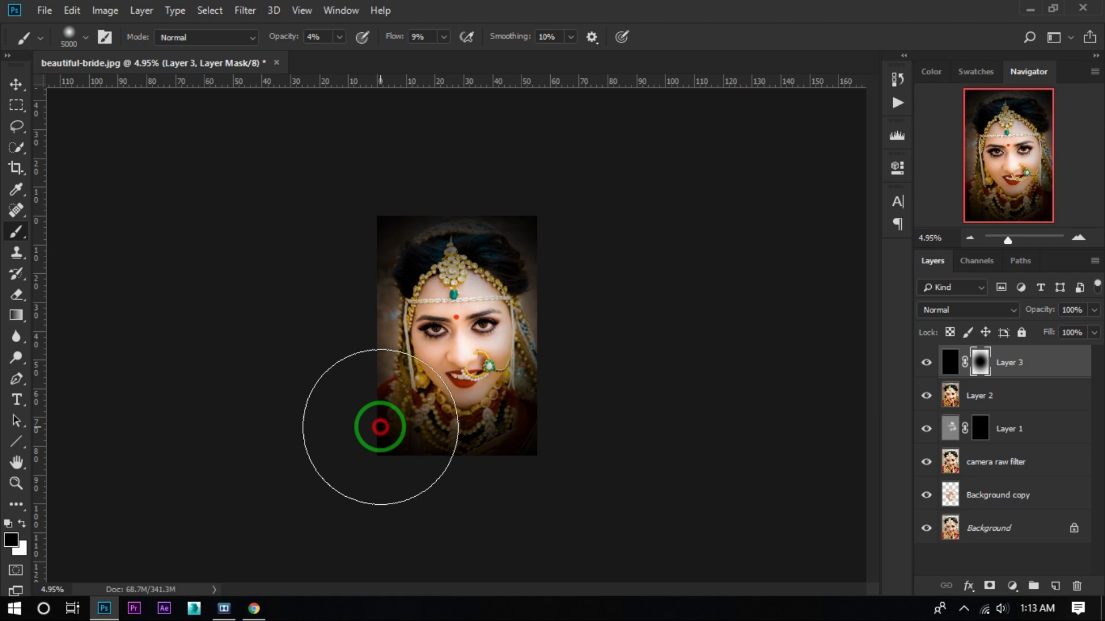
{"action": "scroll", "coordinate": [469, 365], "scroll_direction": "up", "scroll_amount": 3}
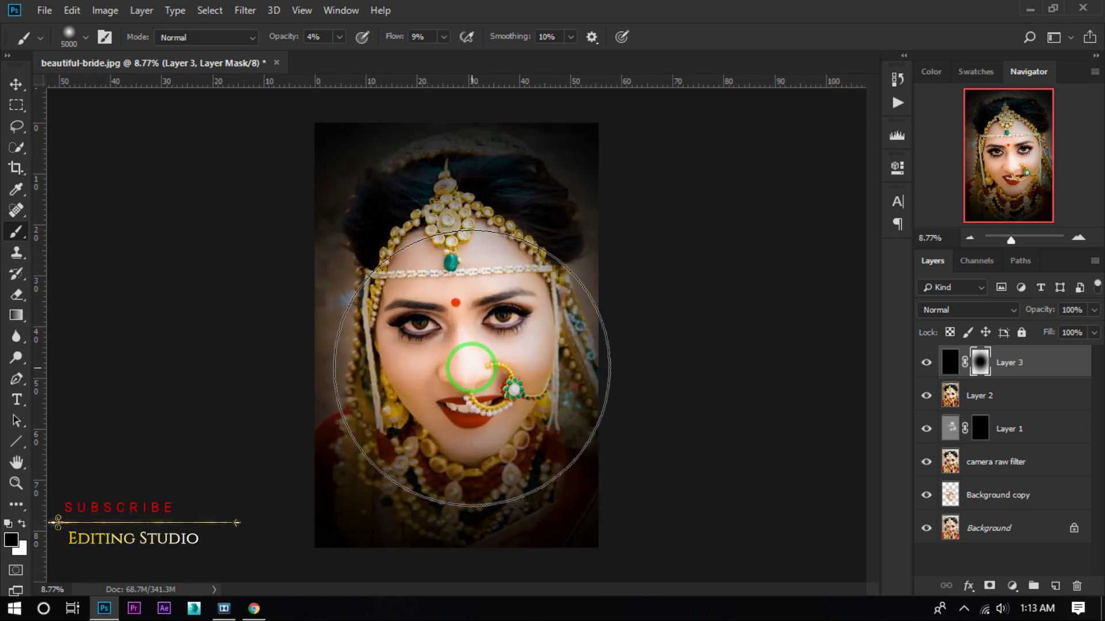
{"action": "scroll", "coordinate": [471, 367], "scroll_direction": "up", "scroll_amount": 1}
{"action": "scroll", "coordinate": [471, 367], "scroll_direction": "down", "scroll_amount": 1}
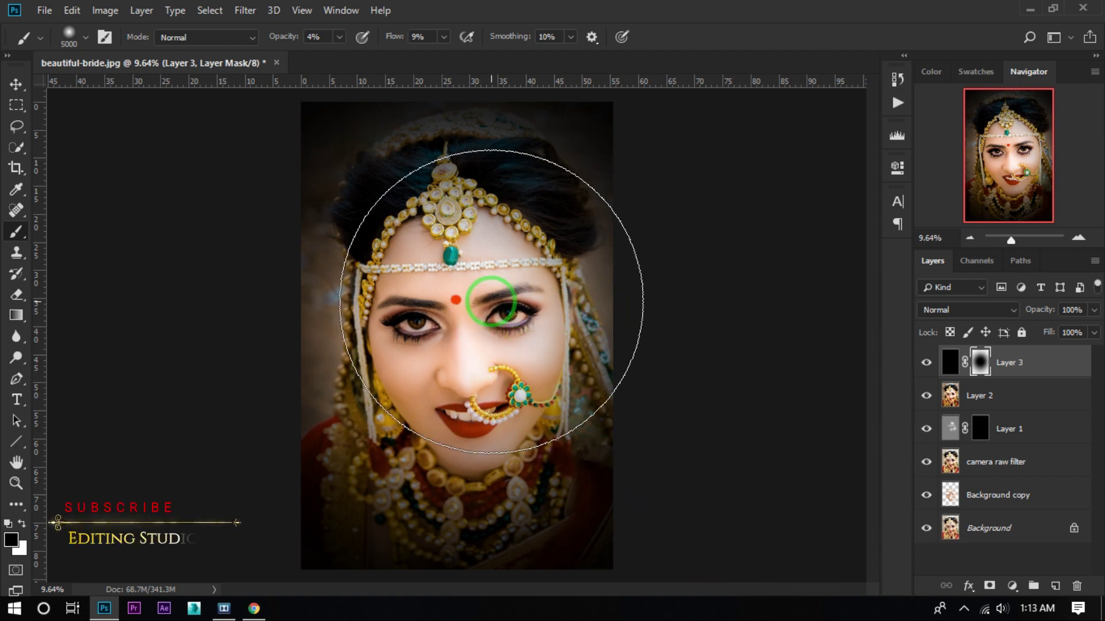
- Stamp all visible layers into a new merged Layer 4 using Ctrl+Alt+Shift+E
{"action": "scroll", "coordinate": [443, 305], "scroll_direction": "up", "scroll_amount": 4}
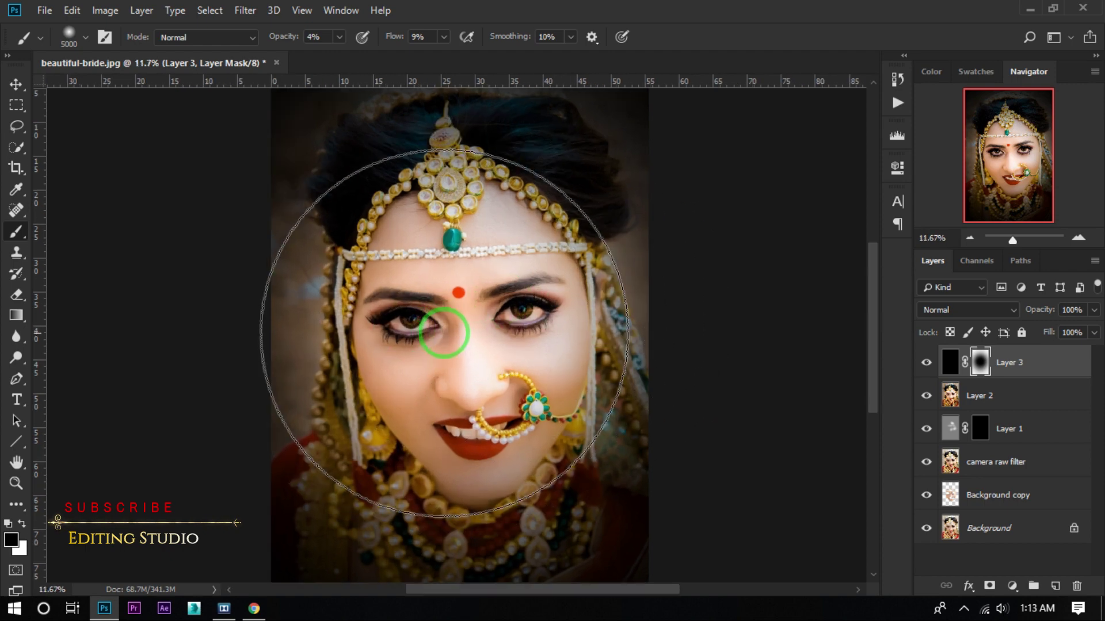
{"action": "scroll", "coordinate": [529, 322], "scroll_direction": "up", "scroll_amount": 2}
{"action": "scroll", "coordinate": [469, 301], "scroll_direction": "up", "scroll_amount": 2}
{"action": "scroll", "coordinate": [459, 257], "scroll_direction": "up", "scroll_amount": 2}
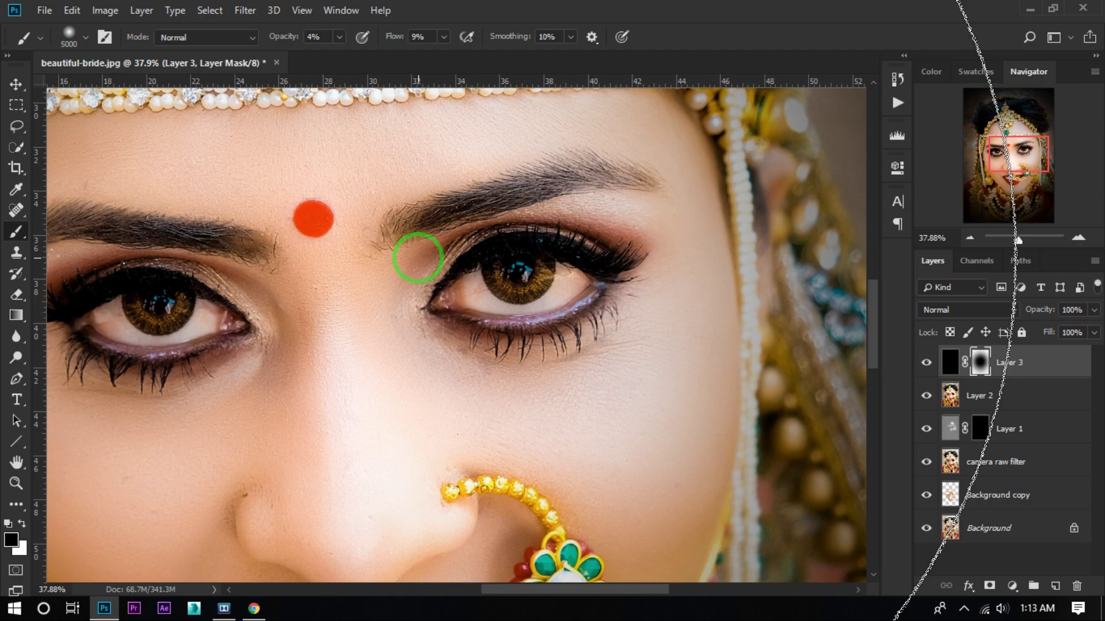
{"action": "scroll", "coordinate": [417, 258], "scroll_direction": "down", "scroll_amount": 3}
{"action": "scroll", "coordinate": [431, 248], "scroll_direction": "down", "scroll_amount": 2}
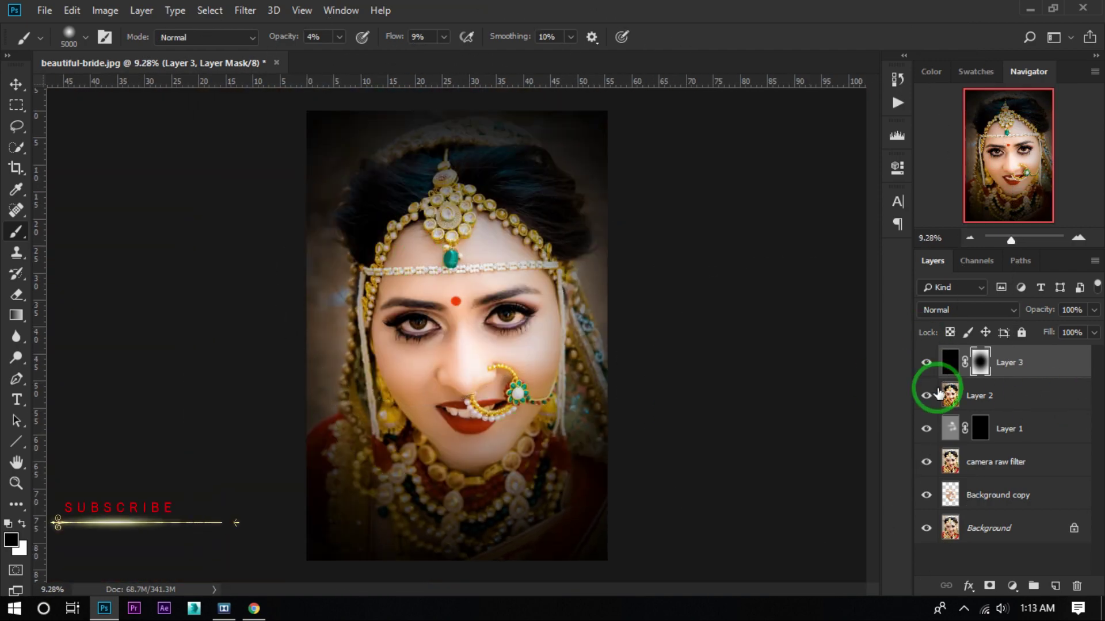
{"action": "key", "text": "ctrl+shift+alt+e"}
{"action": "key", "text": "x"}
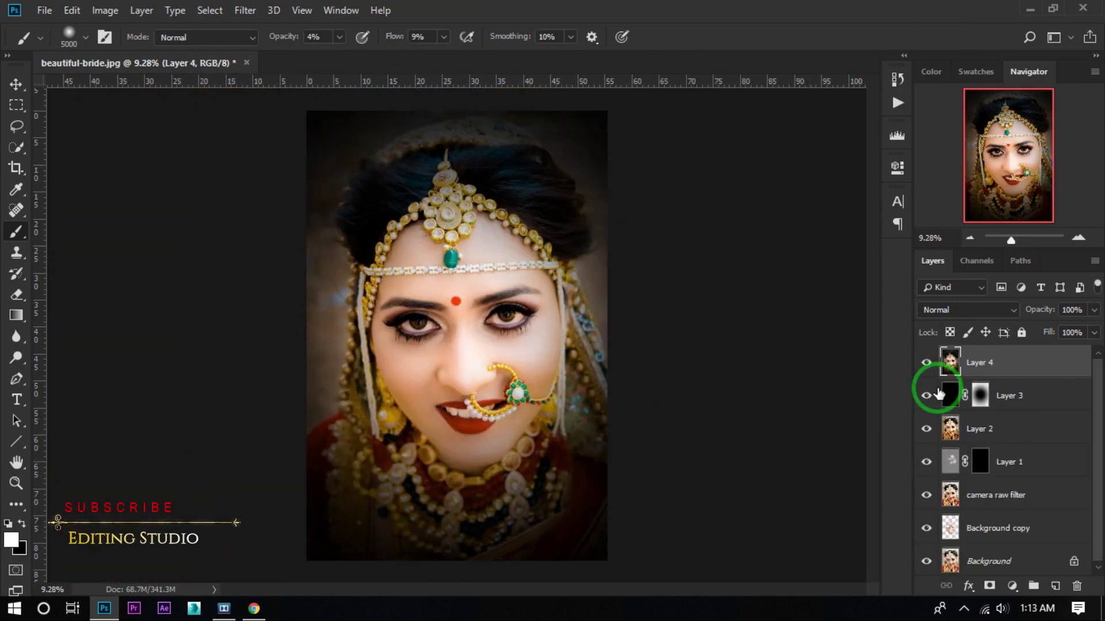
- Add a Hue/Saturation layer at Saturation -53 and invert its mask to black
{"action": "scroll", "coordinate": [460, 311], "scroll_direction": "up", "scroll_amount": 2}
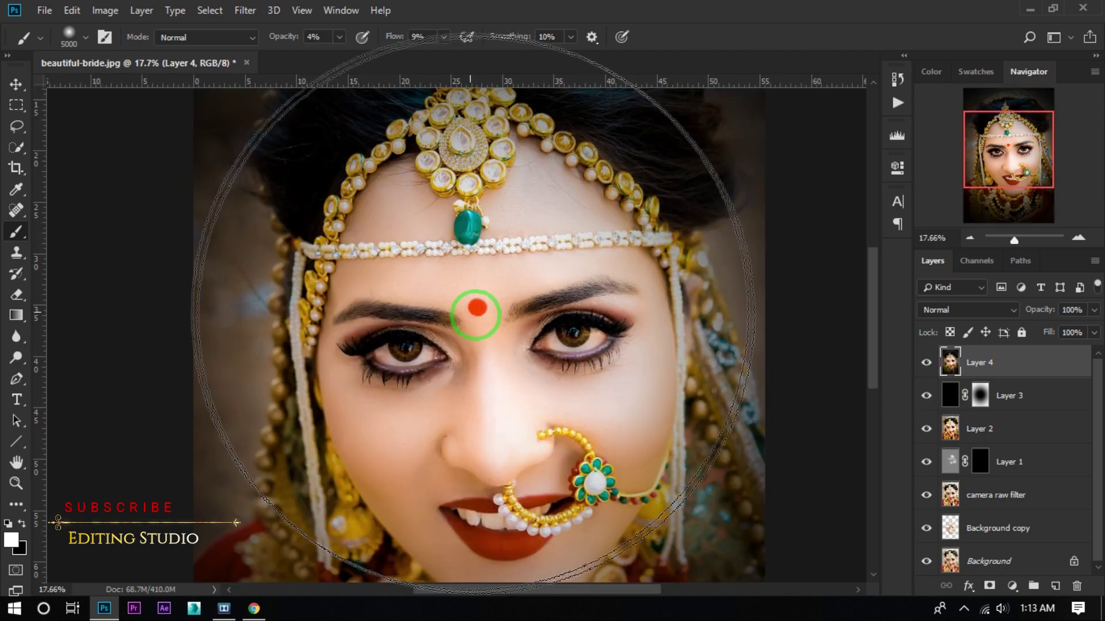
{"action": "scroll", "coordinate": [556, 345], "scroll_direction": "down", "scroll_amount": 1}
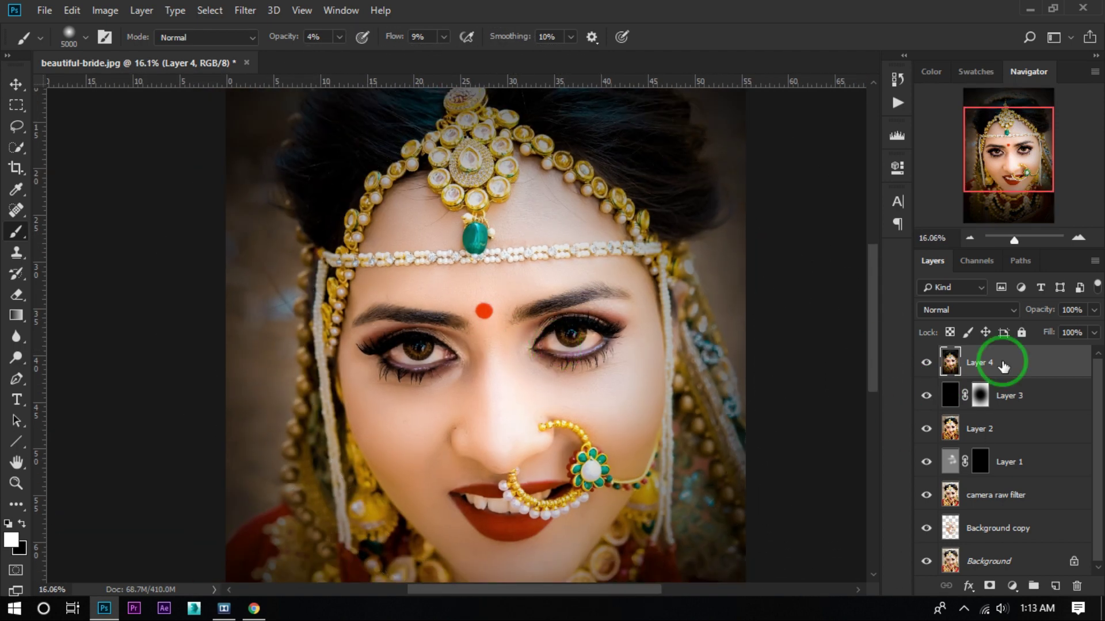
{"action": "left_click", "coordinate": [1012, 587]}
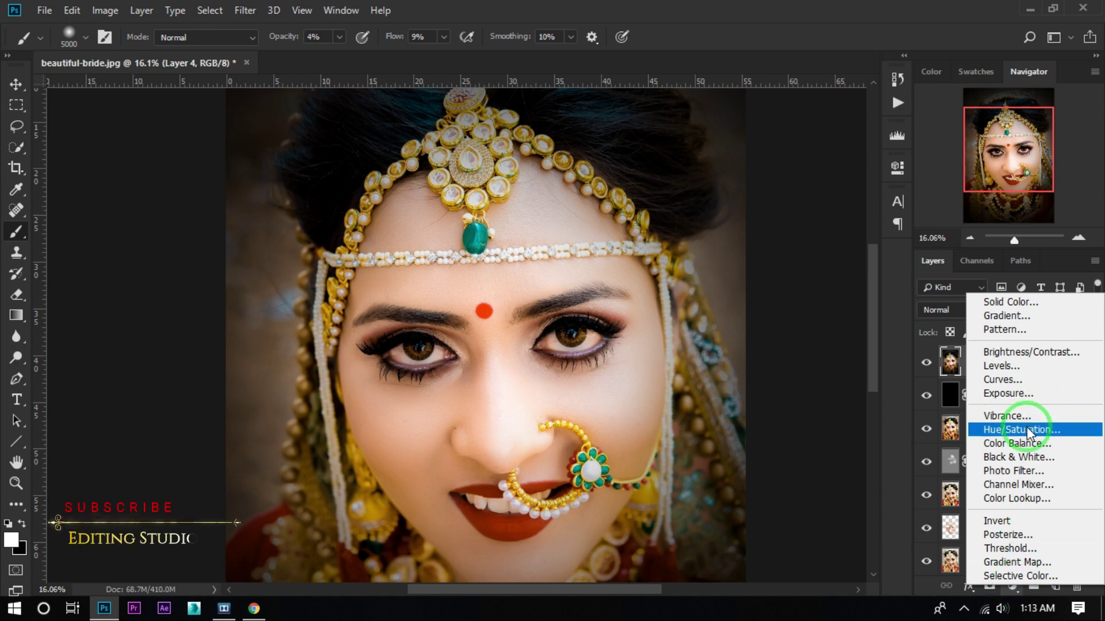
{"action": "left_click", "coordinate": [1005, 433]}
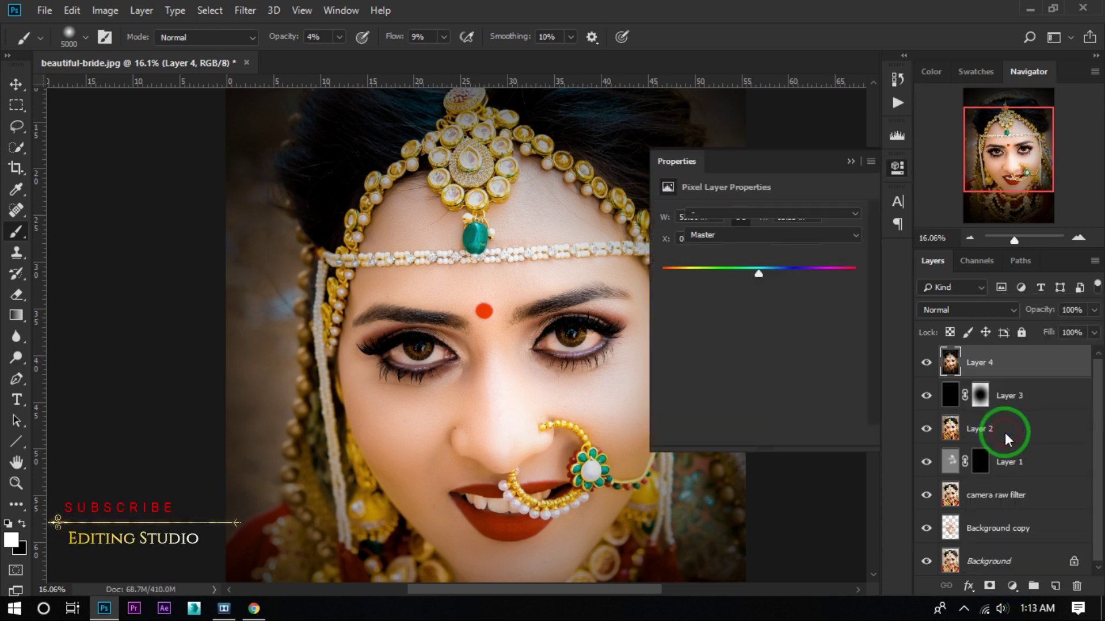
{"action": "left_click_drag", "start_coordinate": [753, 305], "coordinate": [696, 309]}
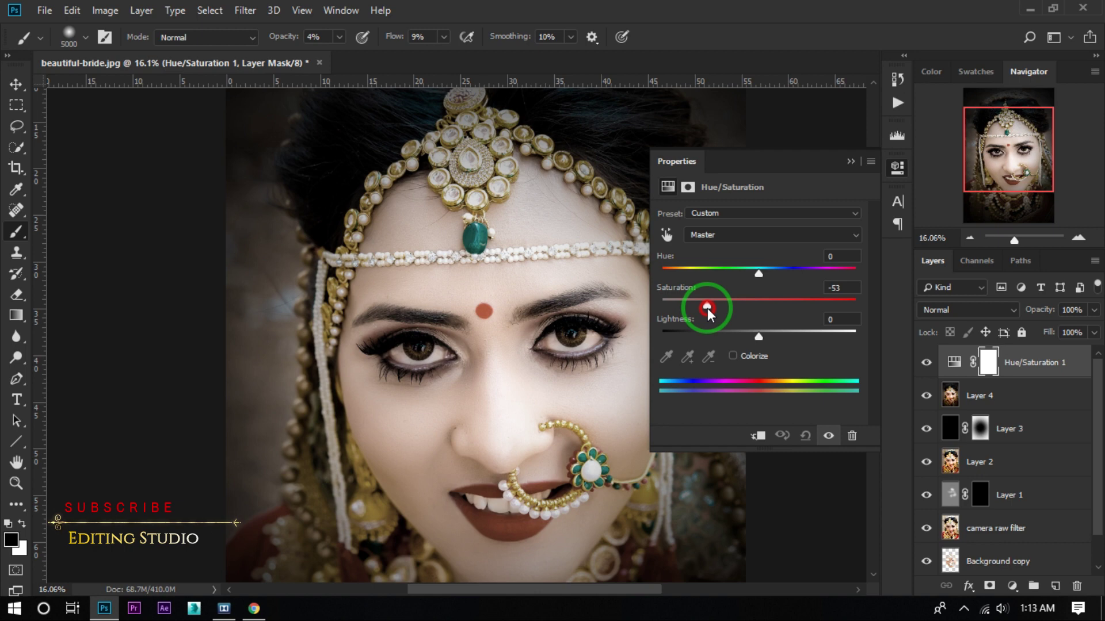
{"action": "left_click", "coordinate": [848, 163]}
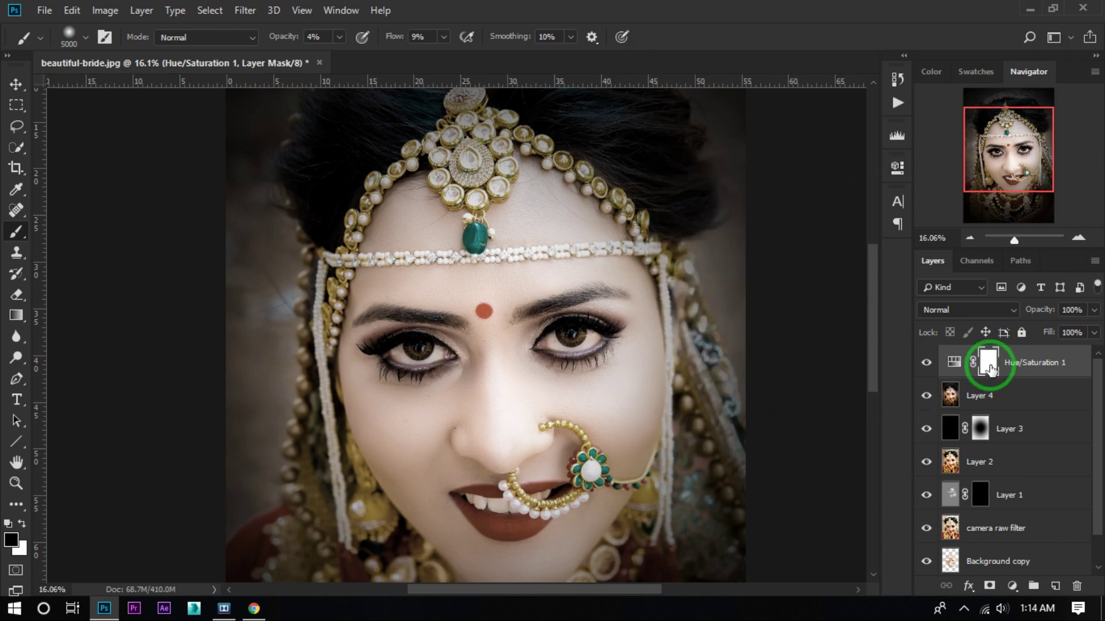
{"action": "key", "text": "ctrl+i"}
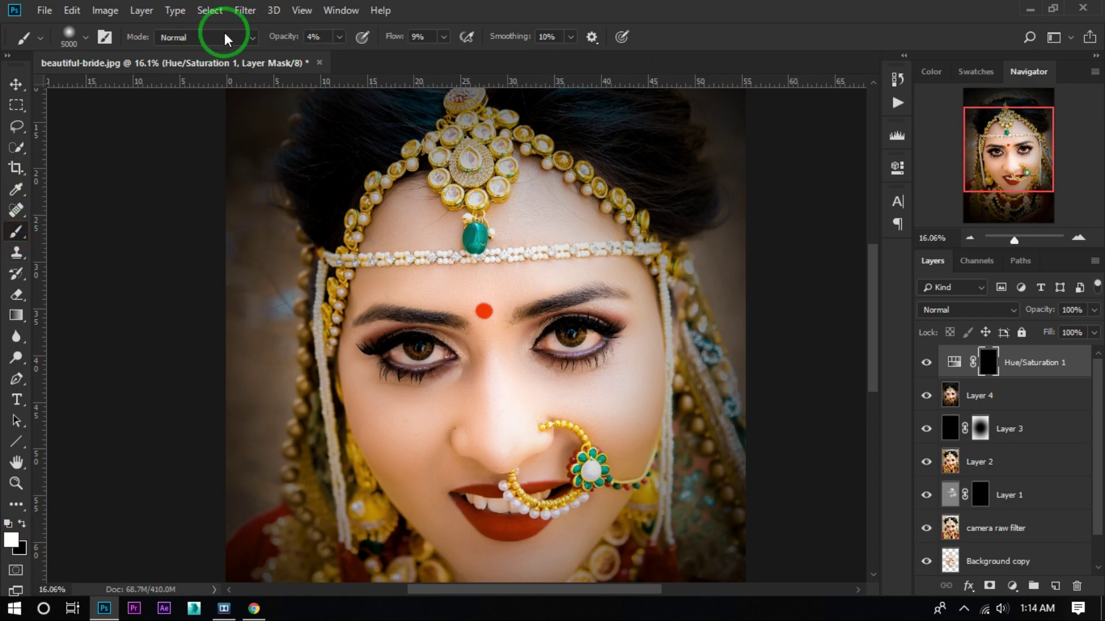
- With a smaller brush at 100% opacity, paint the mask white over both eye whites
{"action": "left_click_drag", "start_coordinate": [282, 36], "coordinate": [772, 69]}
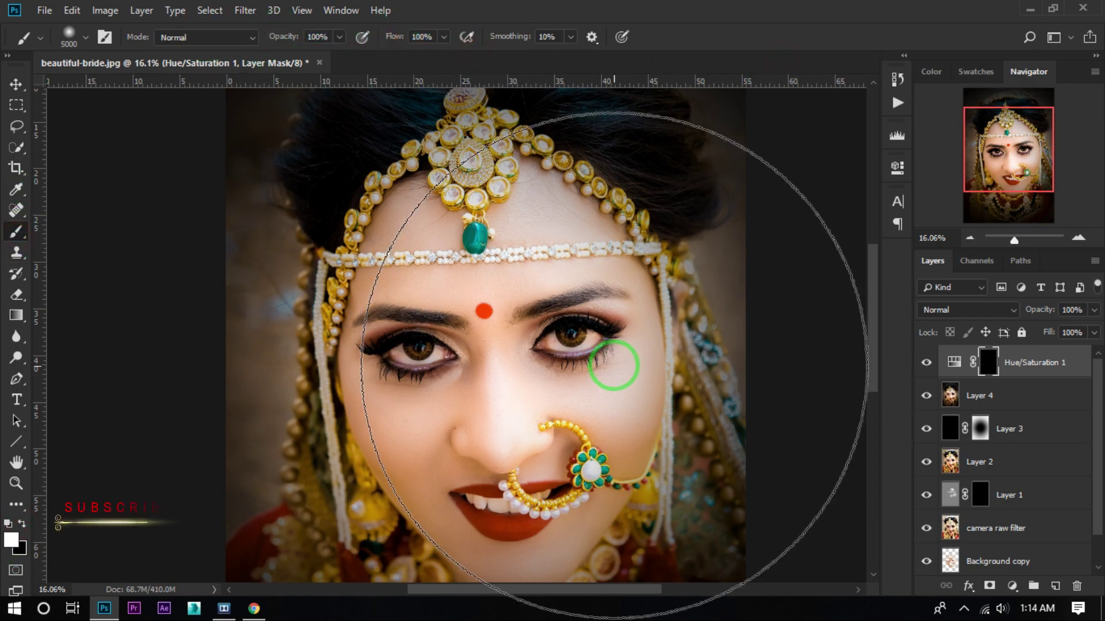
{"action": "scroll", "coordinate": [606, 341], "scroll_direction": "up", "scroll_amount": 4}
{"action": "key", "text": "bracketleft"}
{"action": "key", "text": "bracketleft"}
{"action": "key", "text": "bracketleft"}
{"action": "key", "text": "bracketleft"}
{"action": "key", "text": "bracketleft"}
{"action": "key", "text": "bracketleft"}
{"action": "key", "text": "bracketleft"}
{"action": "key", "text": "bracketleft"}
{"action": "key", "text": "bracketleft"}
{"action": "key", "text": "bracketleft"}
{"action": "key", "text": "bracketleft"}
{"action": "key", "text": "bracketleft"}
{"action": "key", "text": "bracketleft"}
{"action": "key", "text": "bracketleft"}
{"action": "key", "text": "bracketleft"}
{"action": "scroll", "coordinate": [581, 310], "scroll_direction": "up", "scroll_amount": 7}
{"action": "mouse_move", "coordinate": [569, 314]}
{"action": "left_mouse_down"}
{"action": "mouse_move", "coordinate": [631, 324]}
{"action": "mouse_move", "coordinate": [493, 387]}
{"action": "mouse_move", "coordinate": [336, 359]}
{"action": "left_mouse_up"}
{"action": "left_click_drag", "start_coordinate": [334, 316], "coordinate": [382, 387]}
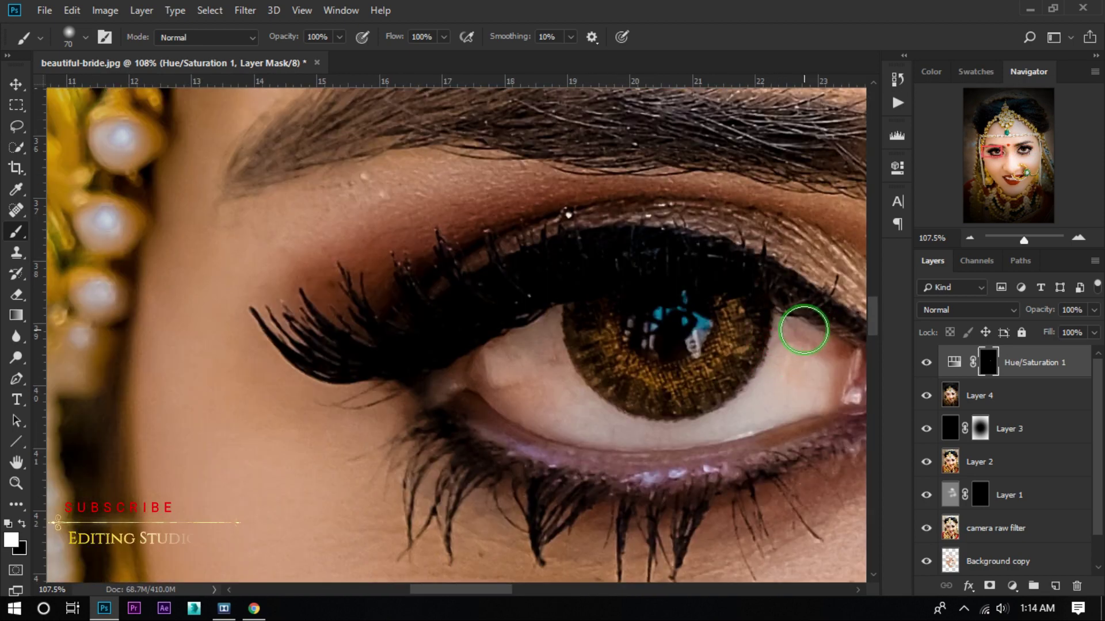
{"action": "left_click", "coordinate": [800, 324]}
{"action": "left_click_drag", "start_coordinate": [792, 403], "coordinate": [574, 427]}
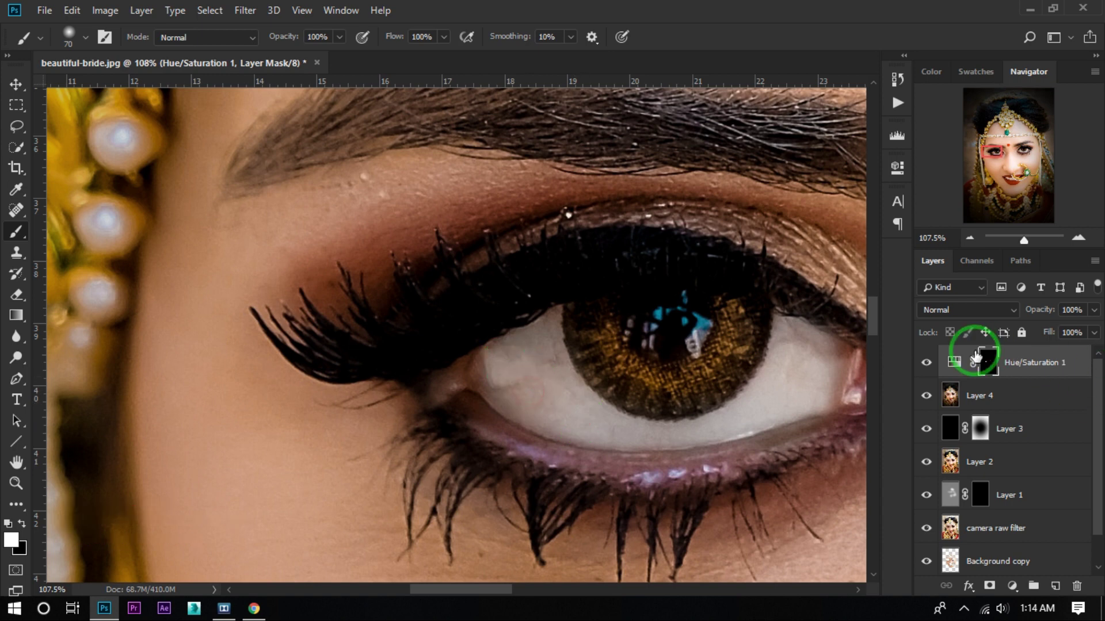
- Clip the Hue/Saturation 1 adjustment to Layer 4
{"action": "left_click", "coordinate": [927, 363]}
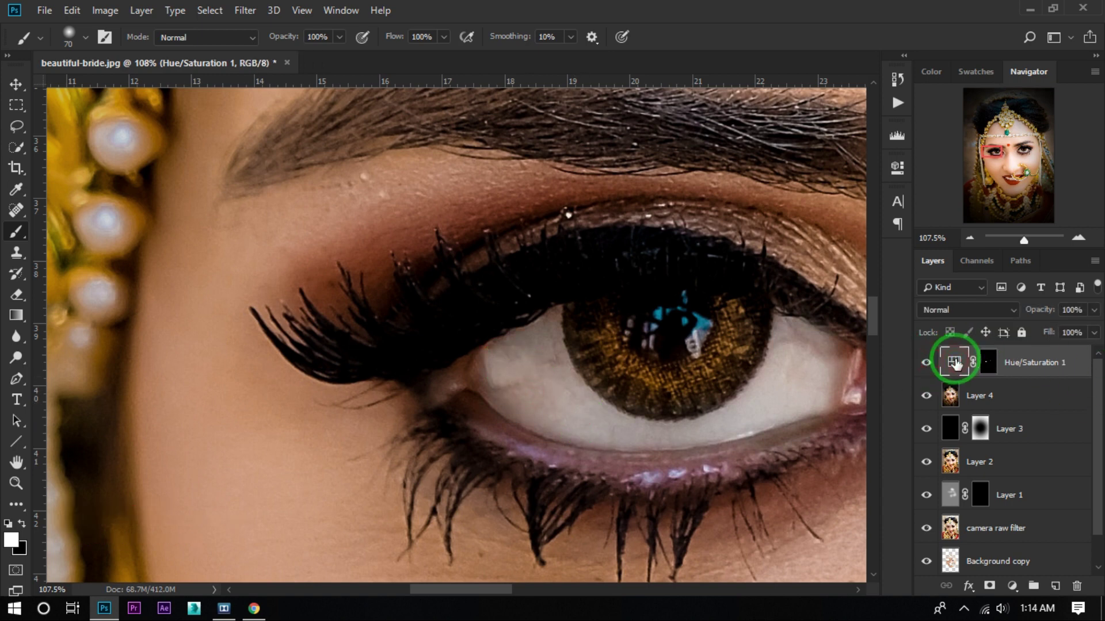
{"action": "double_click", "coordinate": [953, 362]}
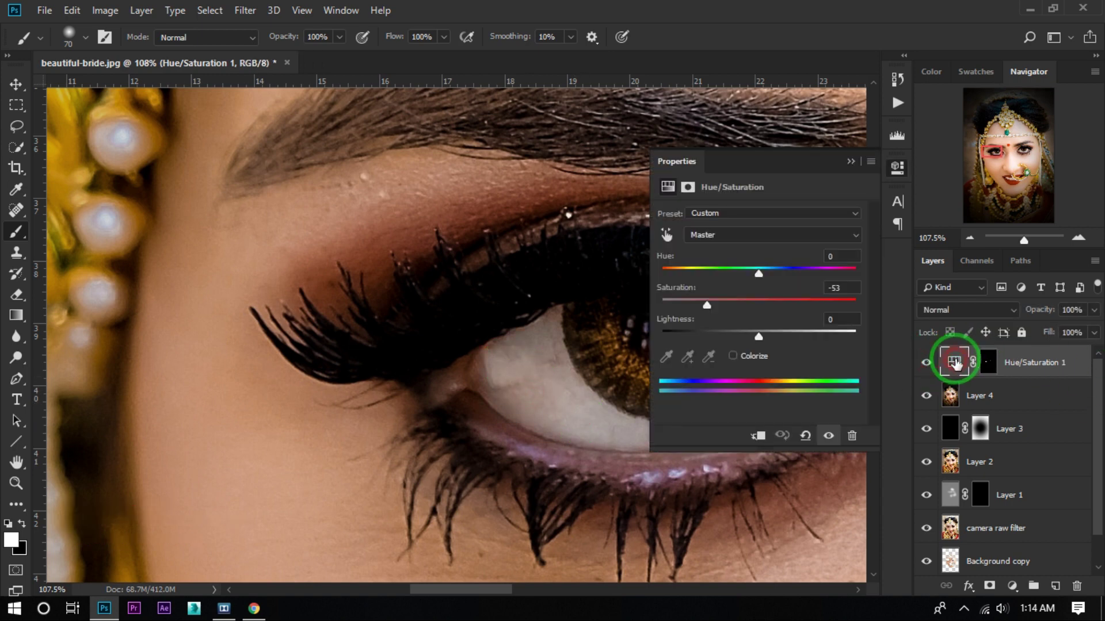
{"action": "left_click", "coordinate": [759, 437]}
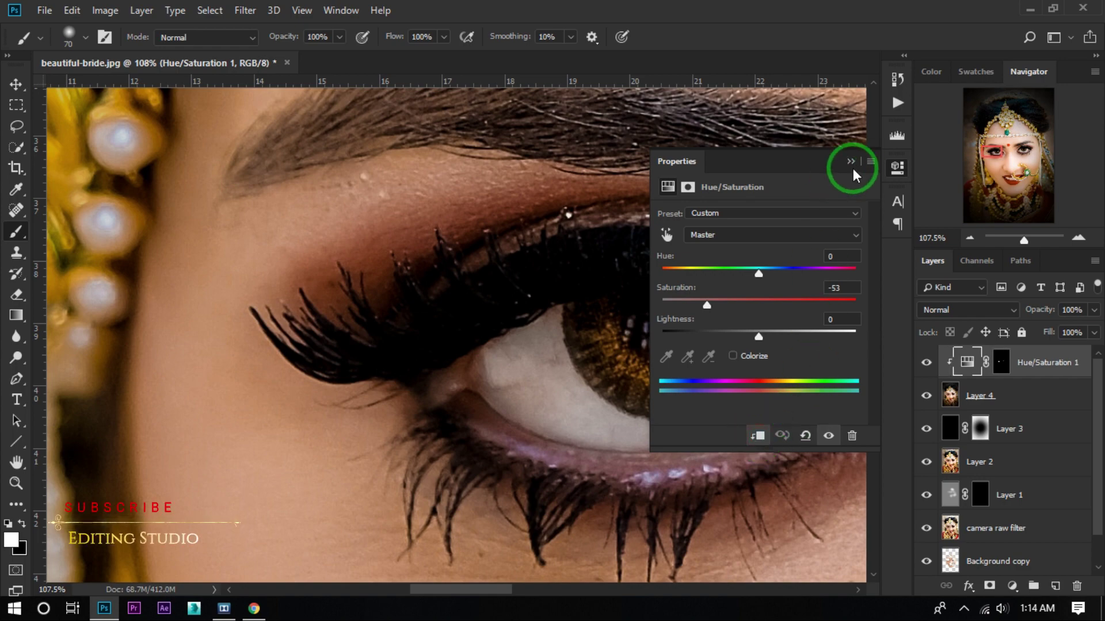
{"action": "left_click", "coordinate": [850, 162]}
{"action": "scroll", "coordinate": [535, 368], "scroll_direction": "down", "scroll_amount": 5}
{"action": "scroll", "coordinate": [696, 370], "scroll_direction": "down", "scroll_amount": 3}
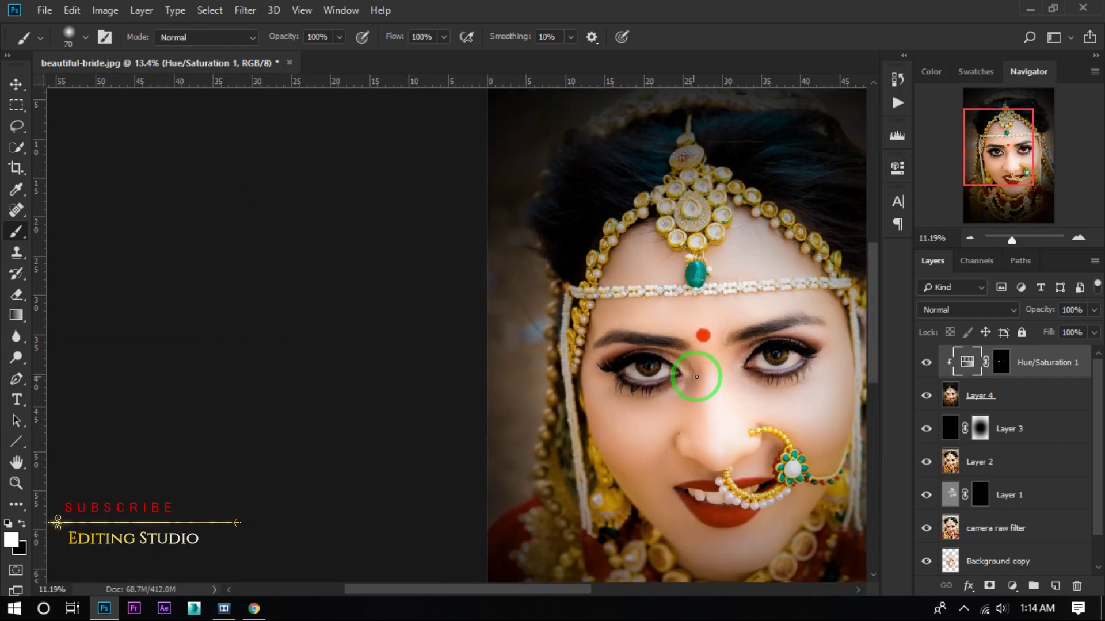
- Try a slightly lower Lightness on Hue/Saturation 1, then reset Lightness to 0
{"action": "key", "text": "ctrl+0"}
{"action": "scroll", "coordinate": [469, 317], "scroll_direction": "up", "scroll_amount": 3}
{"action": "scroll", "coordinate": [518, 301], "scroll_direction": "up", "scroll_amount": 2}
{"action": "scroll", "coordinate": [621, 370], "scroll_direction": "up", "scroll_amount": 1}
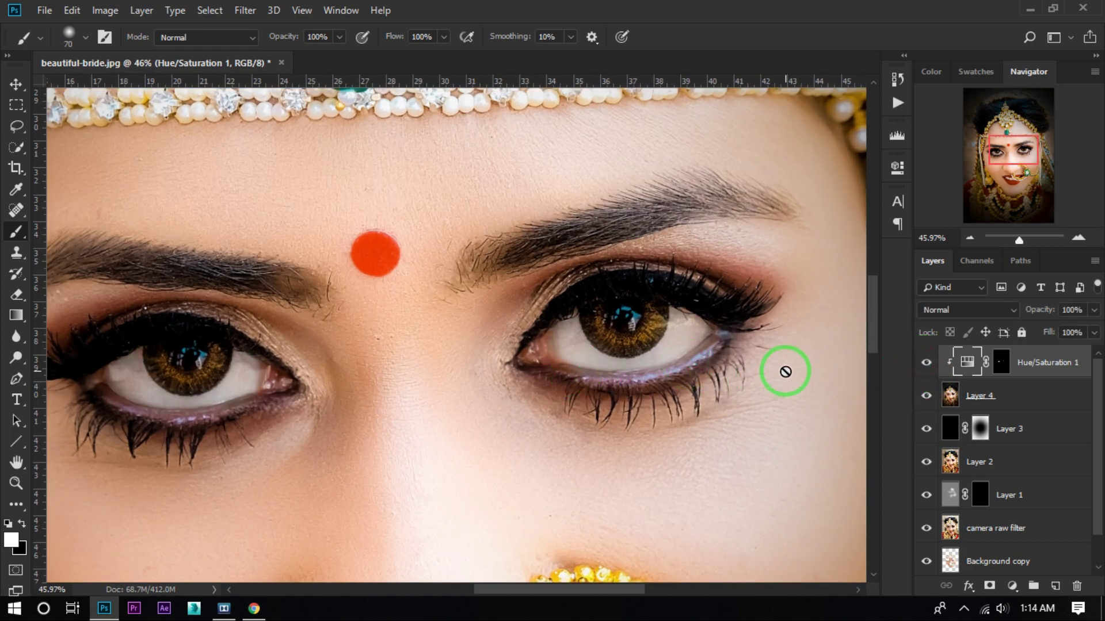
{"action": "double_click", "coordinate": [968, 363]}
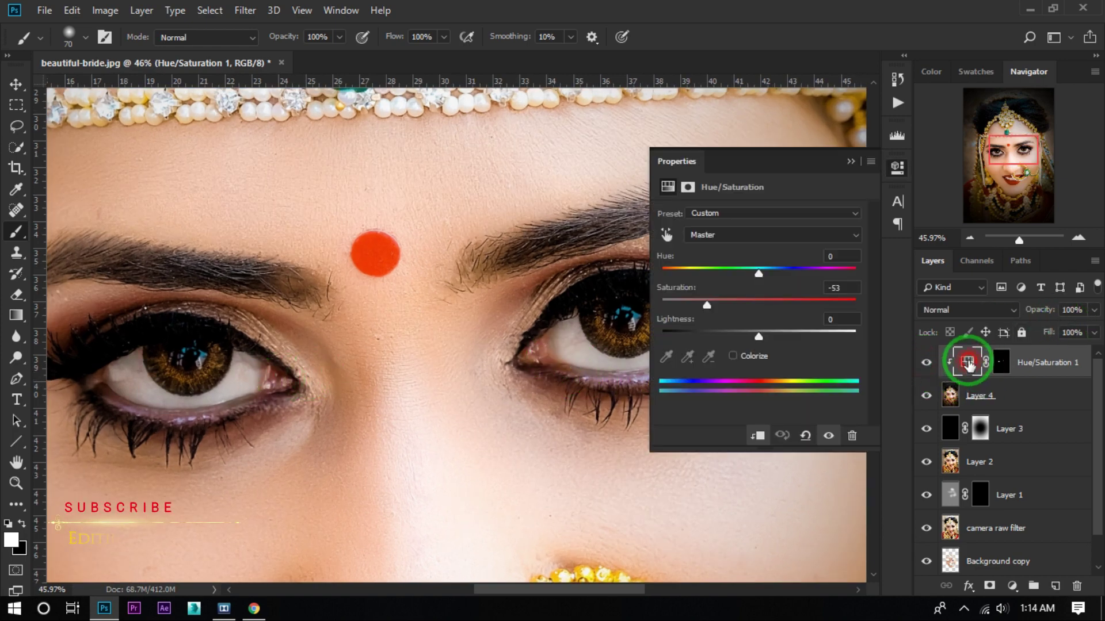
{"action": "left_click_drag", "start_coordinate": [758, 338], "coordinate": [754, 339]}
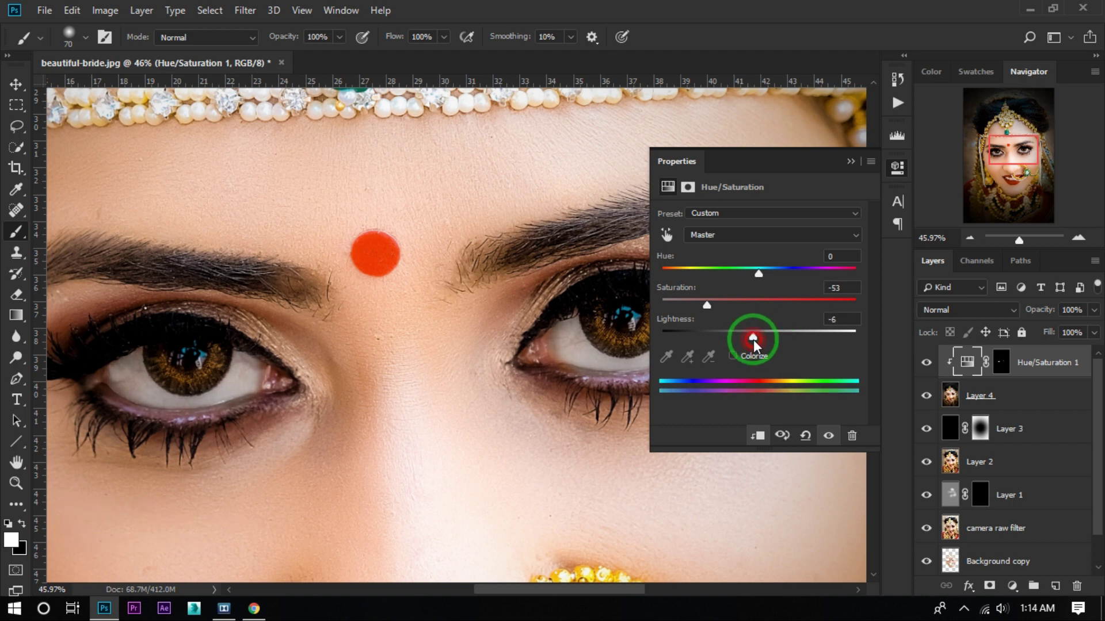
{"action": "left_click", "coordinate": [841, 320]}
{"action": "type", "text": "0"}
{"action": "key", "text": "Return"}
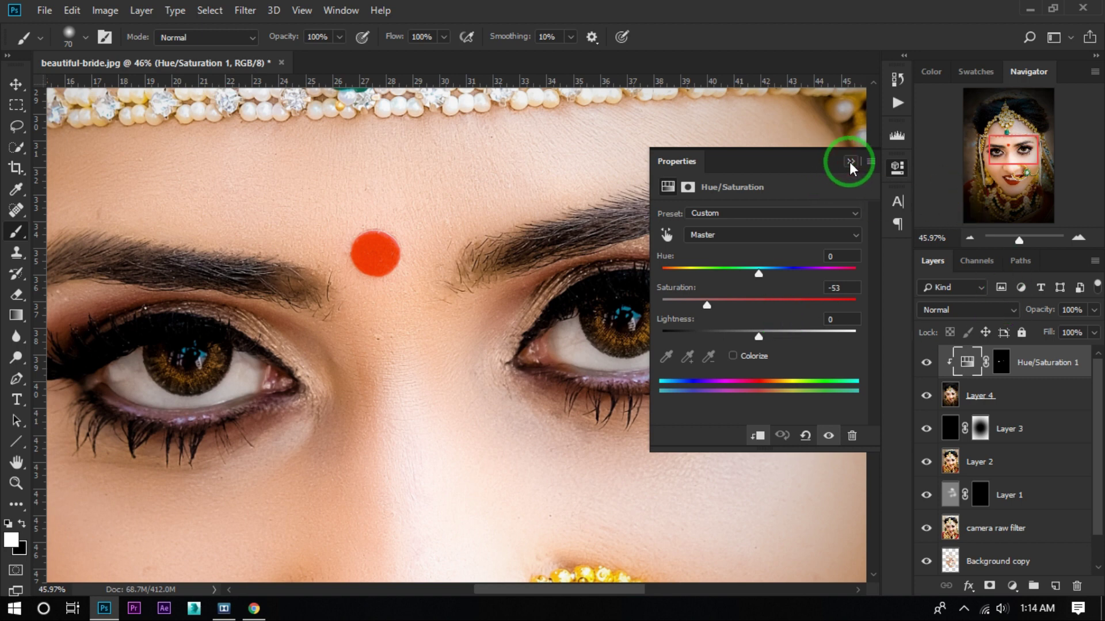
{"action": "left_click", "coordinate": [845, 161]}
{"action": "left_click", "coordinate": [1010, 585]}
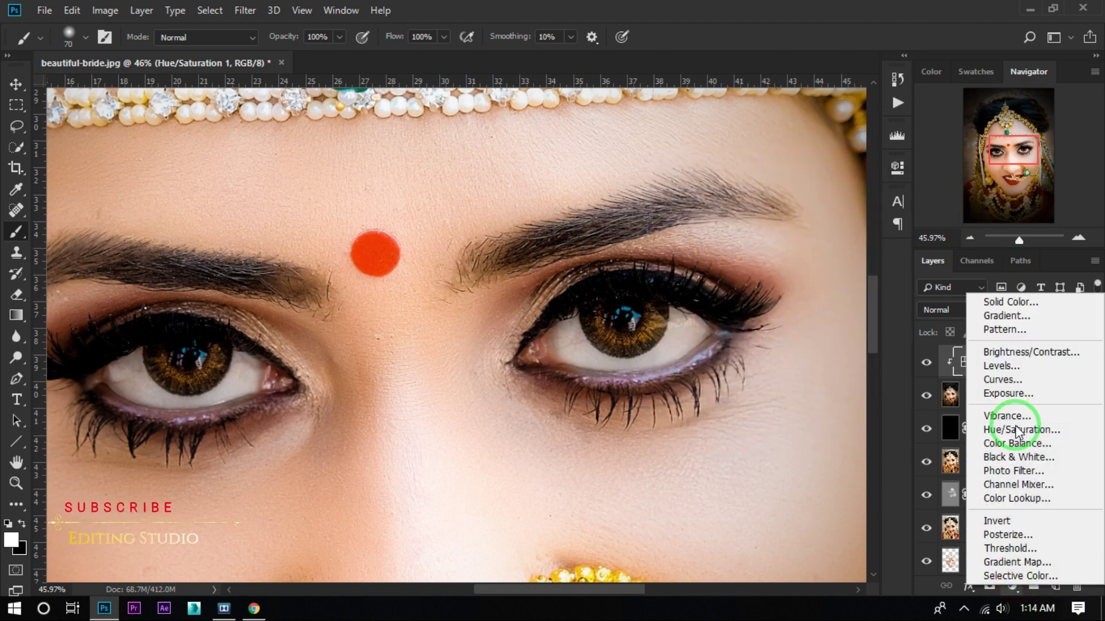
- Add an Exposure layer raised to +1.67, clipped above Hue/Saturation 1
{"action": "left_click", "coordinate": [1020, 393]}
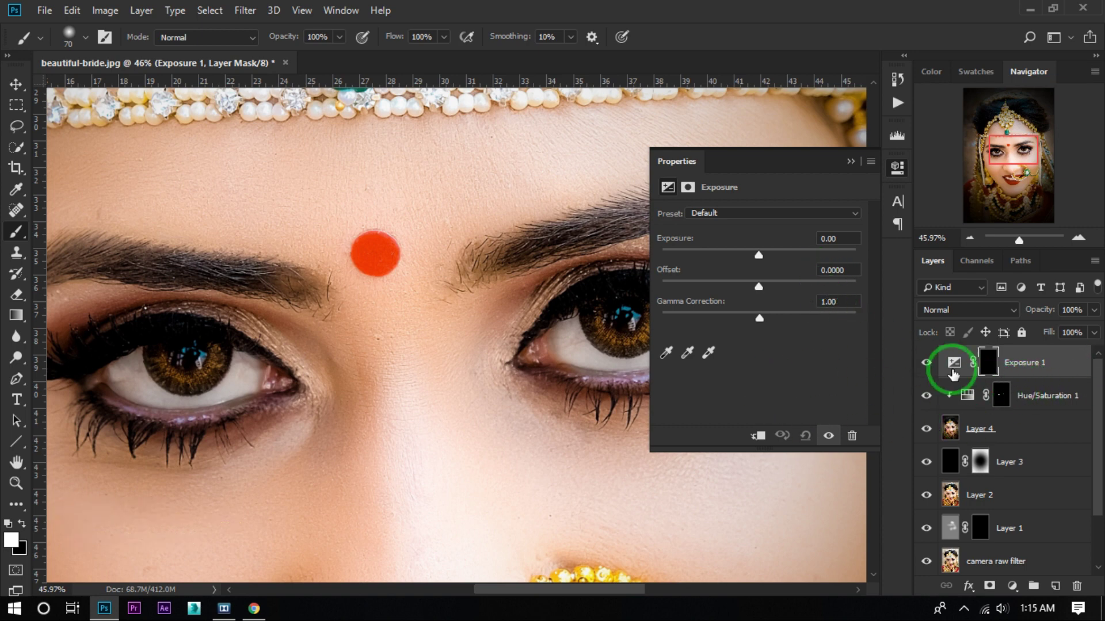
{"action": "left_click", "coordinate": [757, 435]}
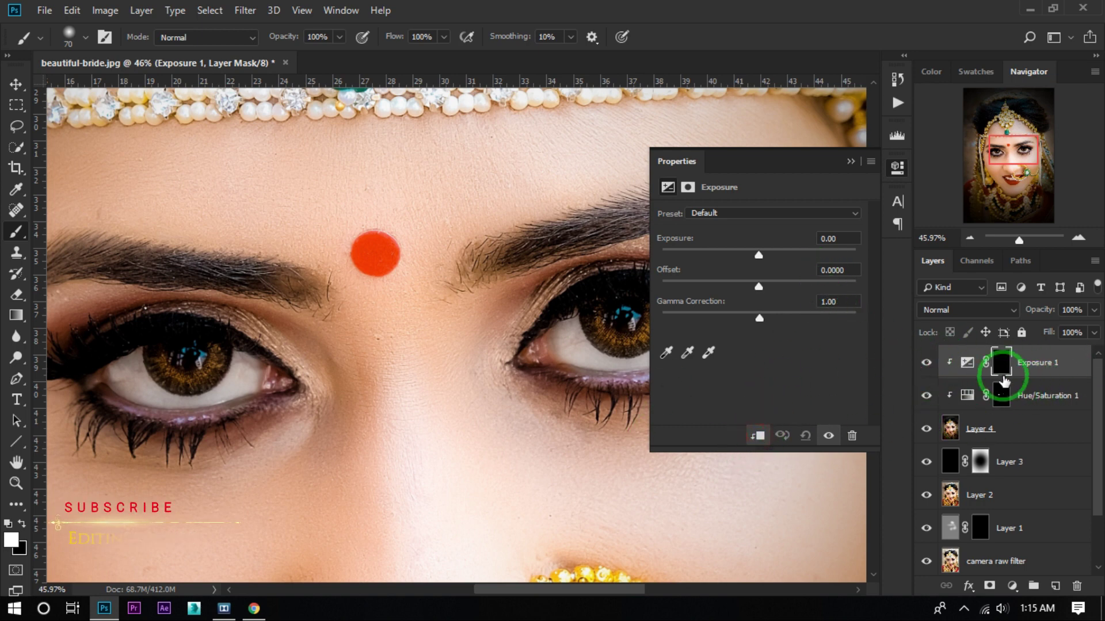
{"action": "left_click_drag", "start_coordinate": [763, 256], "coordinate": [768, 259]}
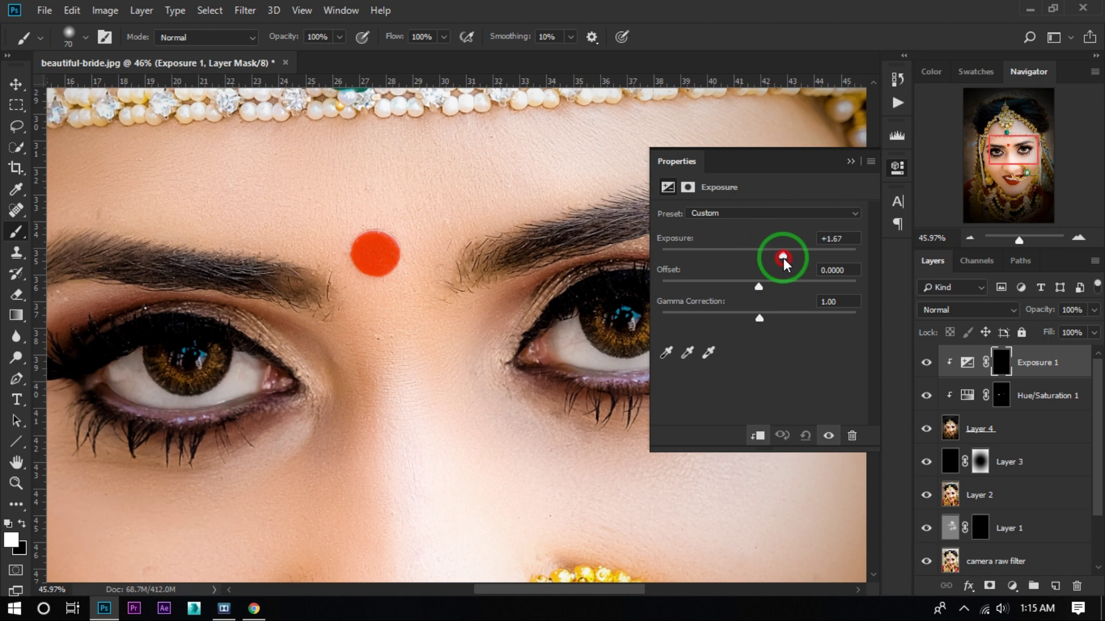
{"action": "left_click", "coordinate": [850, 162]}
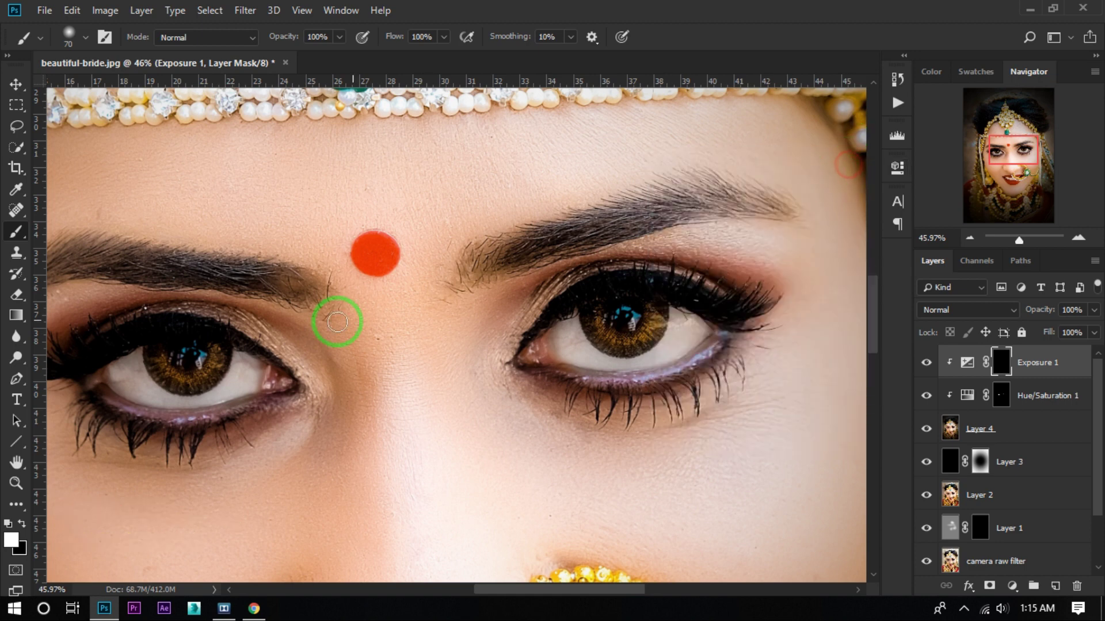
- Paint the Exposure mask white over both eye whites to brighten them
{"action": "scroll", "coordinate": [662, 322], "scroll_direction": "up", "scroll_amount": 3}
{"action": "mouse_move", "coordinate": [635, 282]}
{"action": "left_mouse_down"}
{"action": "mouse_move", "coordinate": [636, 328]}
{"action": "mouse_move", "coordinate": [469, 363]}
{"action": "mouse_move", "coordinate": [451, 327]}
{"action": "mouse_move", "coordinate": [374, 326]}
{"action": "left_mouse_up"}
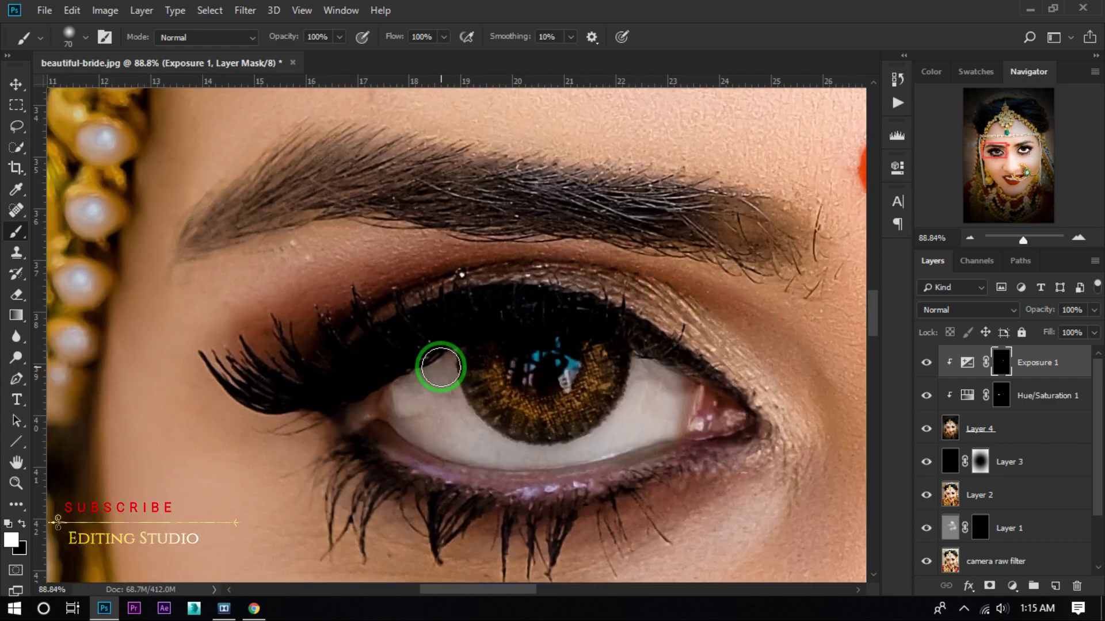
{"action": "mouse_move", "coordinate": [619, 374]}
{"action": "left_mouse_down"}
{"action": "mouse_move", "coordinate": [605, 414]}
{"action": "mouse_move", "coordinate": [626, 432]}
{"action": "left_mouse_up"}
{"action": "mouse_move", "coordinate": [528, 456]}
{"action": "left_mouse_down"}
{"action": "mouse_move", "coordinate": [395, 424]}
{"action": "mouse_move", "coordinate": [424, 402]}
{"action": "mouse_move", "coordinate": [493, 454]}
{"action": "mouse_move", "coordinate": [535, 449]}
{"action": "left_mouse_up"}
{"action": "scroll", "coordinate": [660, 384], "scroll_direction": "down", "scroll_amount": 5}
{"action": "scroll", "coordinate": [660, 384], "scroll_direction": "down", "scroll_amount": 5}
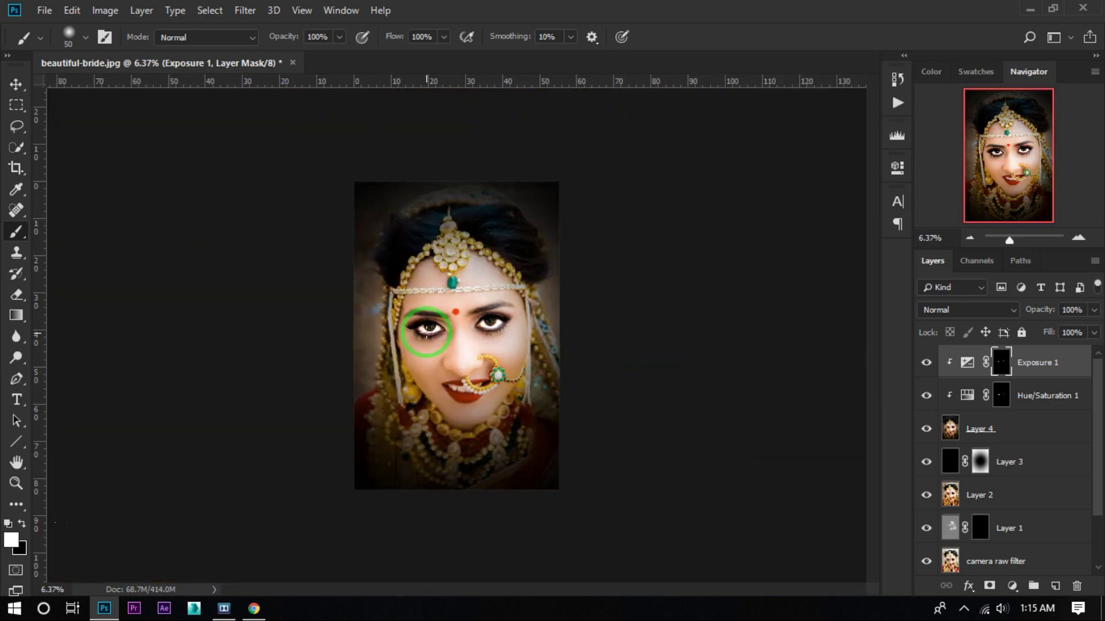
{"action": "scroll", "coordinate": [406, 315], "scroll_direction": "up", "scroll_amount": 3}
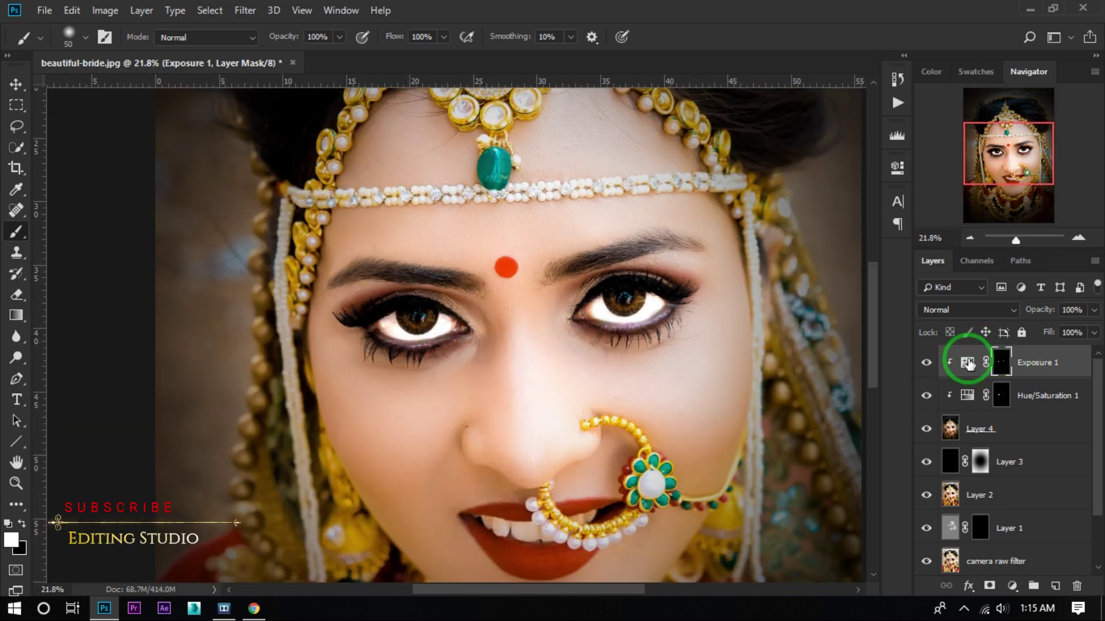
- Lower the Exposure 1 value to +0.56 to tone down the eye whites
{"action": "double_click", "coordinate": [968, 362]}
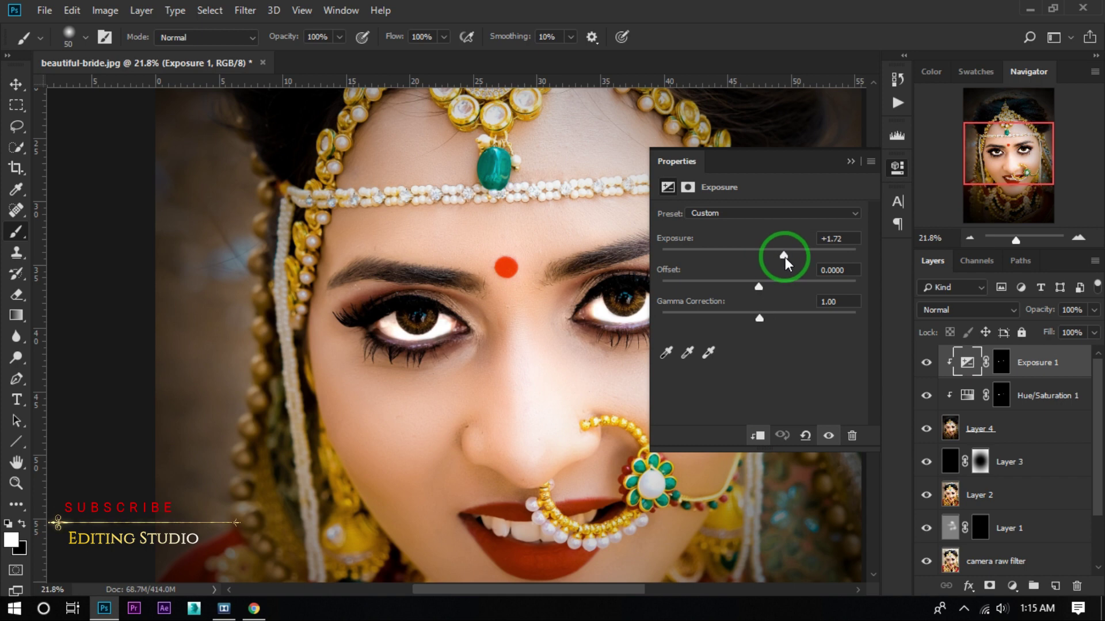
{"action": "left_click_drag", "start_coordinate": [784, 259], "coordinate": [768, 262]}
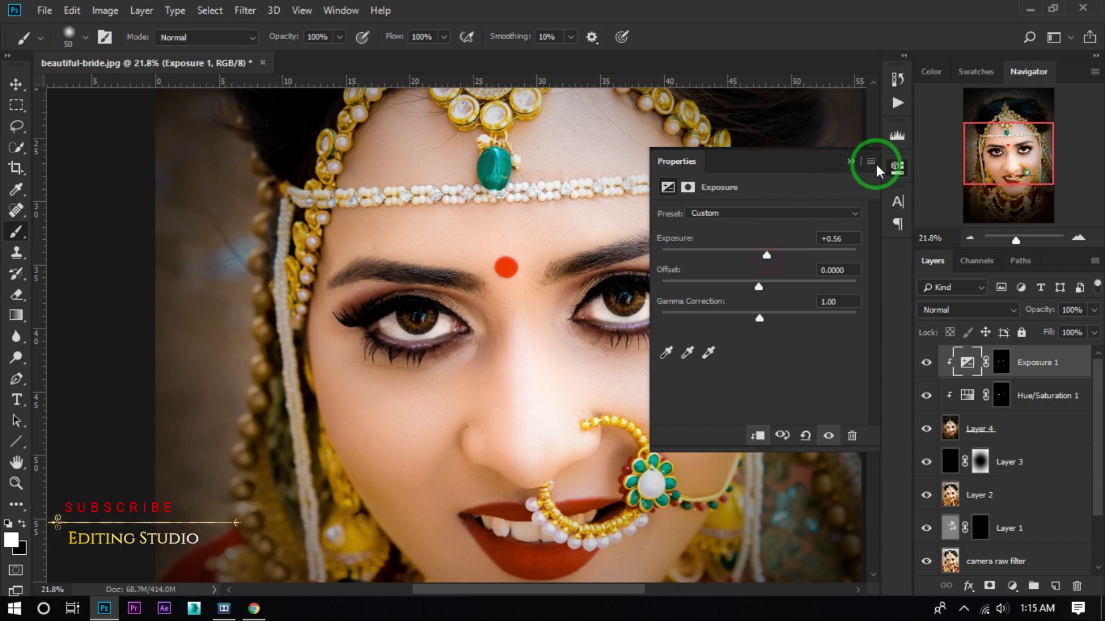
{"action": "left_click", "coordinate": [850, 160]}
- Fit the image in the window and stamp all visible layers into Layer 5
{"action": "key", "text": "ctrl+0"}
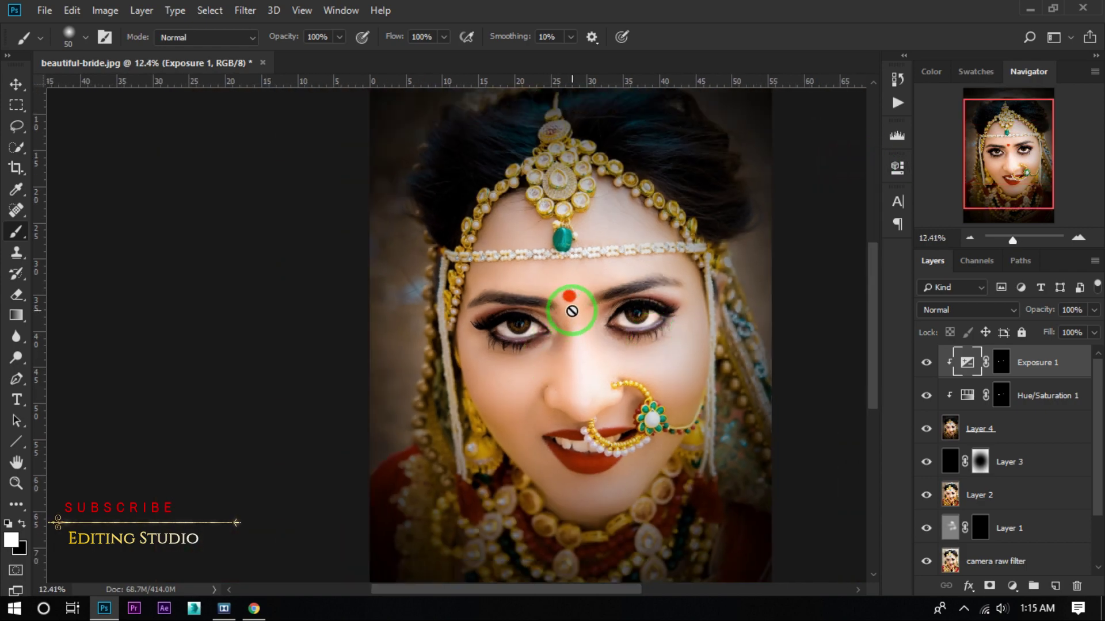
{"action": "scroll", "coordinate": [572, 311], "scroll_direction": "down", "scroll_amount": 2}
{"action": "scroll", "coordinate": [545, 321], "scroll_direction": "up", "scroll_amount": 3}
{"action": "scroll", "coordinate": [475, 332], "scroll_direction": "up", "scroll_amount": 2}
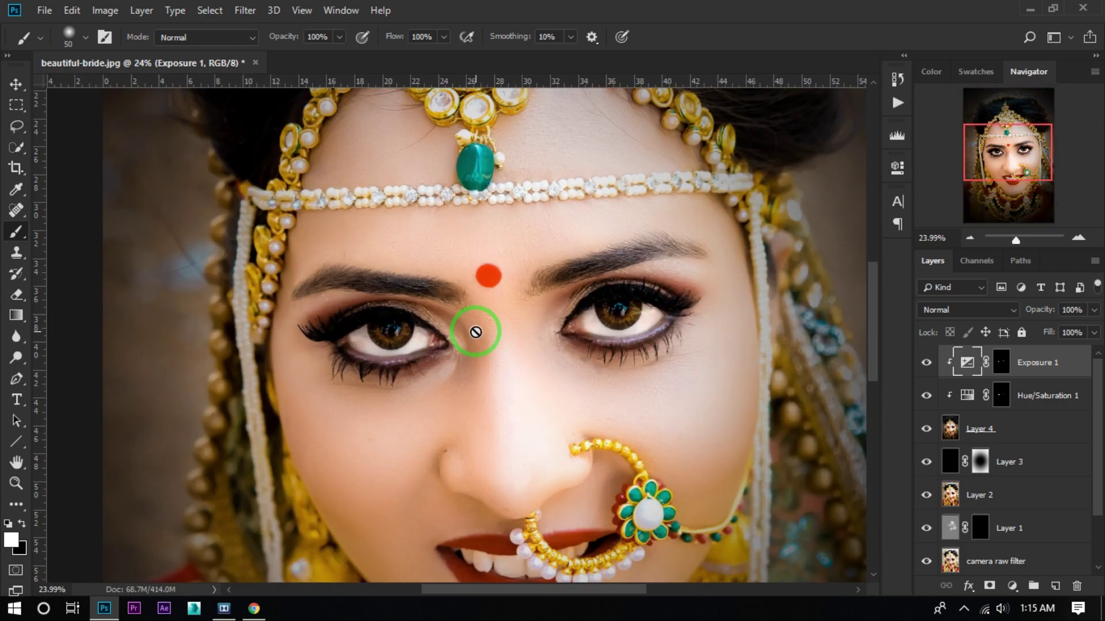
{"action": "key", "text": "ctrl+0"}
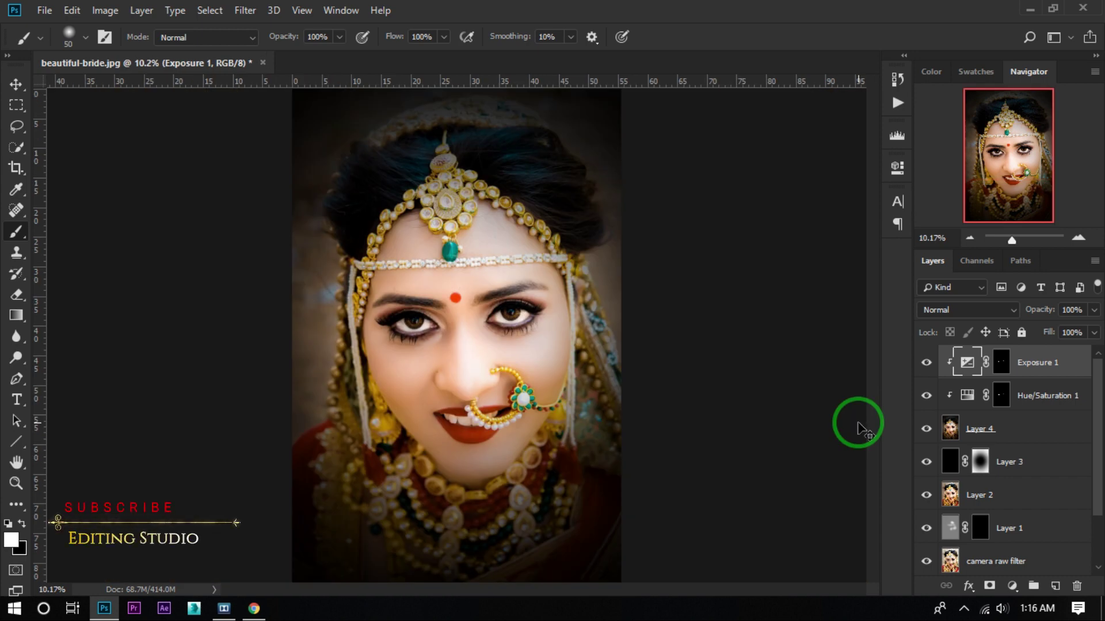
{"action": "key", "text": "ctrl+shift+alt+e"}
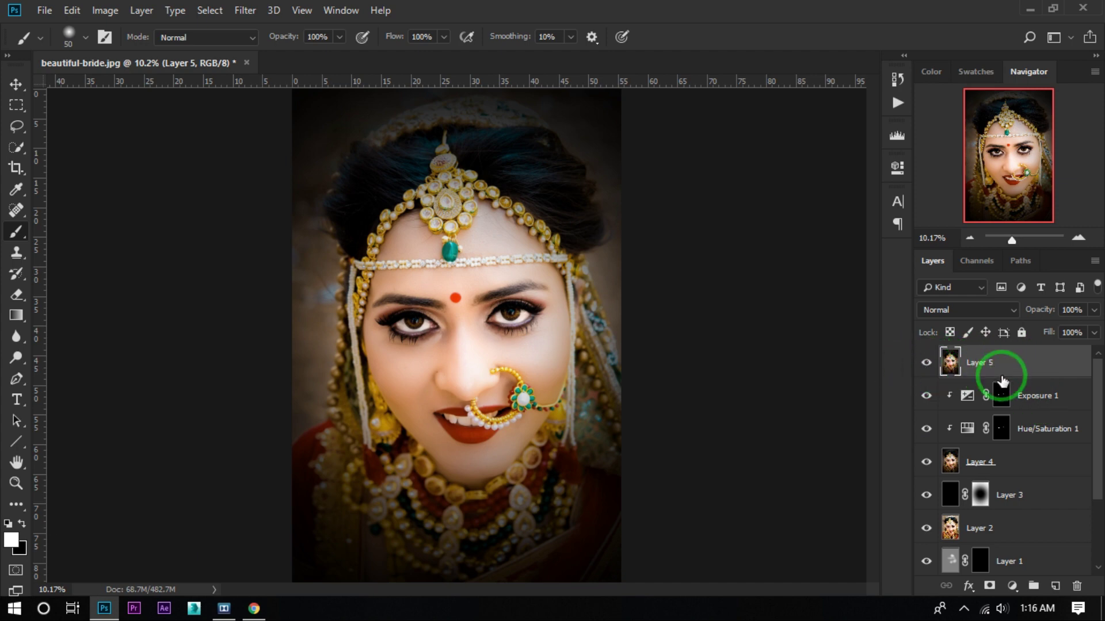
- Select Layer 5 through Background copy and group them into Group 1
{"action": "scroll", "coordinate": [1001, 380], "scroll_direction": "down", "scroll_amount": 3}
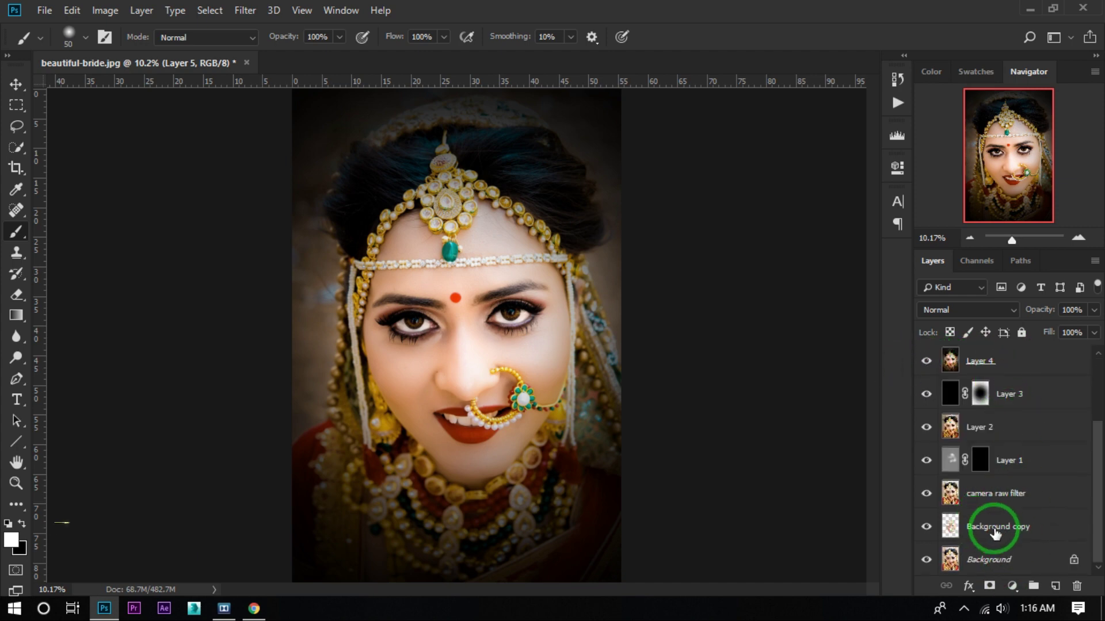
{"action": "scroll", "coordinate": [1004, 506], "scroll_direction": "up", "scroll_amount": 3}
{"action": "scroll", "coordinate": [1027, 526], "scroll_direction": "down", "scroll_amount": 3}
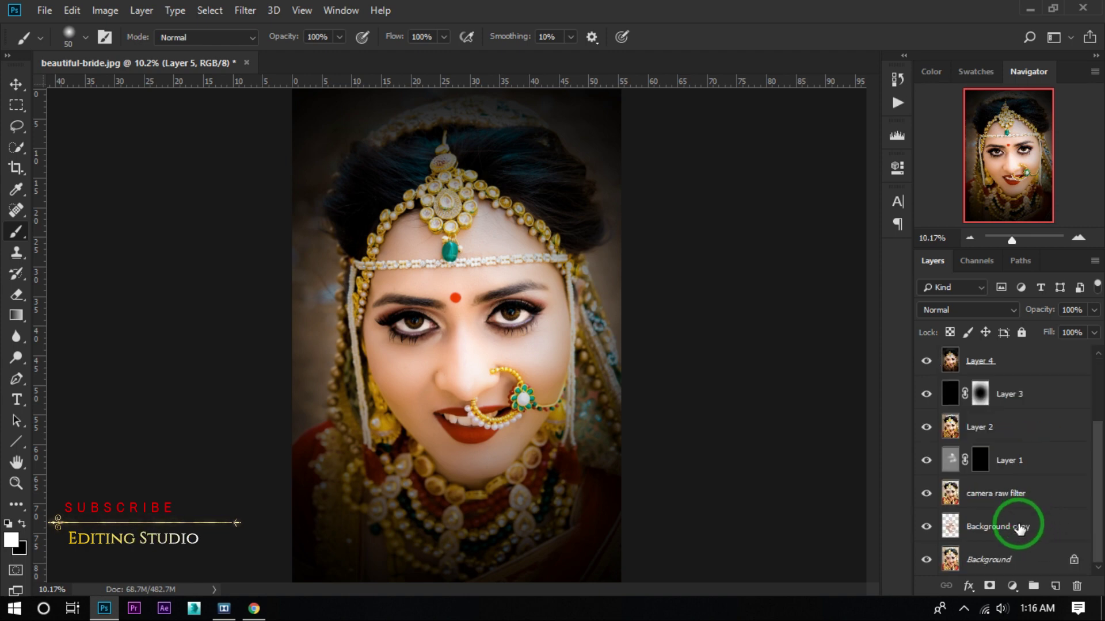
{"action": "left_click", "coordinate": [1019, 527], "text": "shift"}
{"action": "scroll", "coordinate": [1008, 455], "scroll_direction": "up", "scroll_amount": 3}
{"action": "left_click", "coordinate": [995, 377]}
{"action": "key", "text": "ctrl+g"}
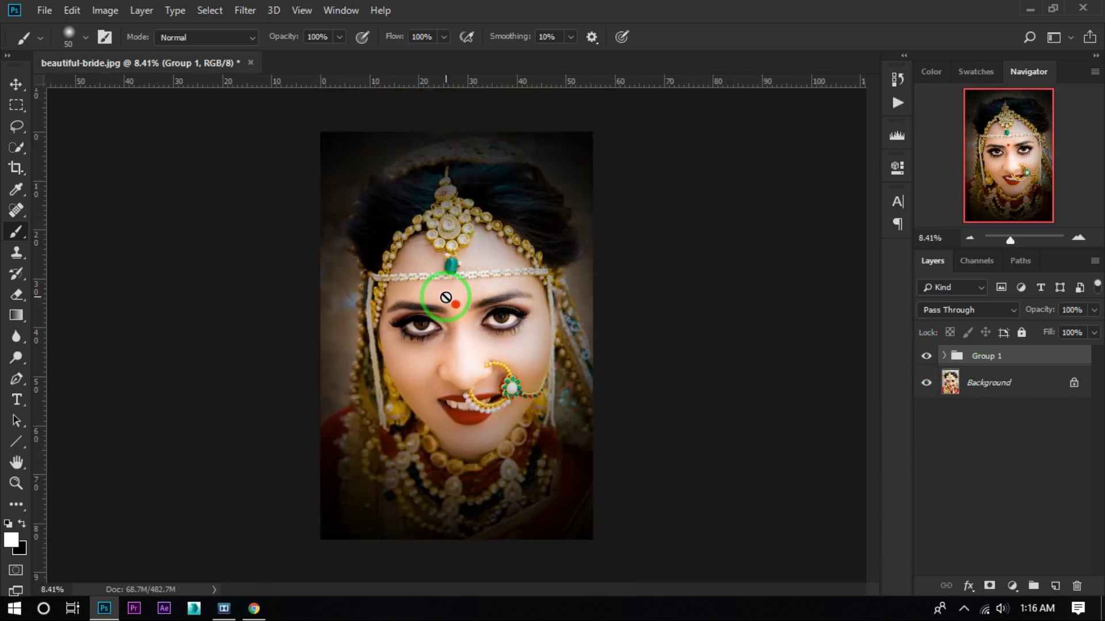
- Toggle Group 1 off and on to compare the edits with the original photo
{"action": "left_click", "coordinate": [926, 357]}
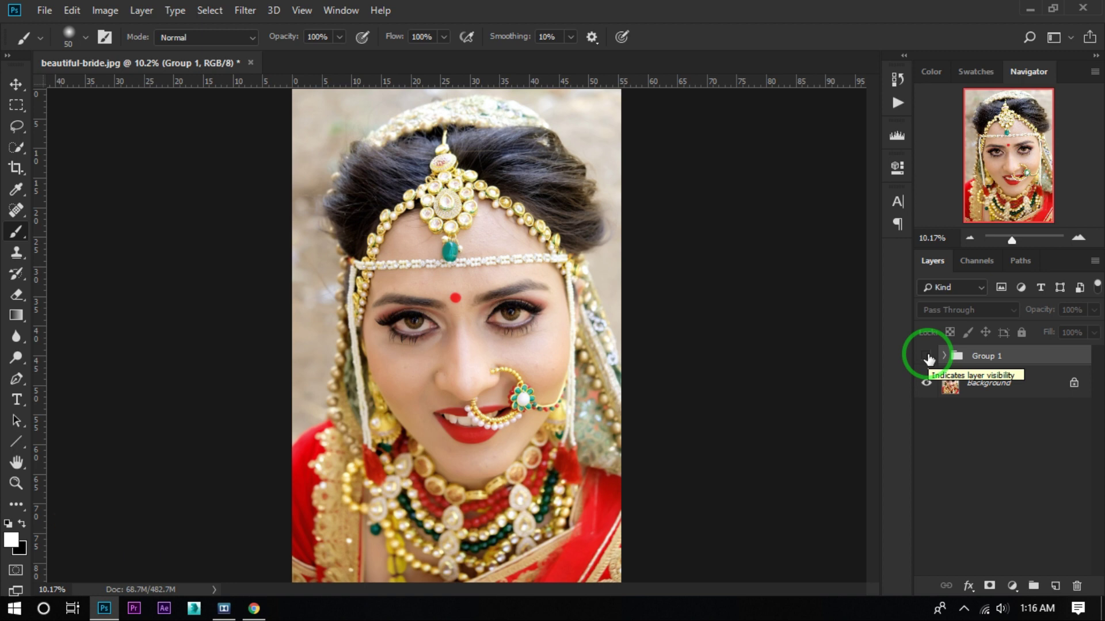
{"action": "left_click", "coordinate": [927, 356]}
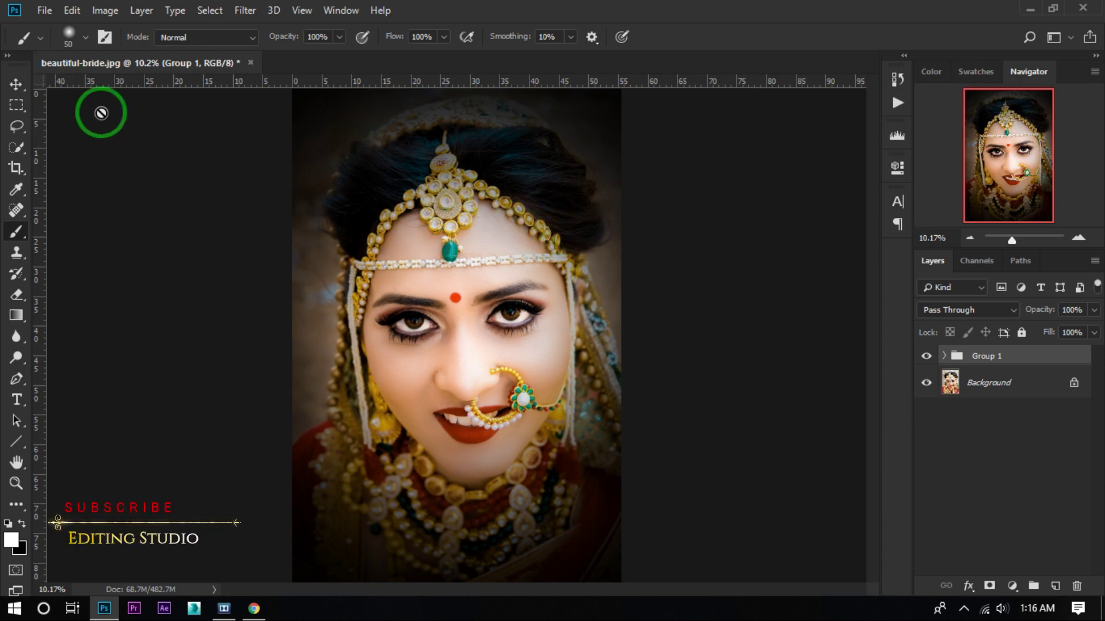
{"action": "left_click", "coordinate": [46, 9]}
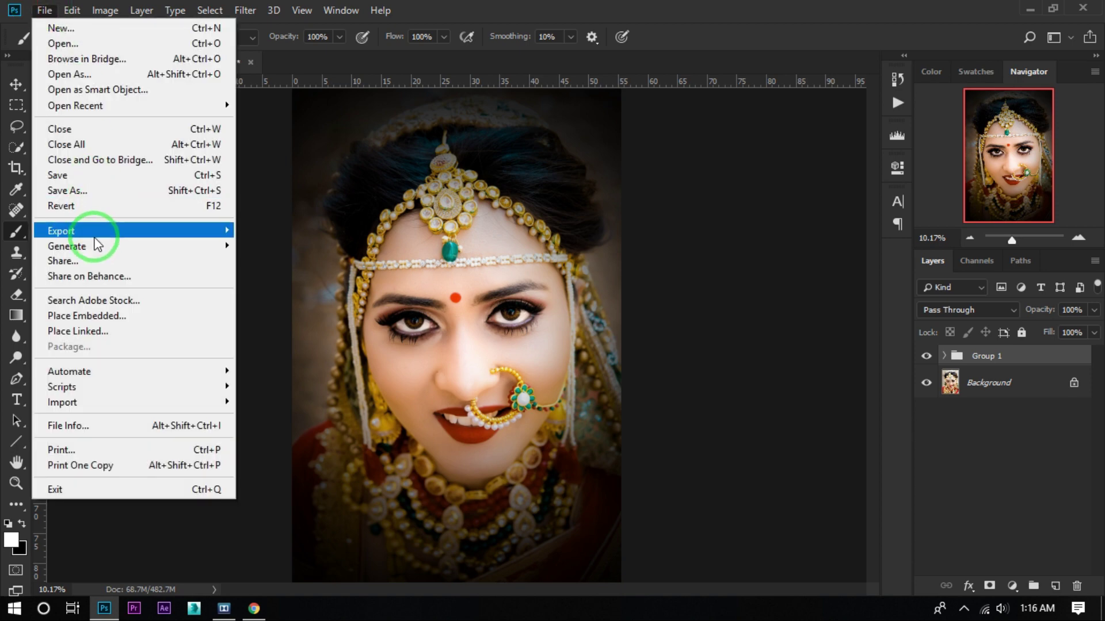
- Save the portrait to the Desktop as JPEG 'beautiful-bride edited' at Maximum quality 12
{"action": "left_click", "coordinate": [108, 193]}
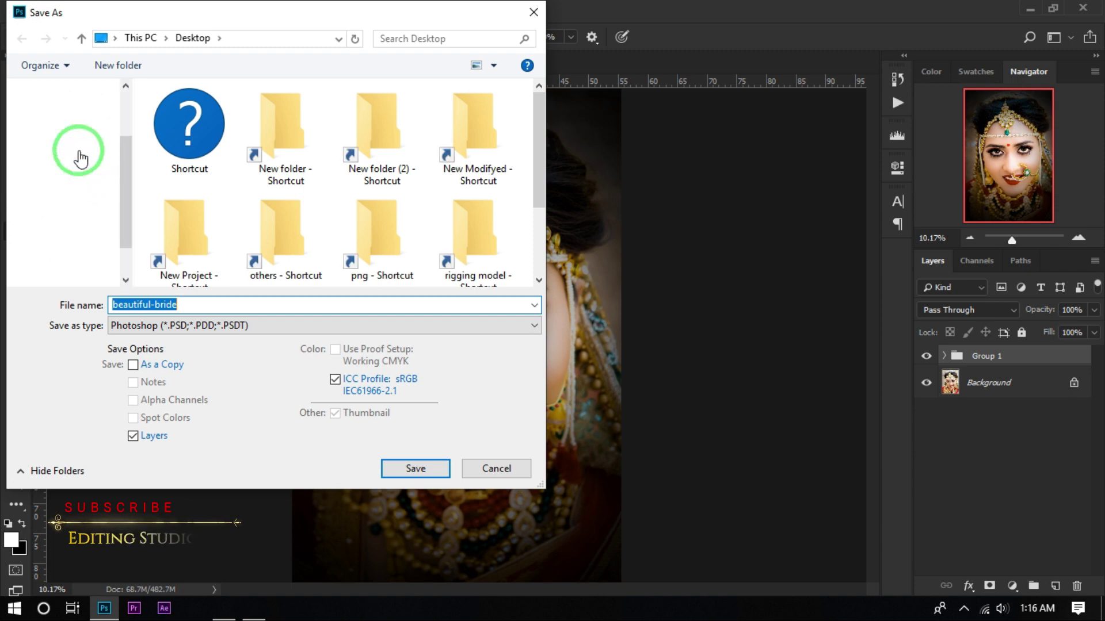
{"action": "left_click", "coordinate": [185, 300]}
{"action": "type", "text": "ited"}
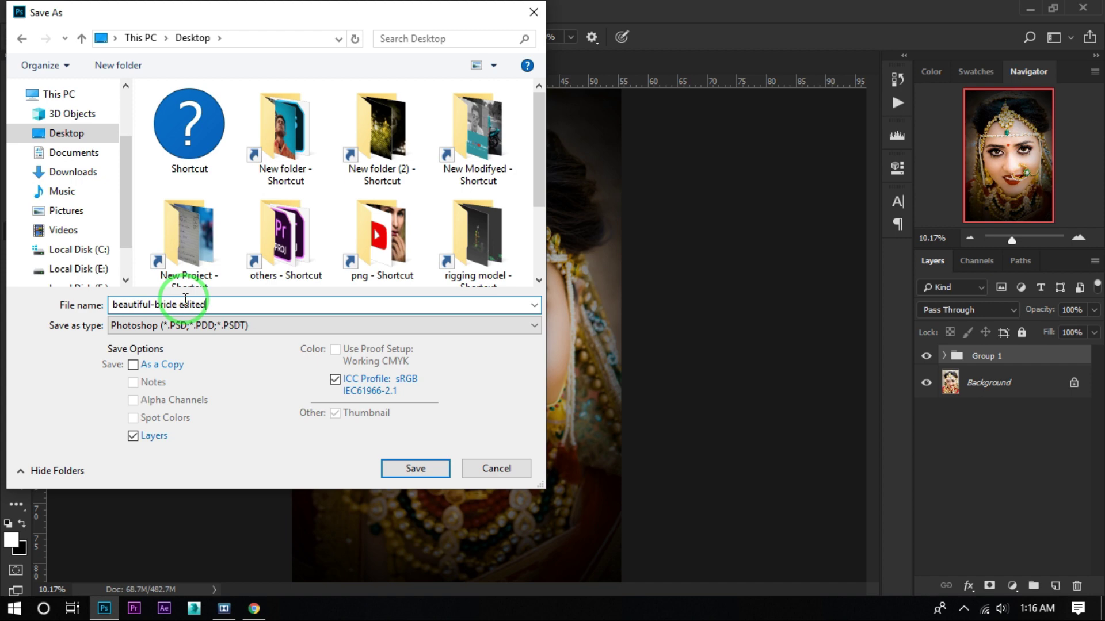
{"action": "left_click", "coordinate": [258, 325]}
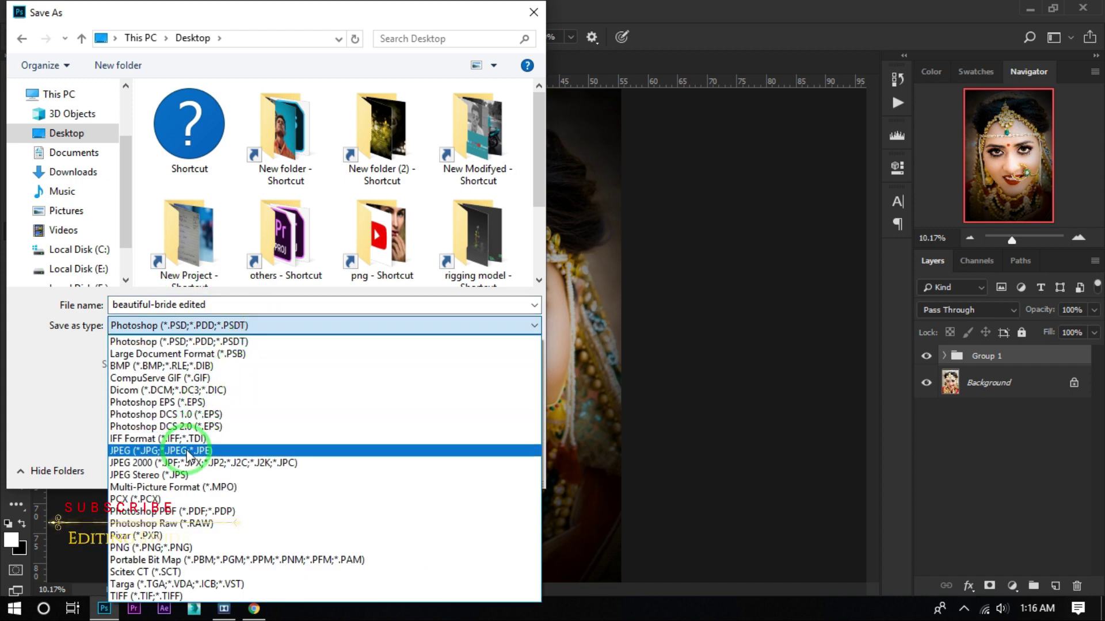
{"action": "left_click", "coordinate": [188, 451]}
{"action": "left_click", "coordinate": [406, 464]}
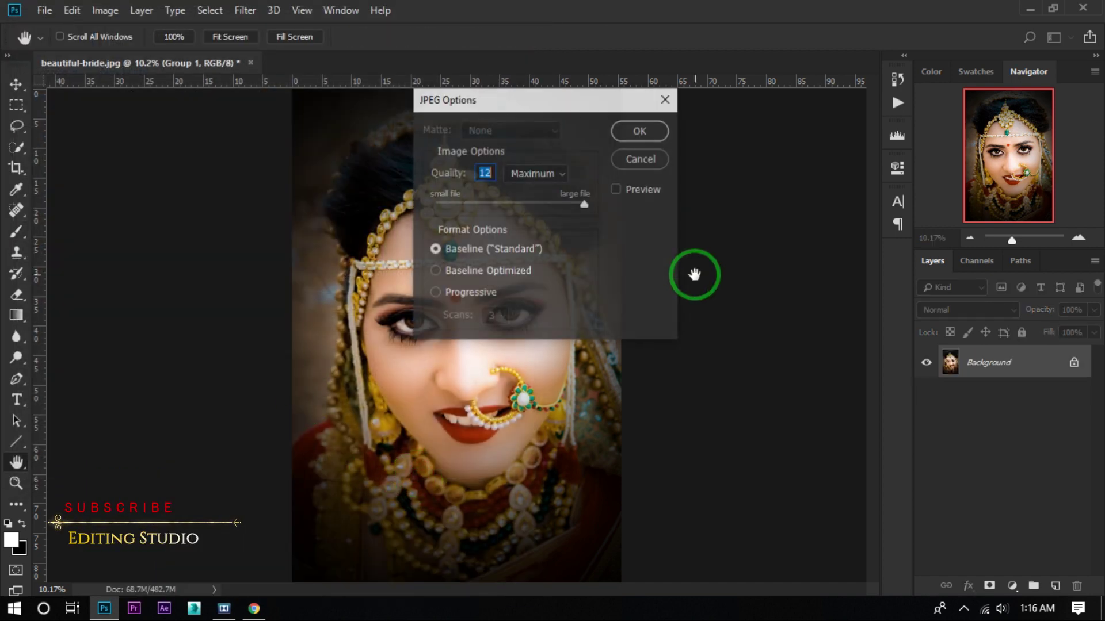
{"action": "left_click", "coordinate": [639, 131]}
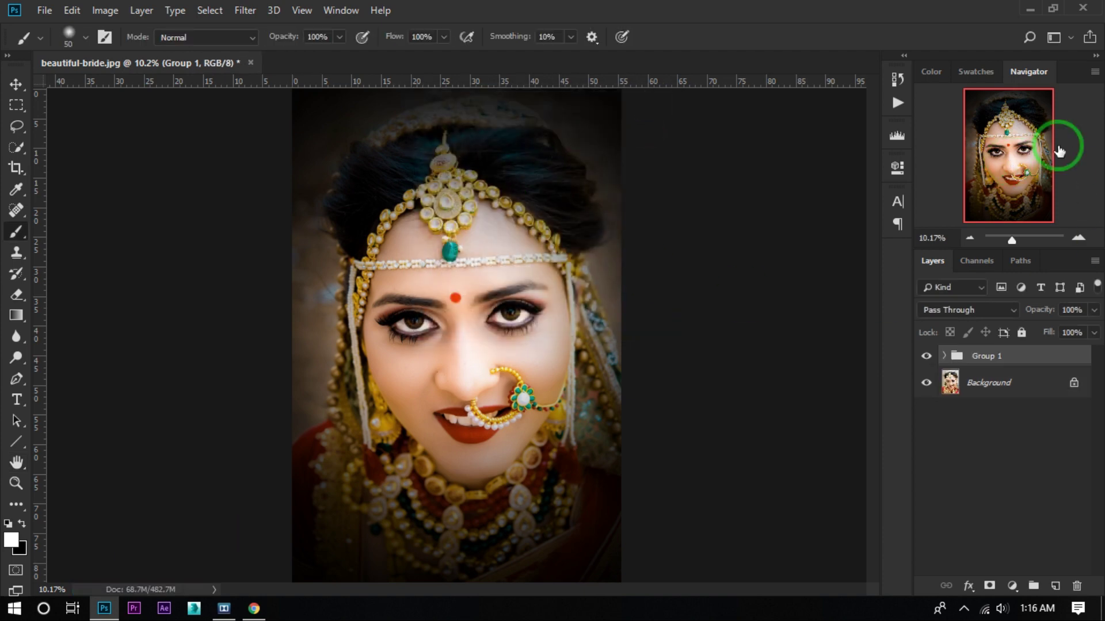
{"action": "left_click", "coordinate": [1030, 8]}
- Refresh the desktop and open 'beautiful-bride edited' in Picasa Photo Viewer
{"action": "right_click", "coordinate": [493, 83]}
{"action": "left_click", "coordinate": [567, 129]}
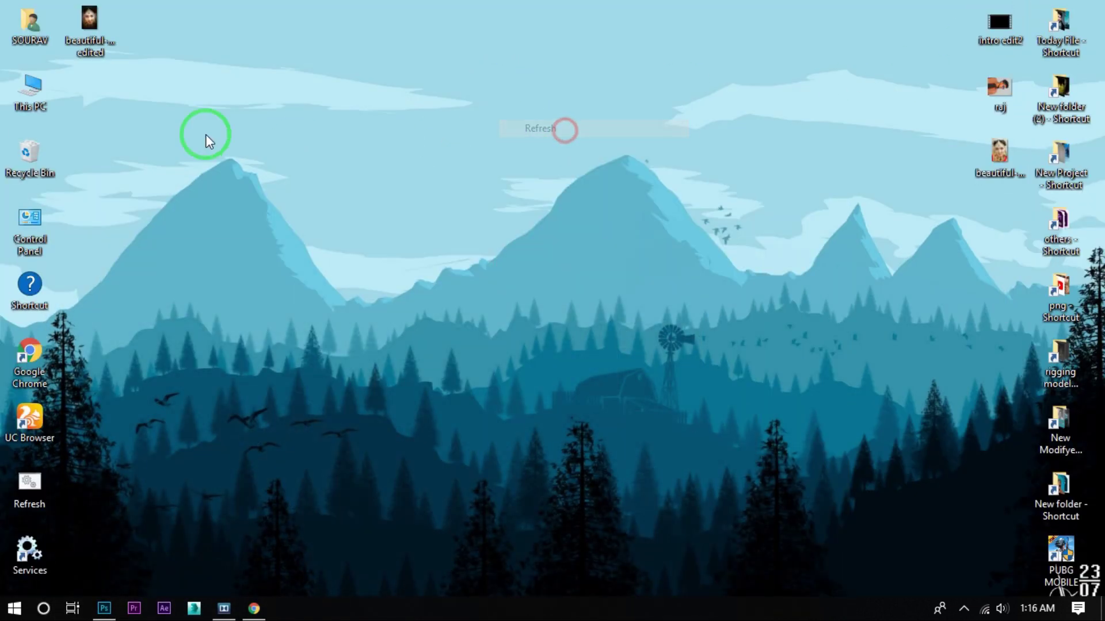
{"action": "left_click", "coordinate": [84, 23]}
{"action": "double_click", "coordinate": [84, 23]}
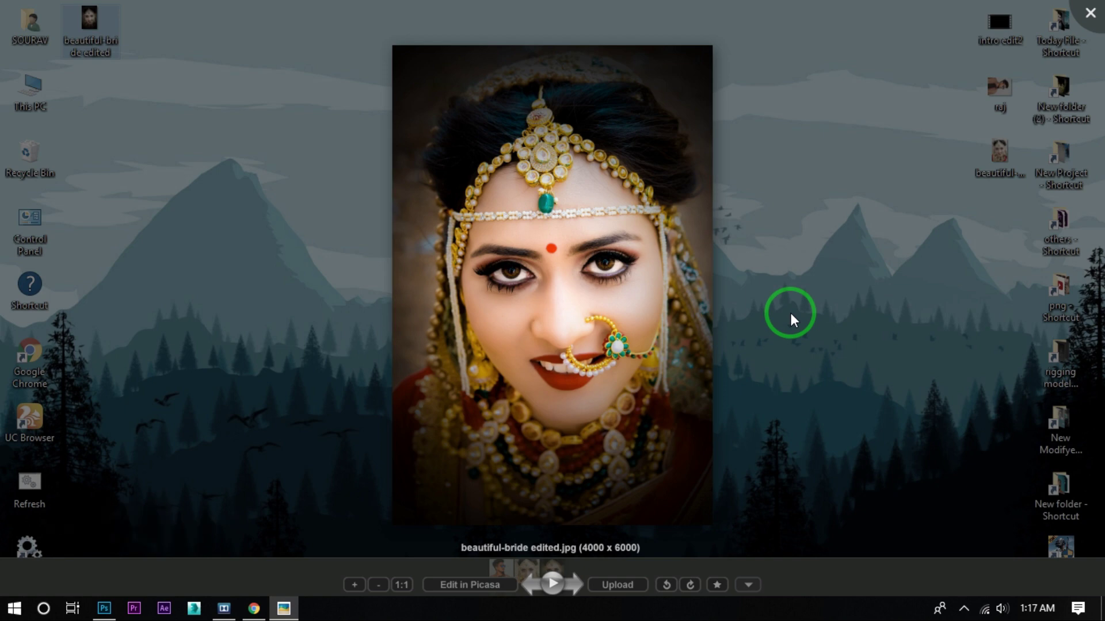
- Switch between the edited and original photos at matching zoom, then close the viewer
{"action": "key", "text": "Right"}
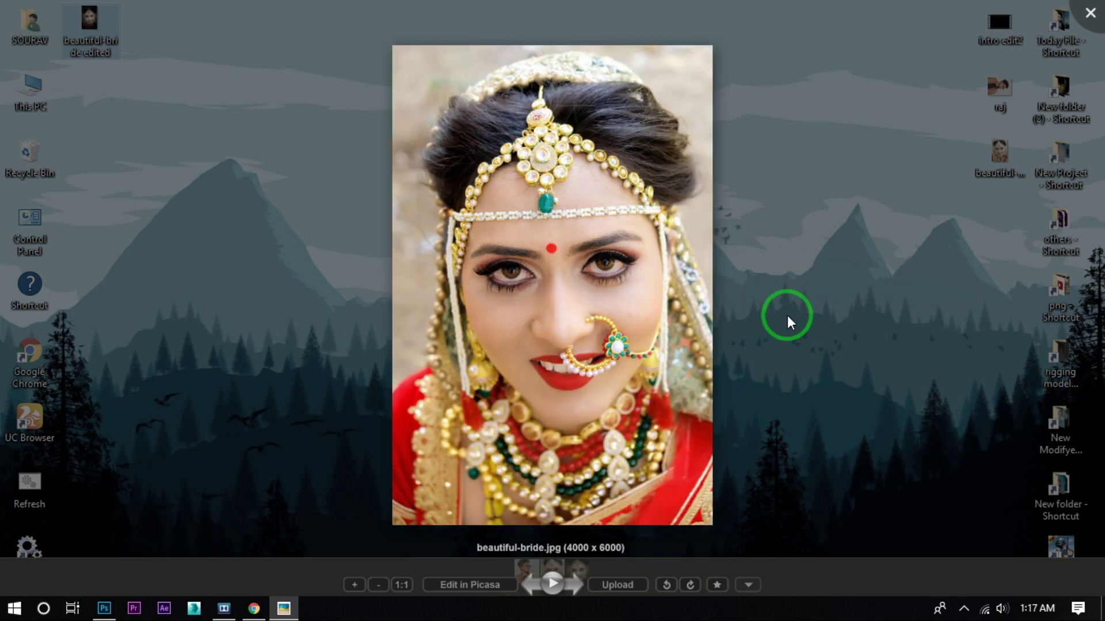
{"action": "scroll", "coordinate": [558, 280], "scroll_direction": "up", "scroll_amount": 3}
{"action": "scroll", "coordinate": [640, 283], "scroll_direction": "down", "scroll_amount": 1}
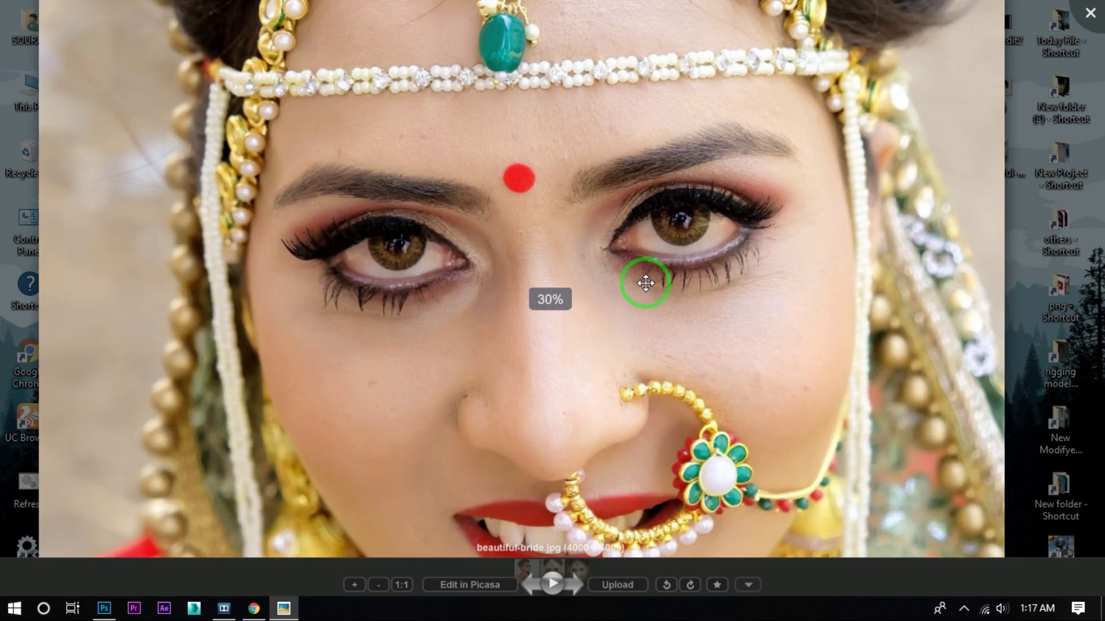
{"action": "key", "text": "Right"}
{"action": "scroll", "coordinate": [561, 269], "scroll_direction": "up", "scroll_amount": 3}
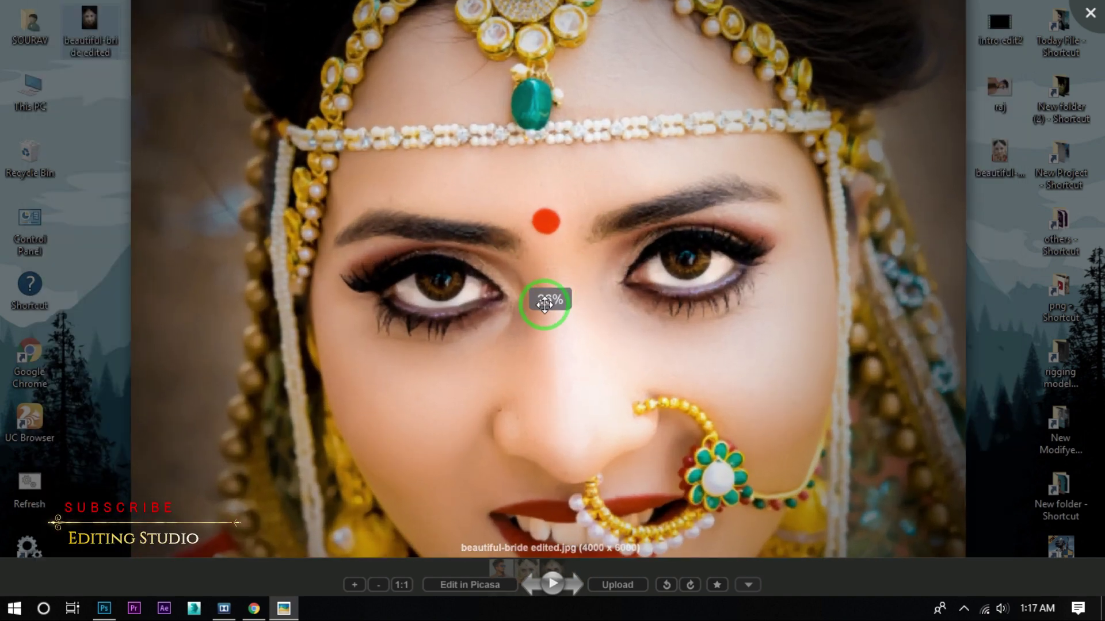
{"action": "left_click_drag", "start_coordinate": [555, 344], "coordinate": [558, 293]}
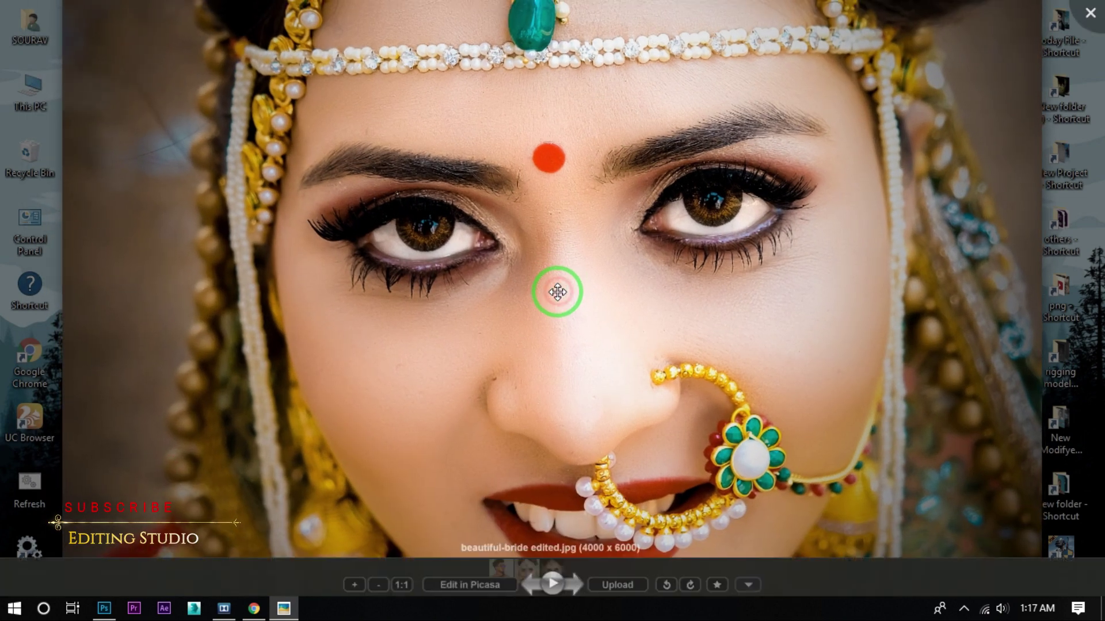
{"action": "key", "text": "Left"}
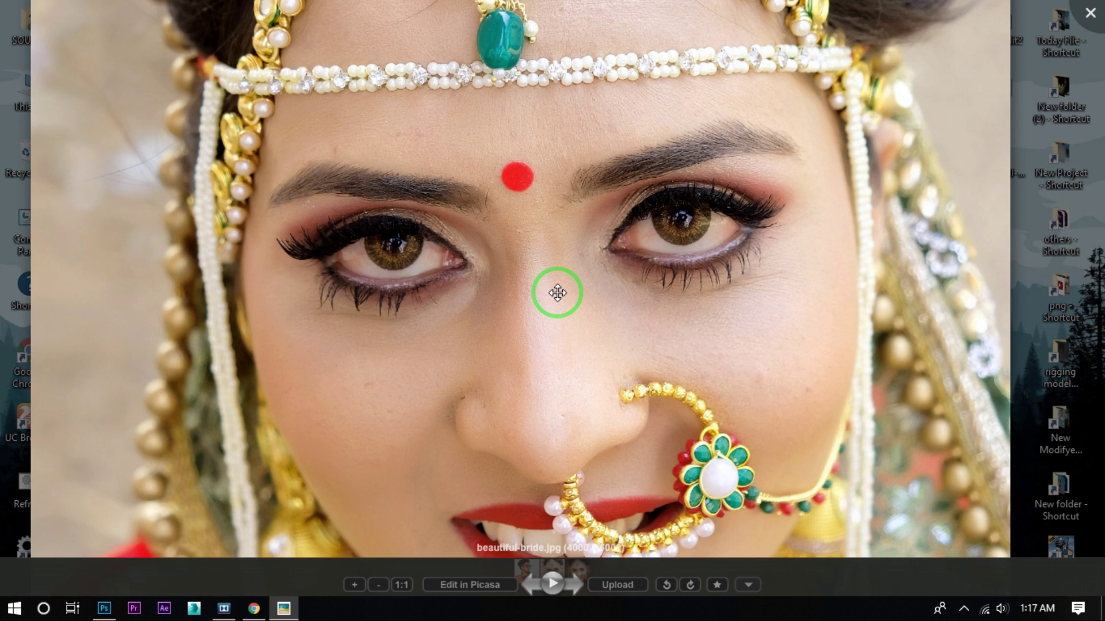
{"action": "key", "text": "Right"}
{"action": "scroll", "coordinate": [557, 294], "scroll_direction": "down", "scroll_amount": 3}
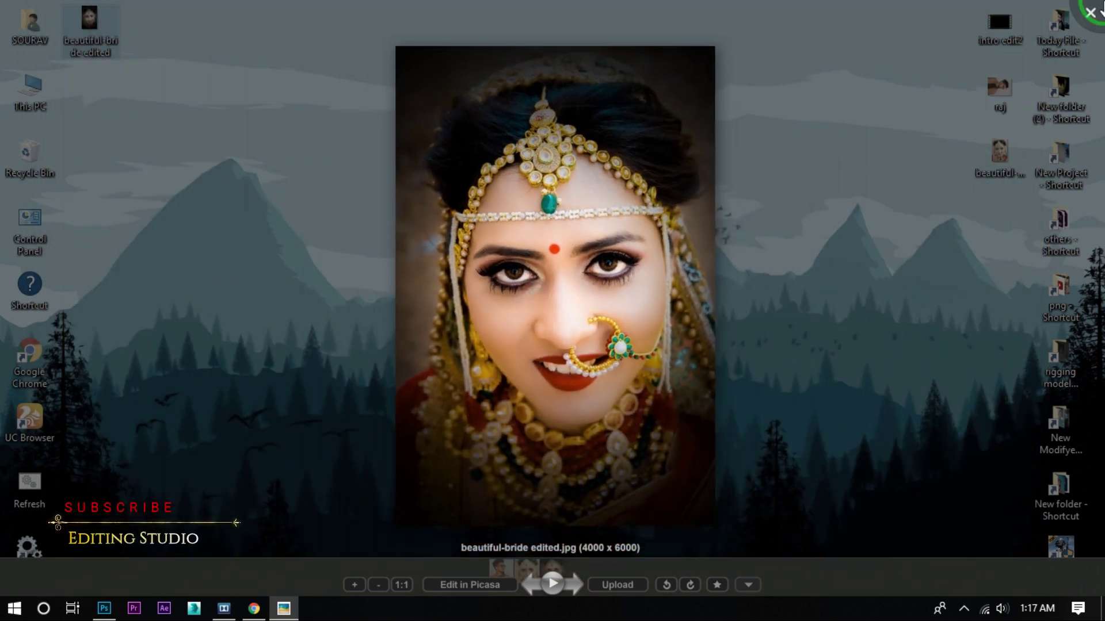
{"action": "left_click", "coordinate": [1090, 12]}
{"action": "right_click", "coordinate": [234, 88]}
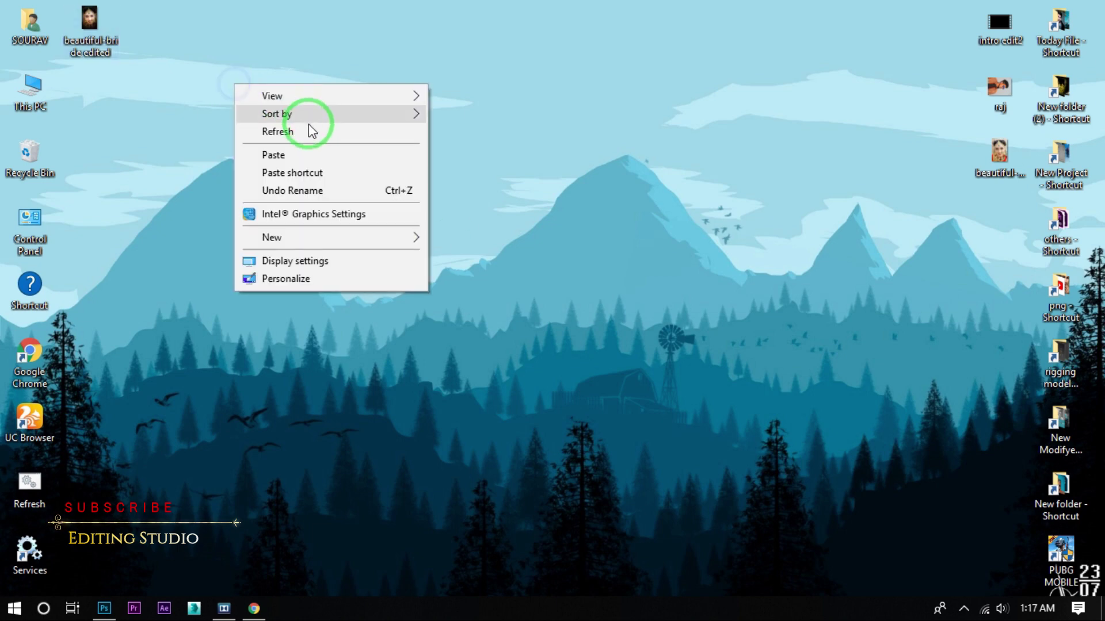
- Refresh the desktop and open the screen recorder's controls from the hidden tray icons
{"action": "left_click", "coordinate": [306, 131]}
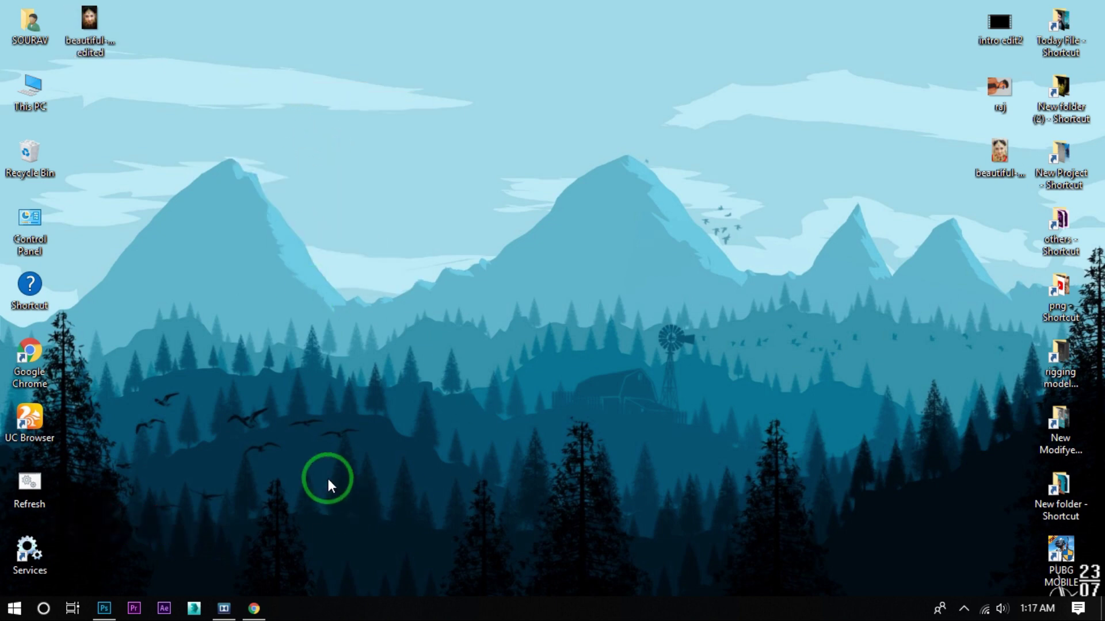
{"action": "left_click", "coordinate": [963, 608]}
{"action": "left_click", "coordinate": [996, 549]}
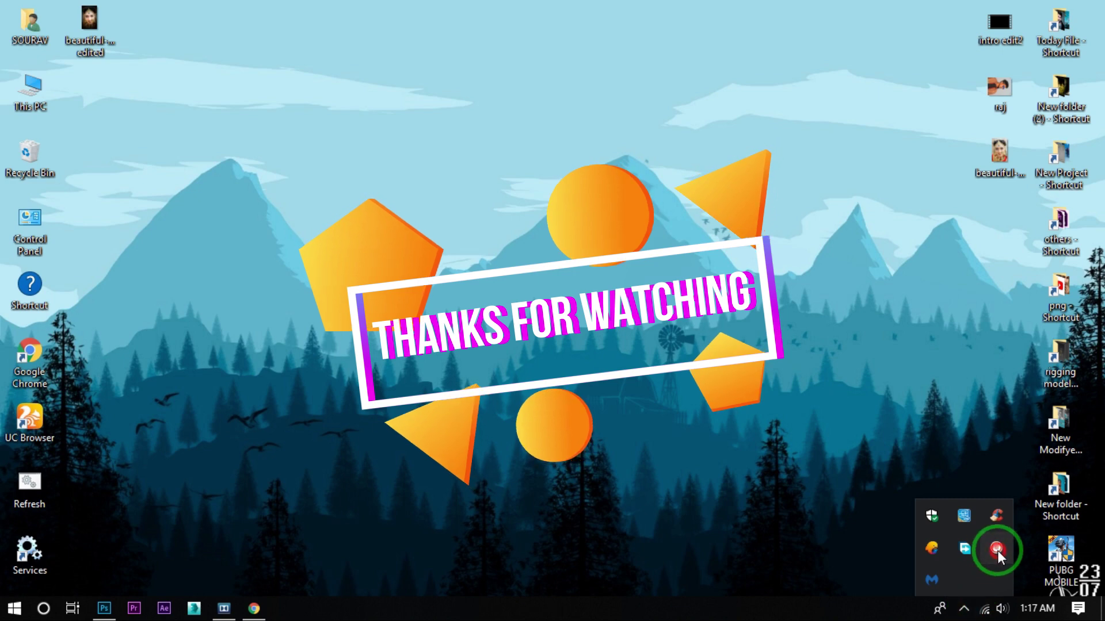